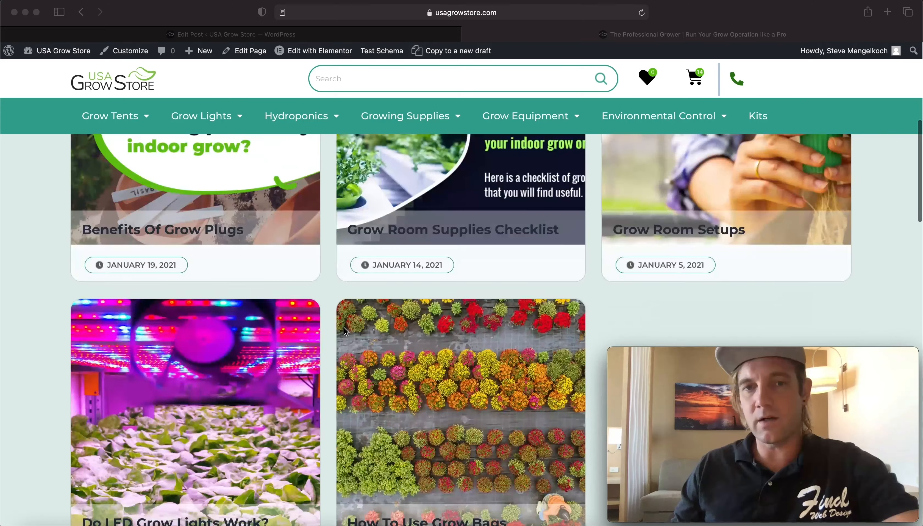
scroll(359, 331, "down", 15)
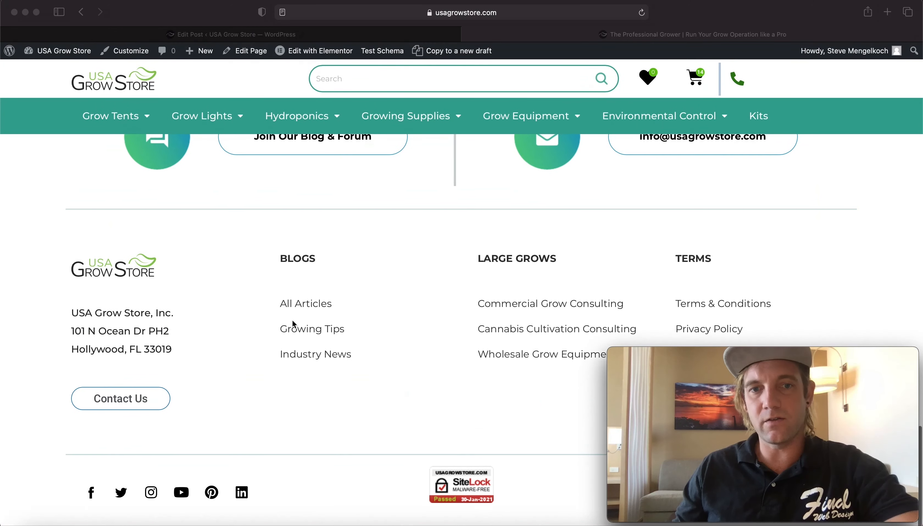
- Open the All Articles blog listing from the store's footer links
left_click(318, 317)
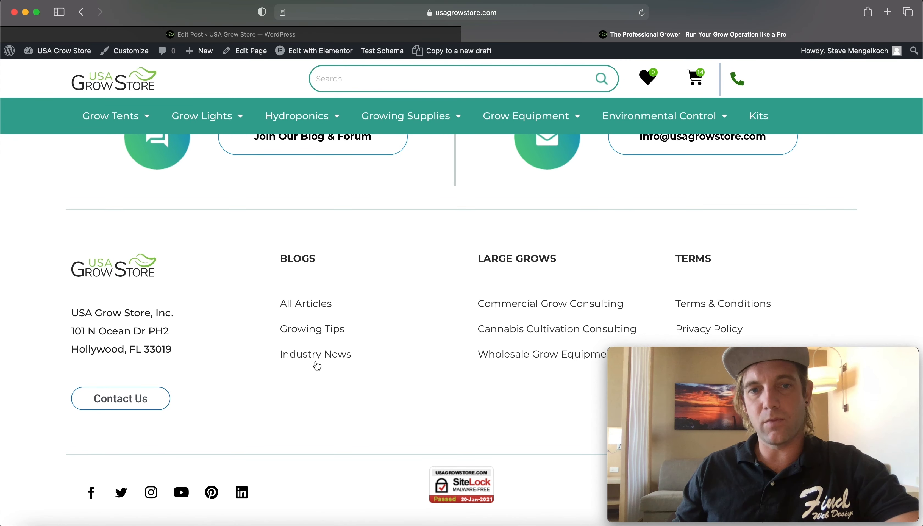
left_click(322, 306)
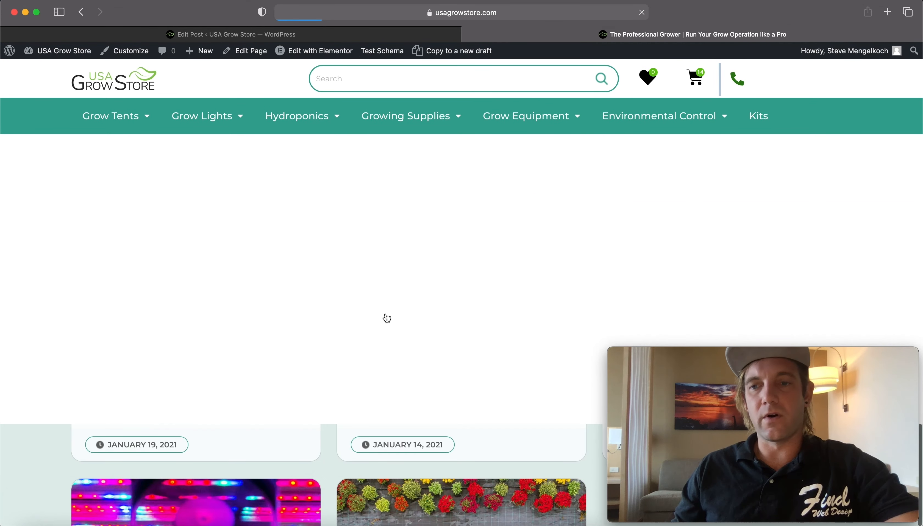
- Open the featured article Benefits Of Grow Plugs
scroll(329, 136, "down", 7)
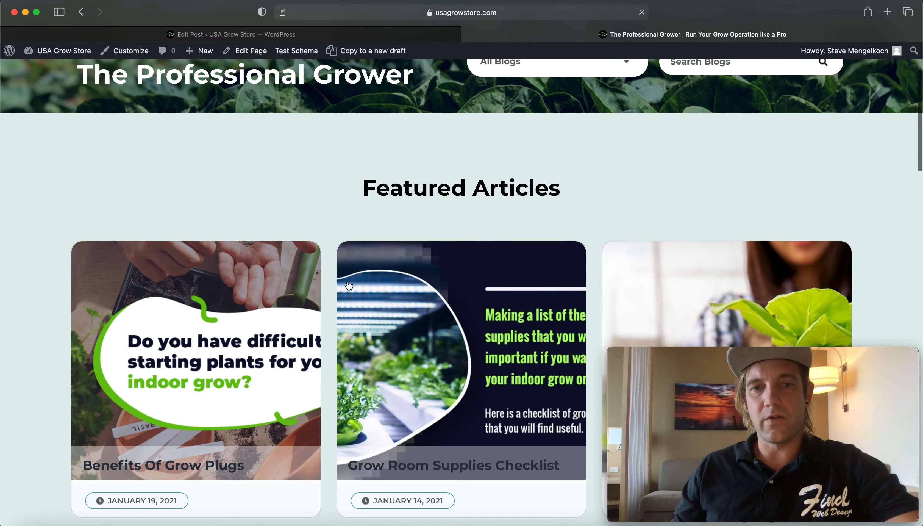
left_click(212, 346)
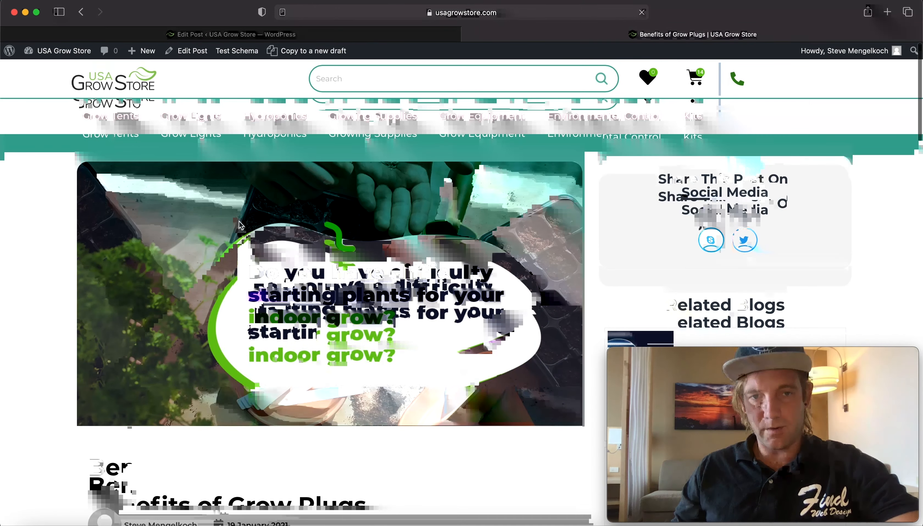
- Read through the article, highlighting the grow plugs keyword and its internal links
scroll(286, 282, "down", 5)
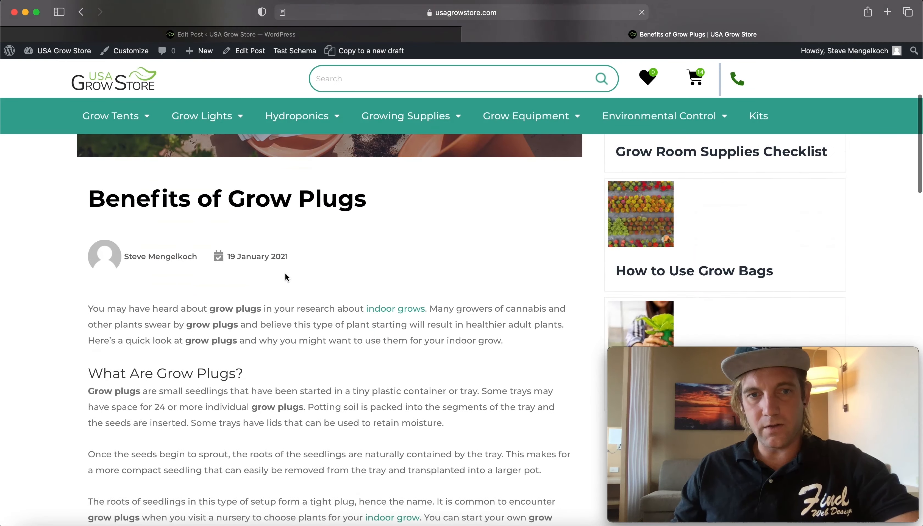
scroll(256, 271, "down", 4)
triple_click(273, 268)
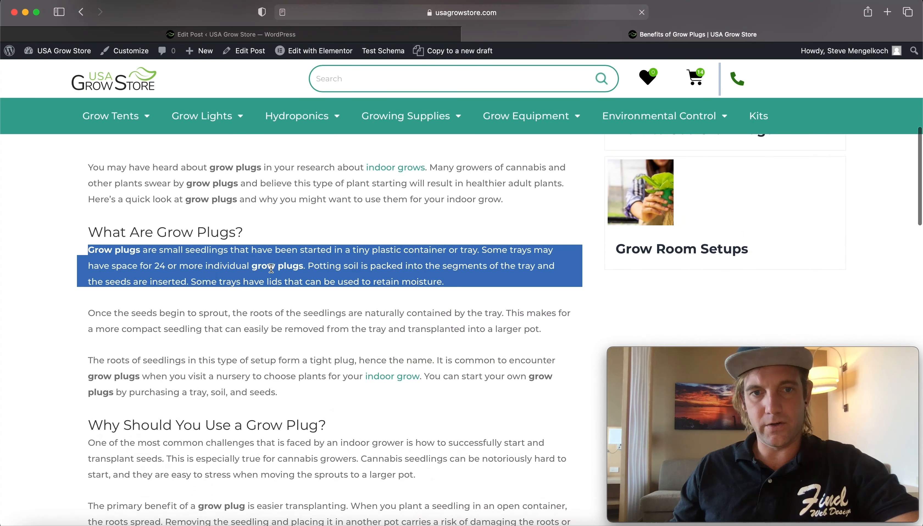
left_click(277, 265)
left_click_drag(302, 266, 274, 265)
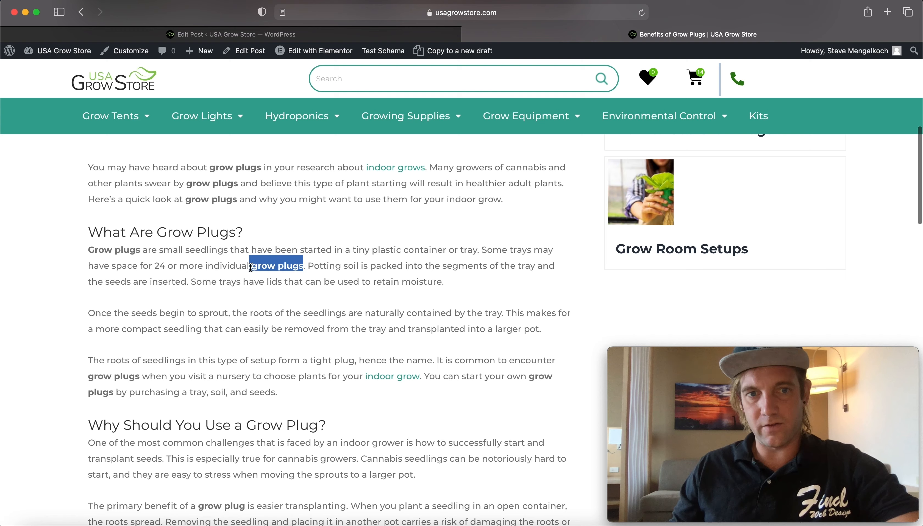
left_click_drag(530, 377, 142, 380)
left_click(283, 391)
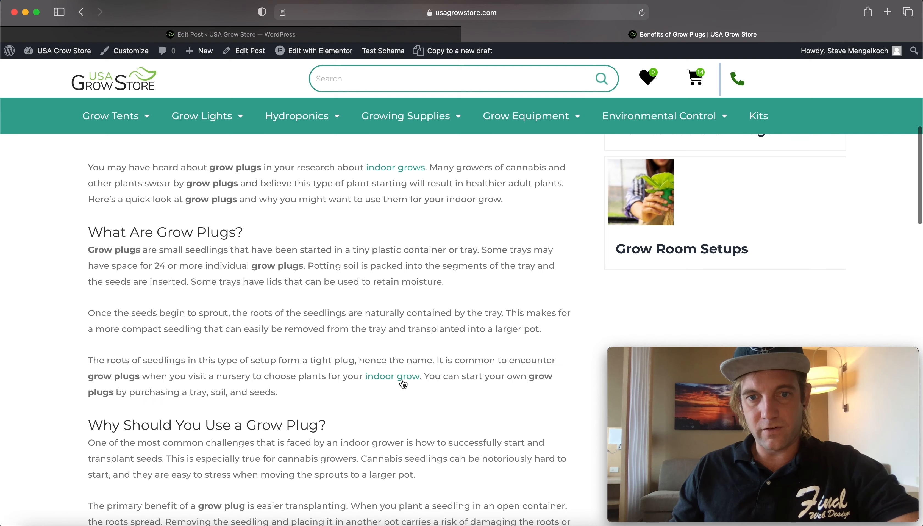
scroll(402, 381, "down", 3)
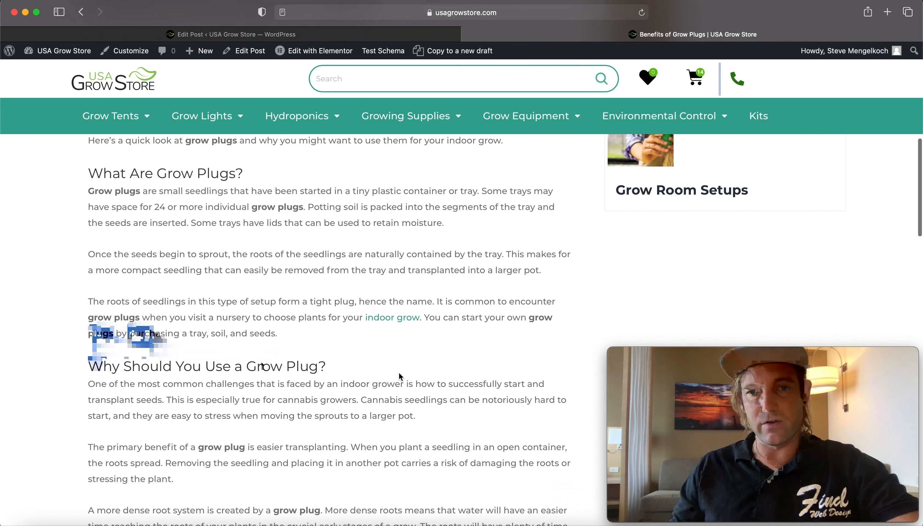
- Open the indoor grow link from the article in a new tab
right_click(399, 319)
left_click(407, 321)
scroll(296, 416, "down", 5)
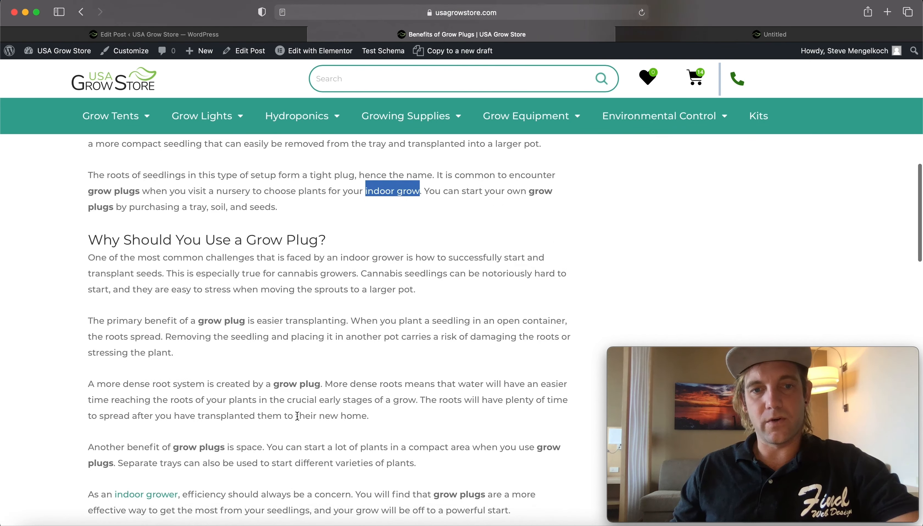
scroll(297, 416, "down", 3)
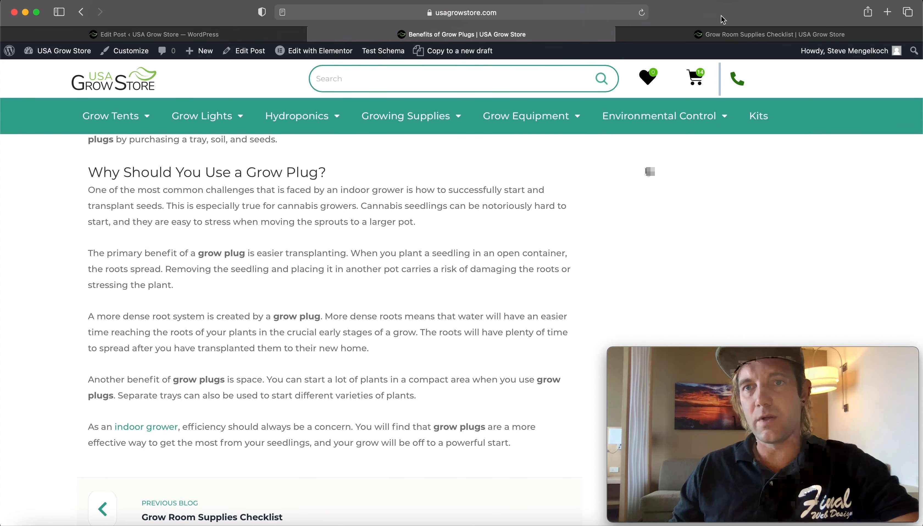
- Switch to the linked Grow Room Supplies Checklist article and skim its content
key("ctrl+Tab")
scroll(435, 166, "down", 15)
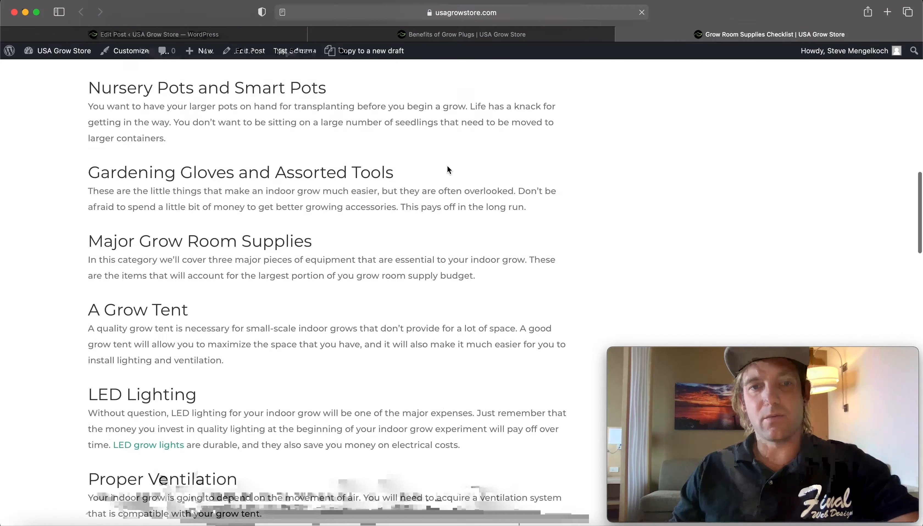
scroll(450, 166, "down", 10)
scroll(461, 170, "up", 20)
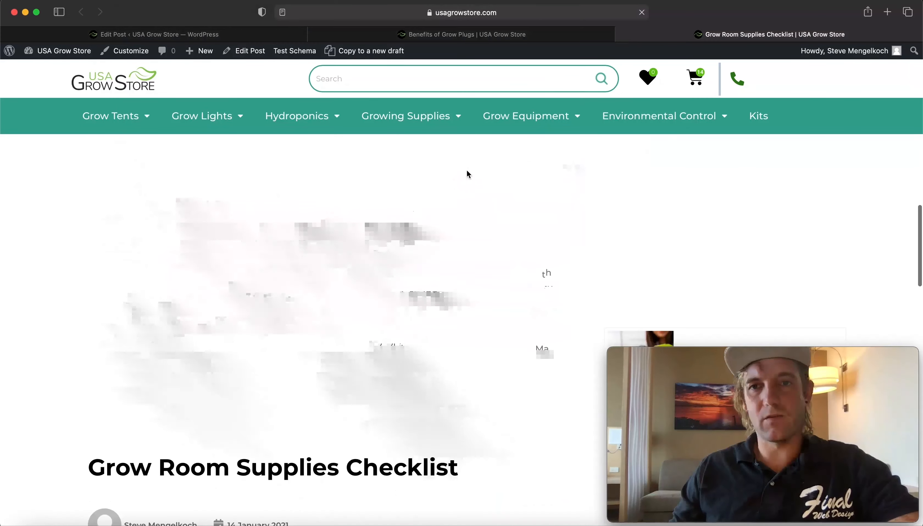
- Return to the WordPress admin tab and open the Dashboard
left_click(523, 36)
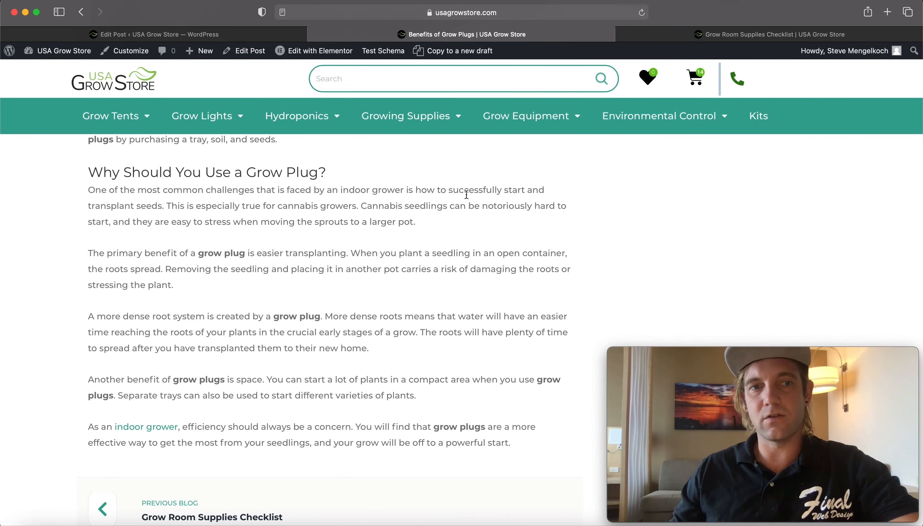
left_click(230, 34)
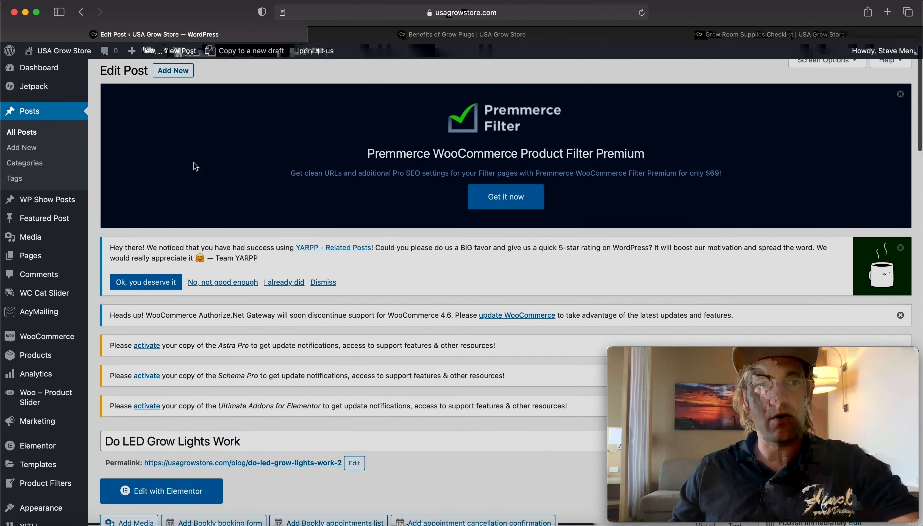
scroll(196, 165, "up", 2)
left_click(44, 75)
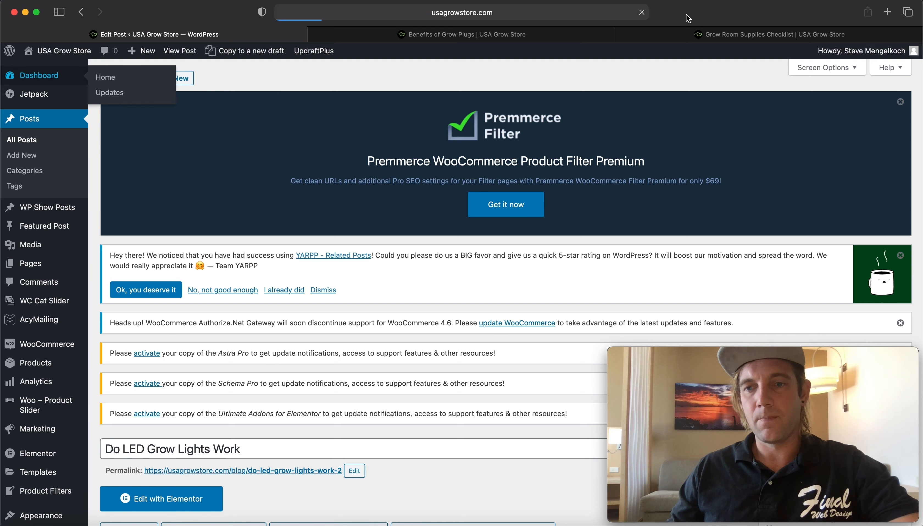
left_click(583, 15)
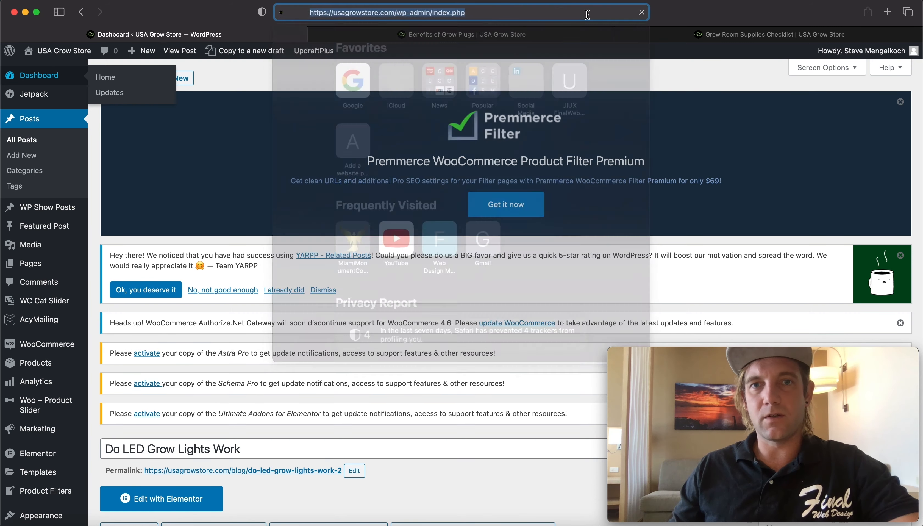
left_click(726, 14)
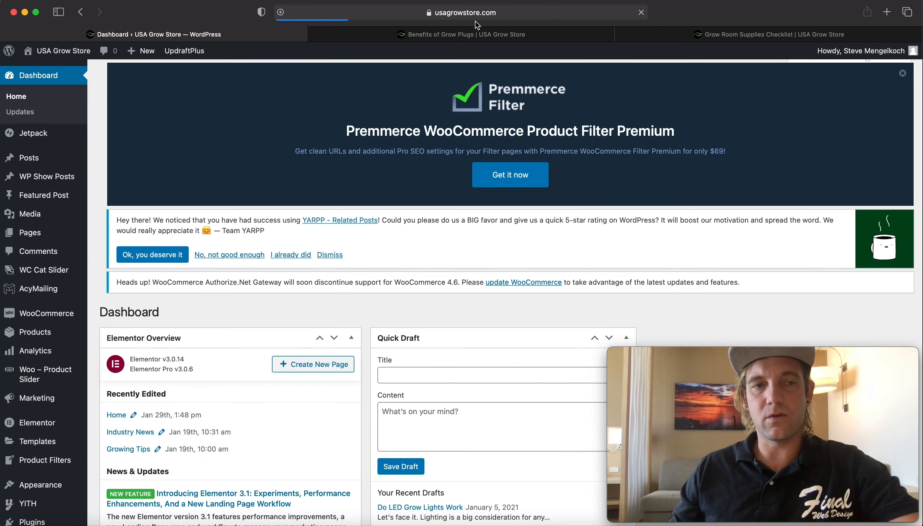
scroll(336, 137, "down", 5)
scroll(337, 139, "up", 5)
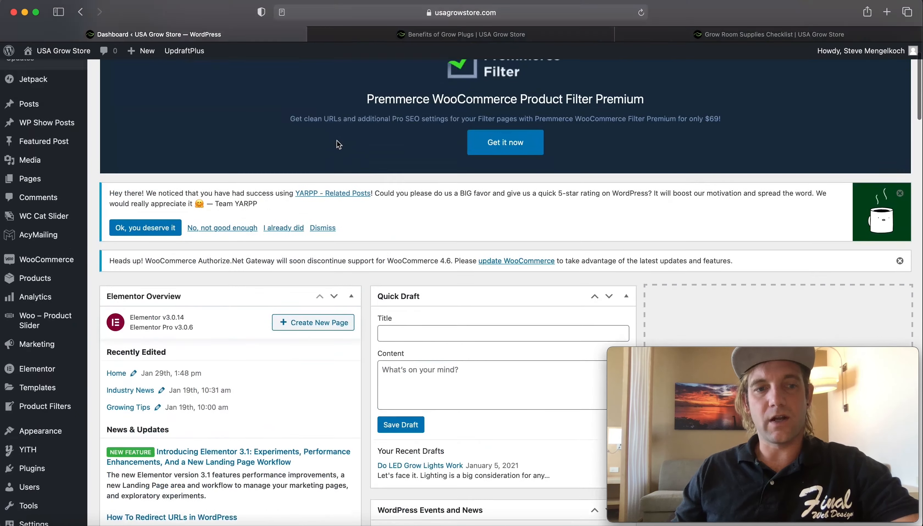
mouse_move(34, 161)
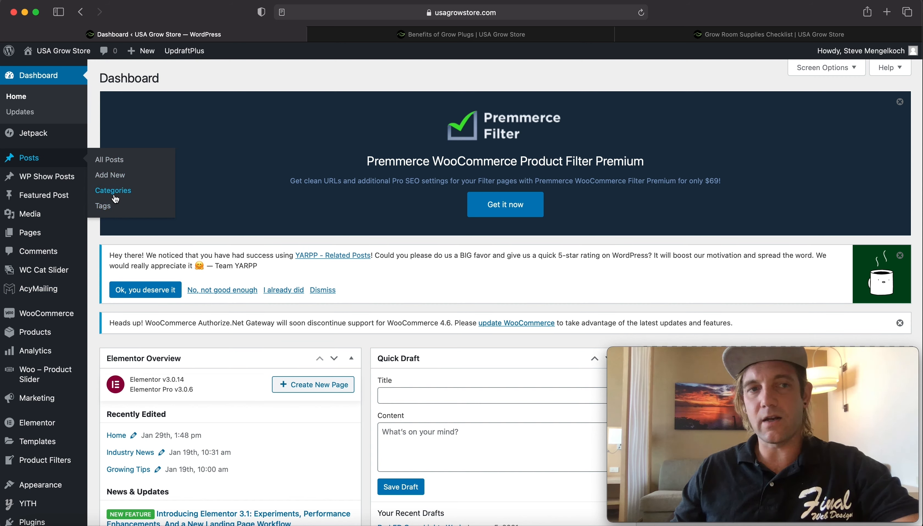
left_click(353, 35)
scroll(245, 265, "down", 15)
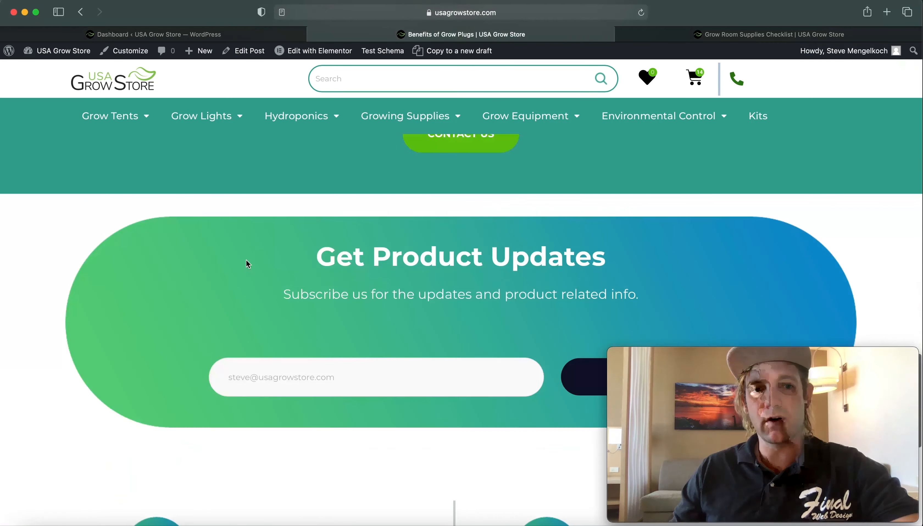
scroll(247, 264, "down", 10)
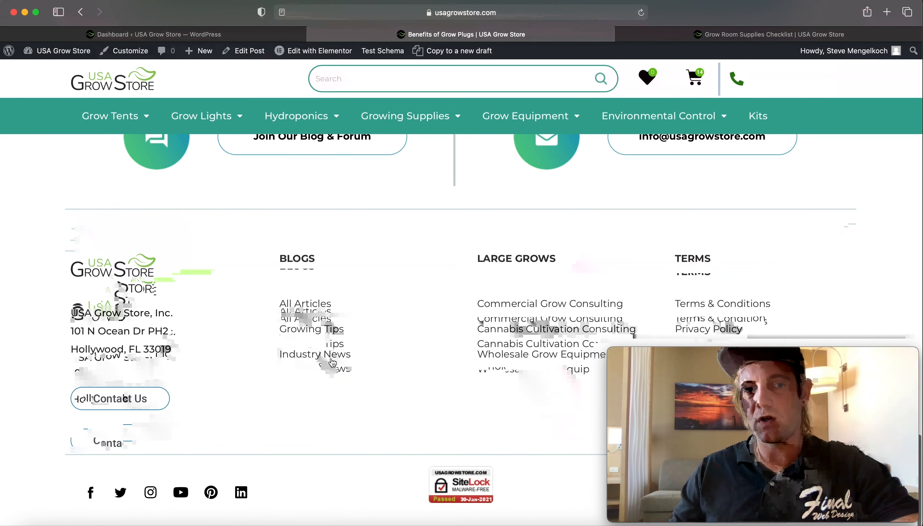
left_click(154, 37)
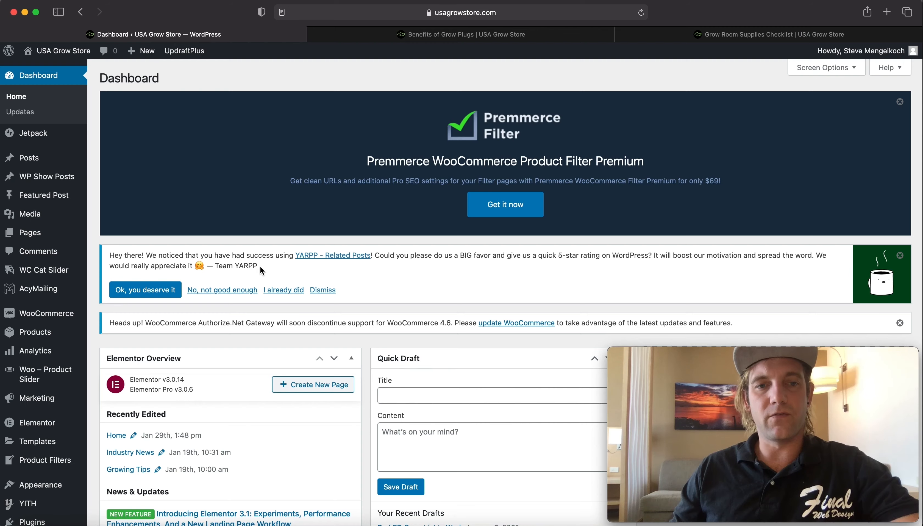
- Open the list of all posts
scroll(268, 272, "down", 1)
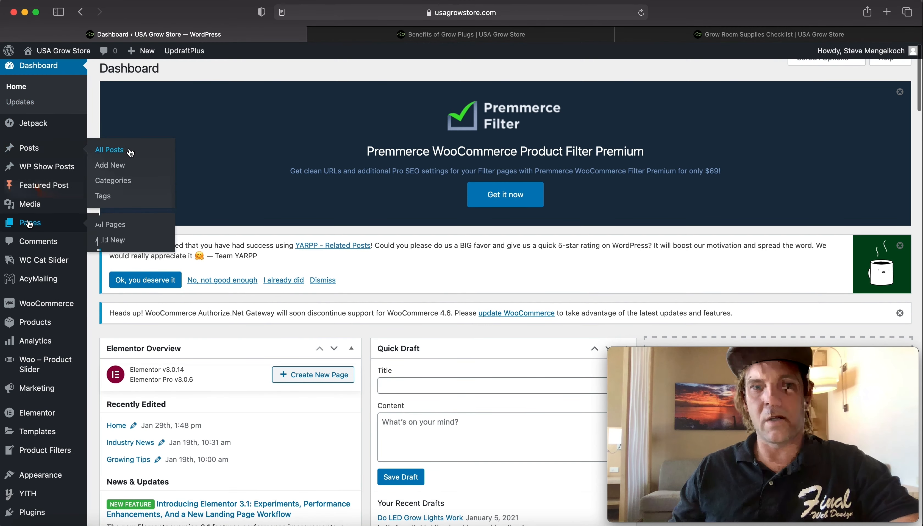
left_click(124, 153)
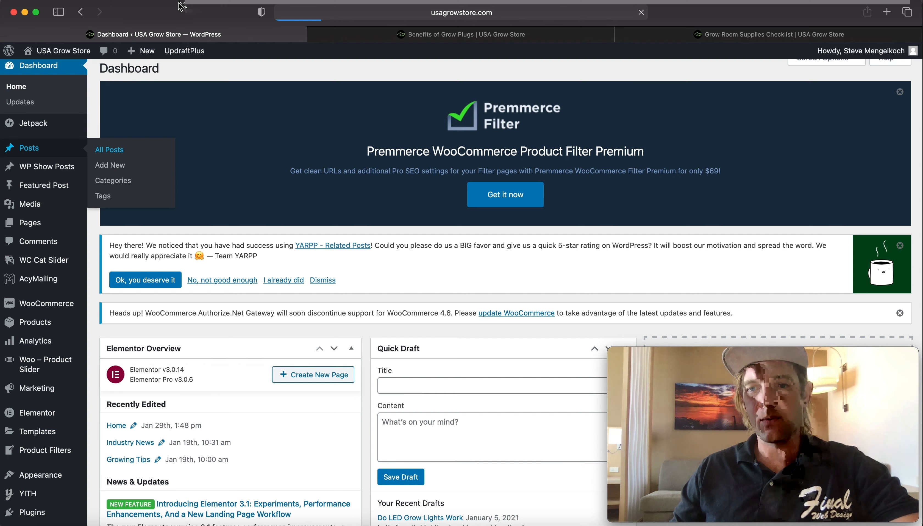
- Review the existing posts with their categories, tags and publish status
scroll(241, 362, "down", 6)
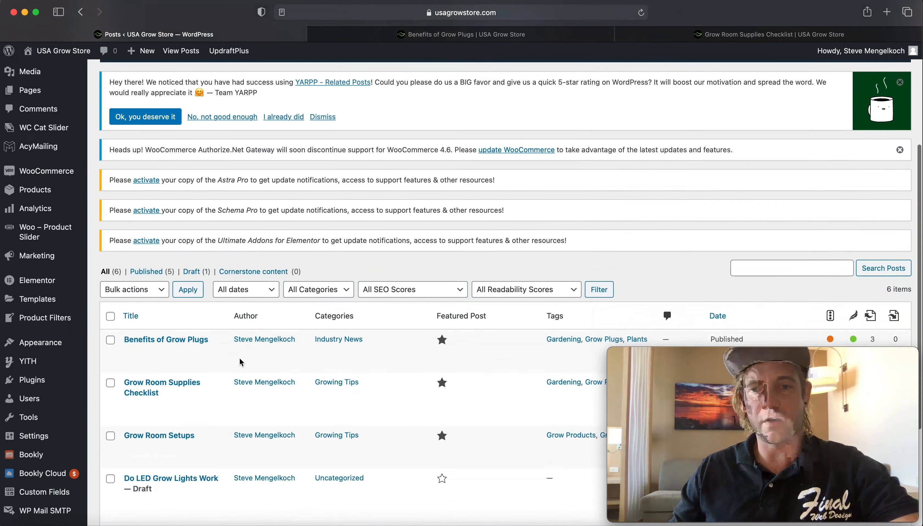
scroll(240, 362, "down", 4)
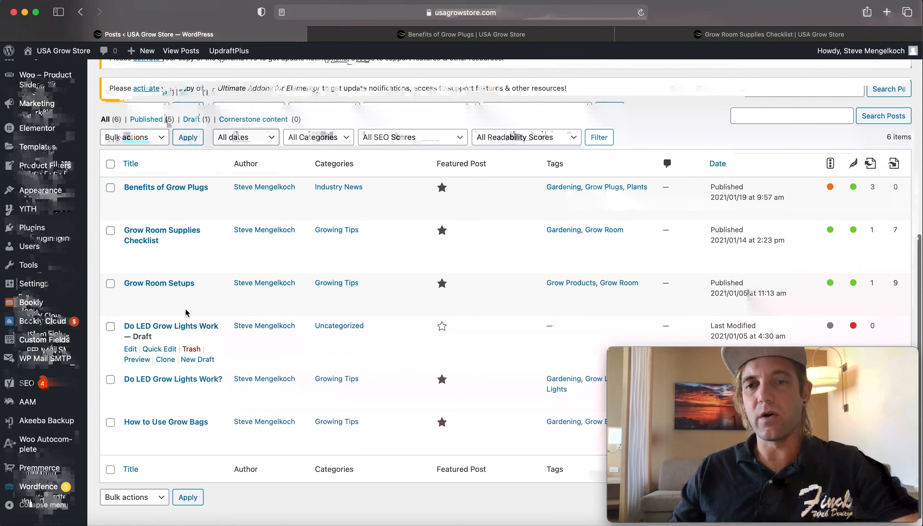
scroll(187, 313, "down", 1)
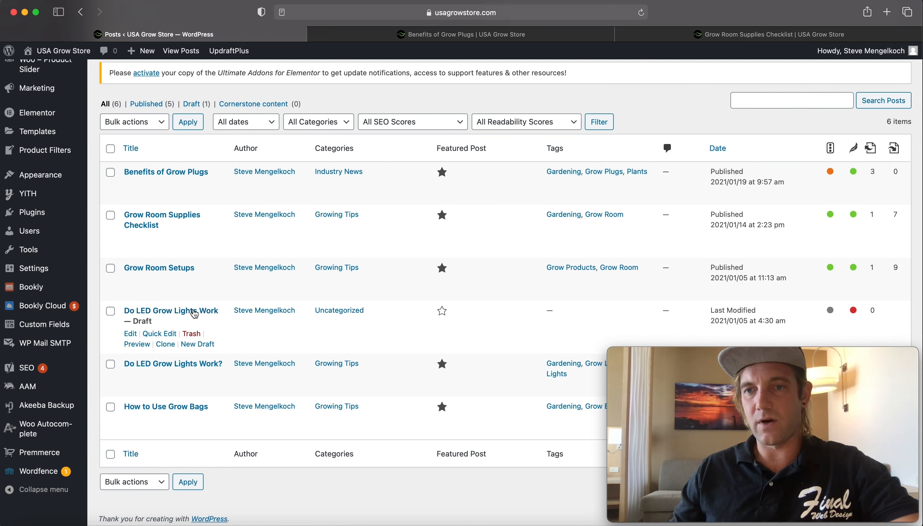
scroll(193, 316, "up", 10)
scroll(195, 309, "down", 10)
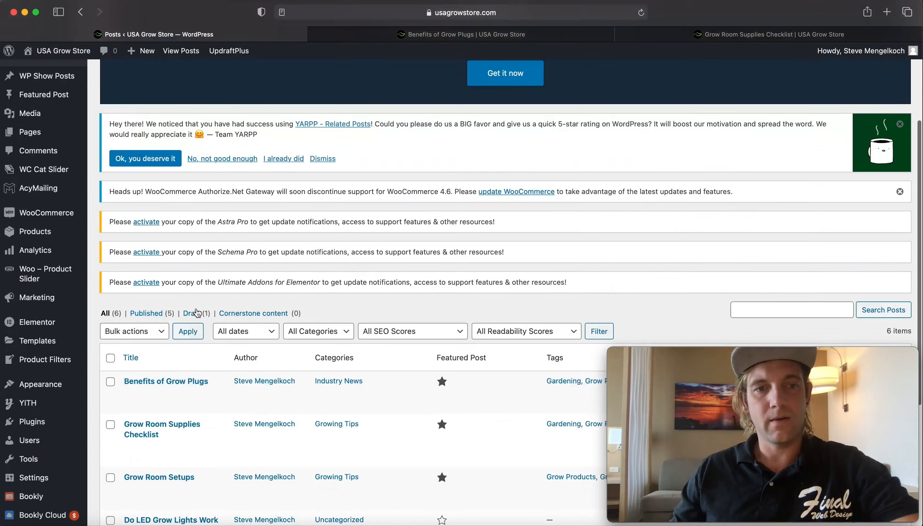
scroll(157, 187, "up", 3)
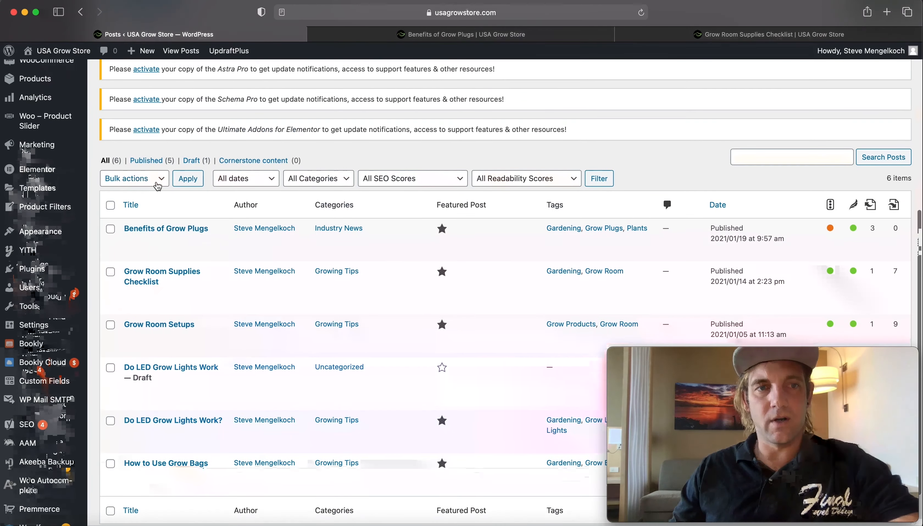
left_click(154, 179)
left_click(392, 161)
scroll(351, 168, "up", 8)
scroll(325, 191, "up", 3)
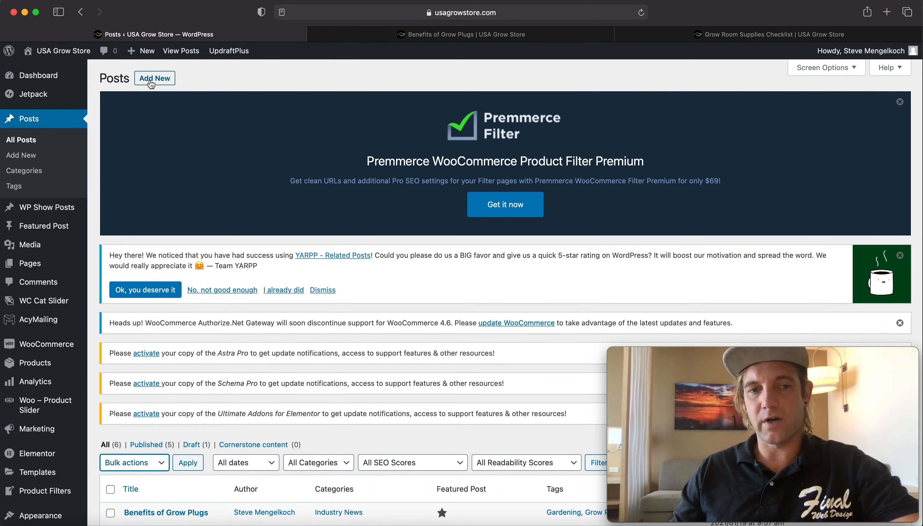
- Start a new blank post in the WordPress editor
left_click(150, 81)
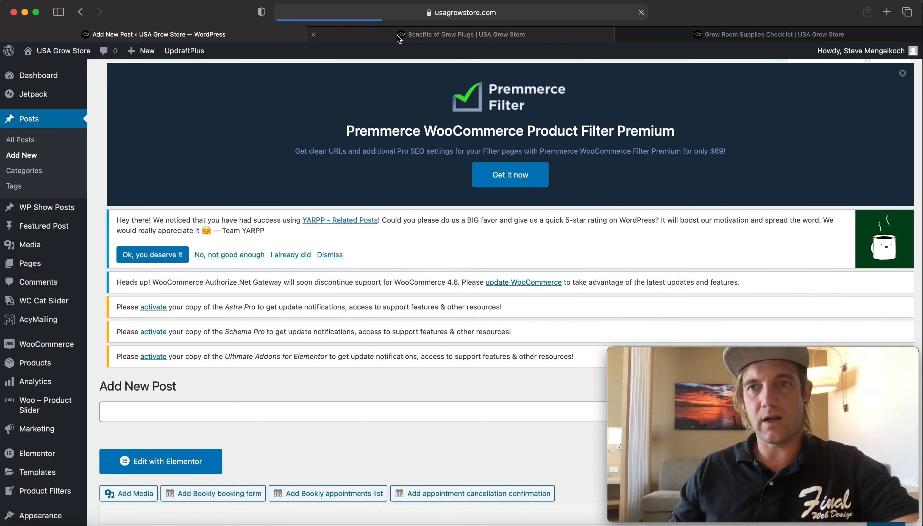
left_click(755, 34)
scroll(261, 229, "down", 10)
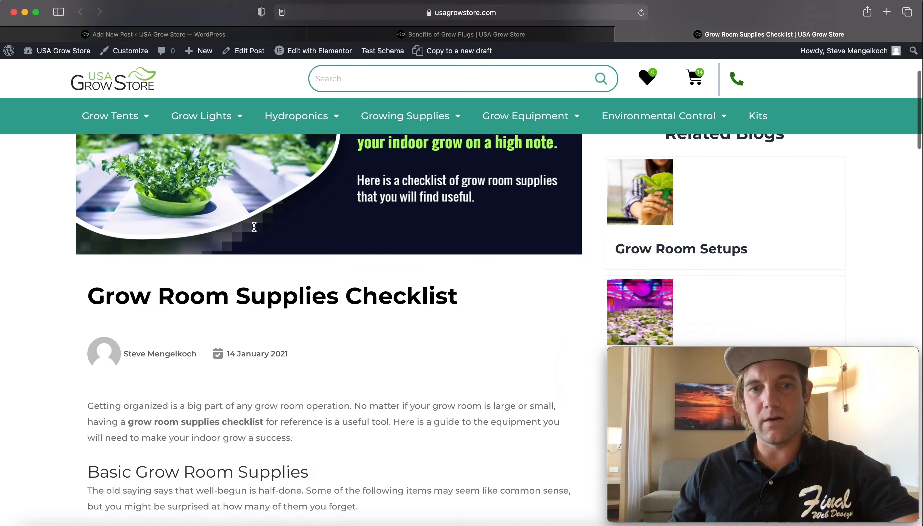
scroll(257, 220, "down", 5)
scroll(242, 147, "up", 15)
left_click(226, 36)
scroll(318, 292, "down", 5)
scroll(294, 326, "down", 8)
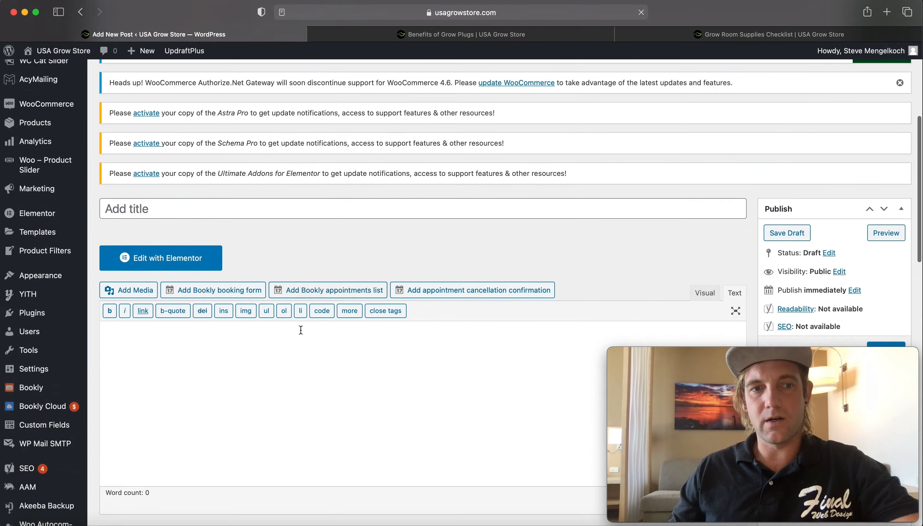
- Scroll through the new post editor's sections and compare them with the Grow Room Supplies Checklist article
scroll(274, 326, "down", 4)
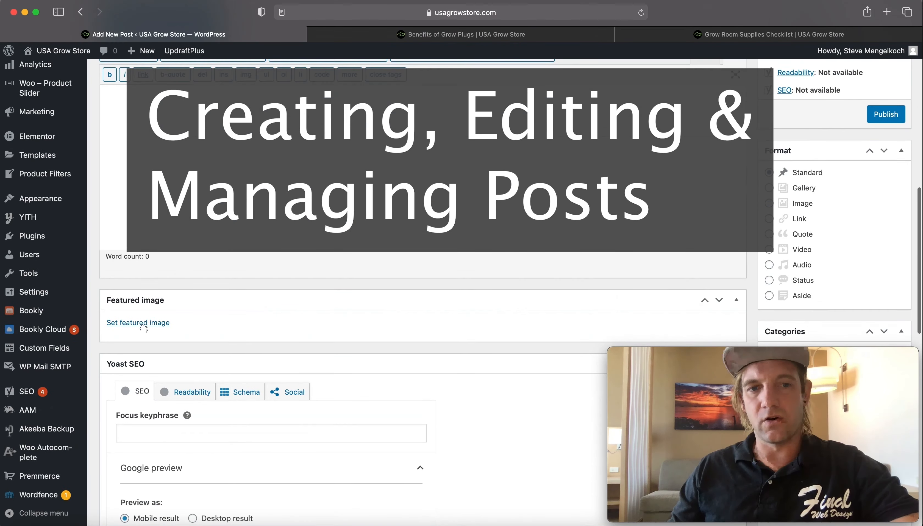
left_click(721, 37)
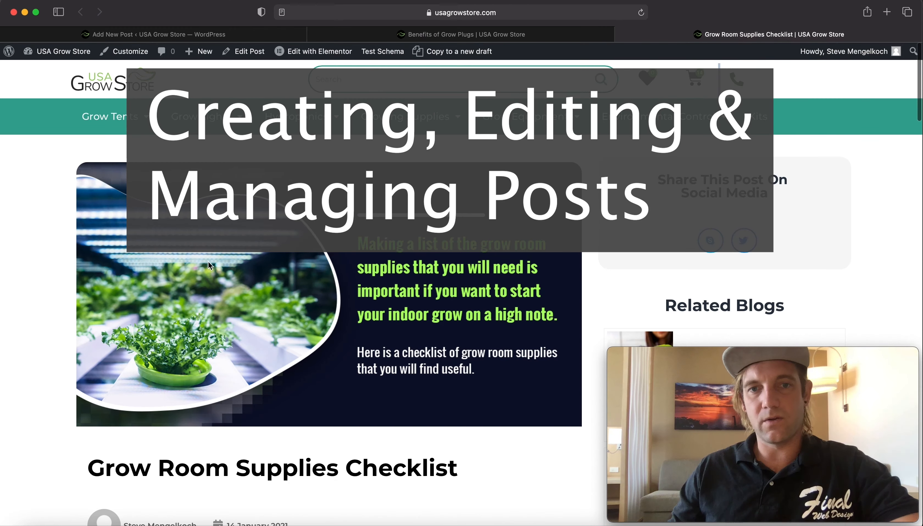
left_click(221, 36)
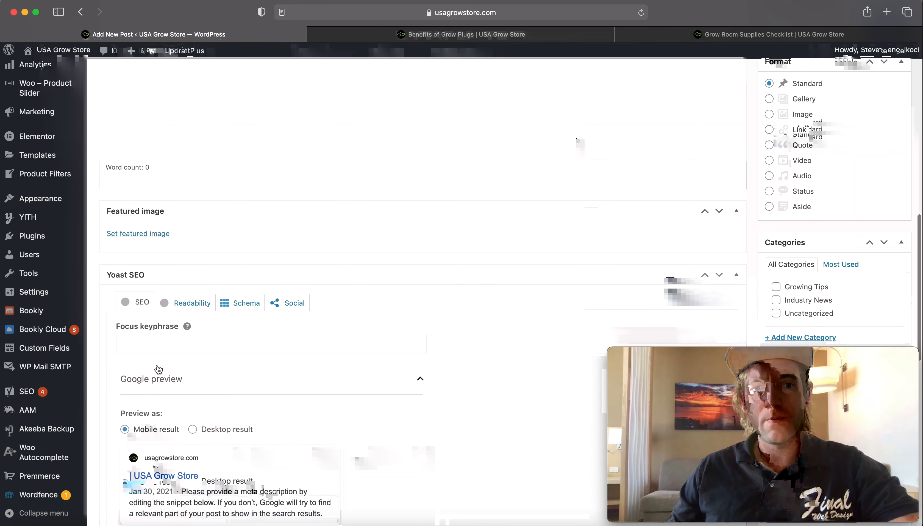
scroll(253, 339, "down", 10)
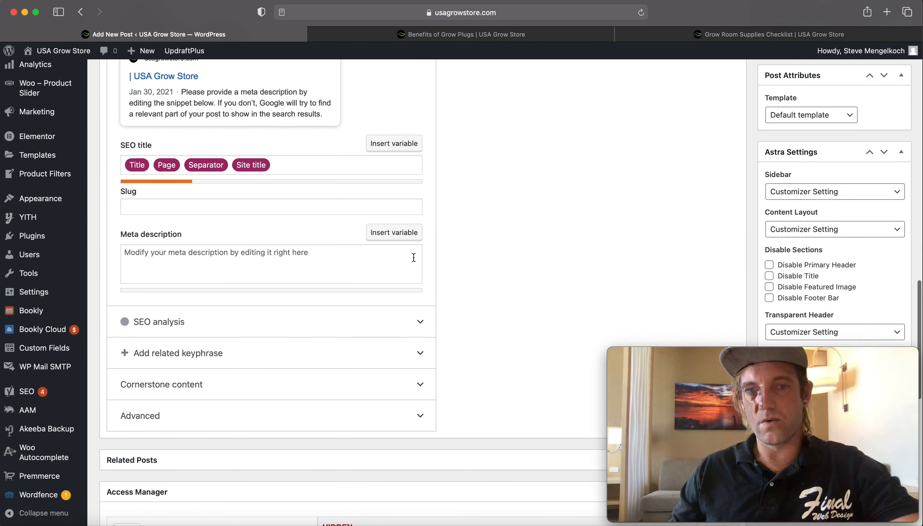
scroll(172, 217, "down", 14)
scroll(476, 266, "up", 12)
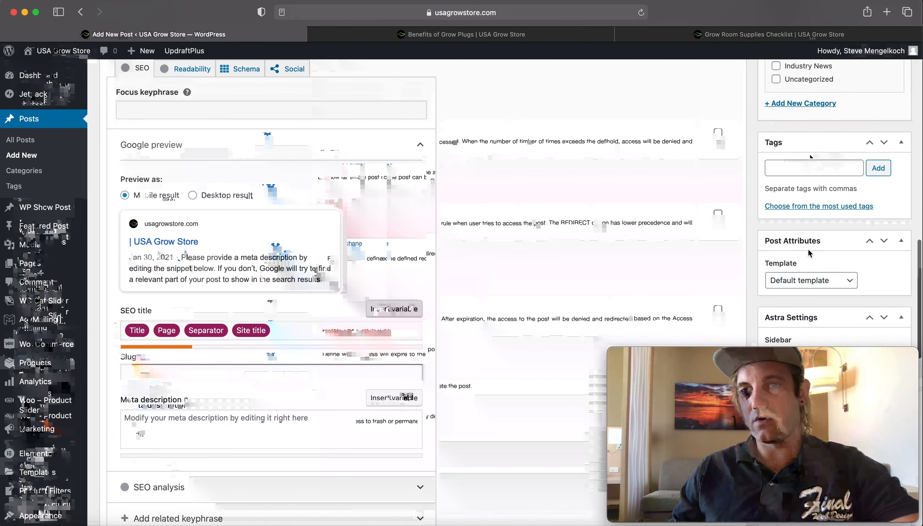
scroll(797, 169, "up", 3)
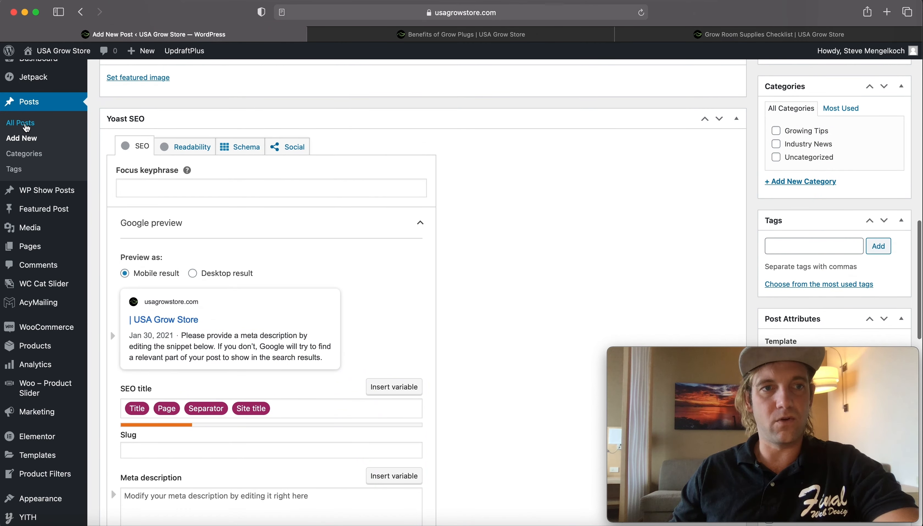
- Open the posts list and review the Benefits of Grow Plugs and Grow Room Supplies Checklist articles in the other tabs
left_click(22, 138)
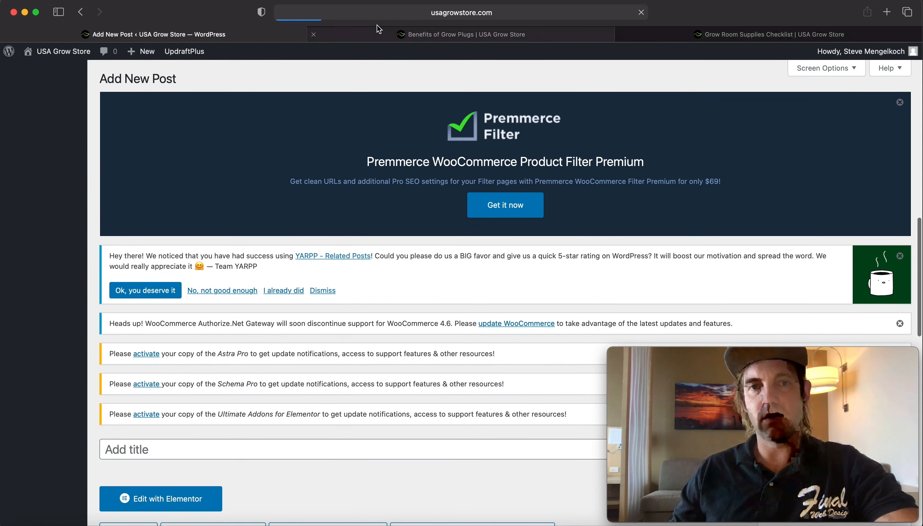
left_click(354, 34)
scroll(434, 216, "up", 20)
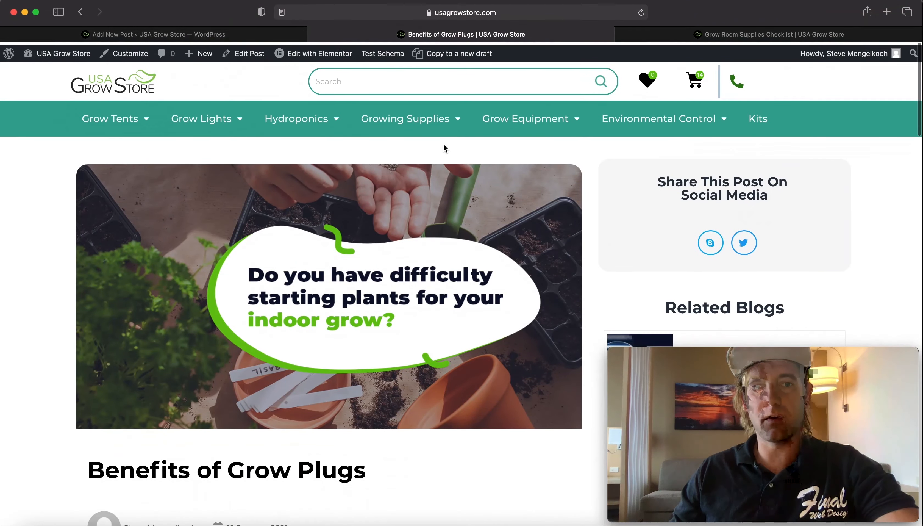
left_click(743, 36)
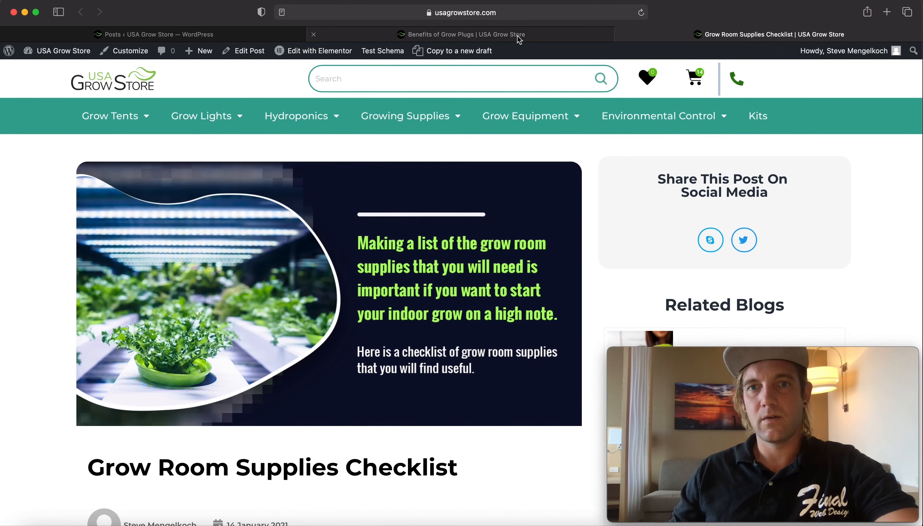
left_click(515, 37)
scroll(267, 198, "down", 20)
left_click(294, 301)
- Open the draft post Do LED Grow Lights Work for editing from the posts list
left_click(154, 35)
scroll(379, 200, "down", 10)
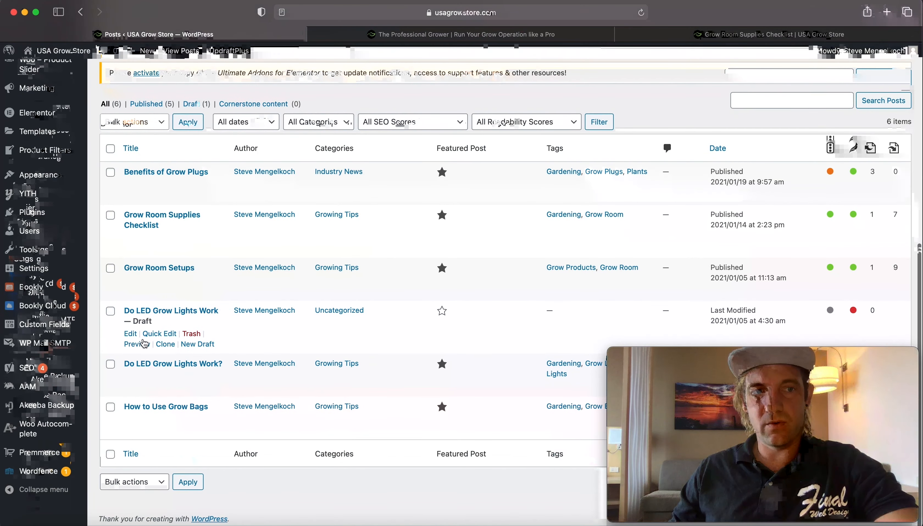
left_click(136, 334)
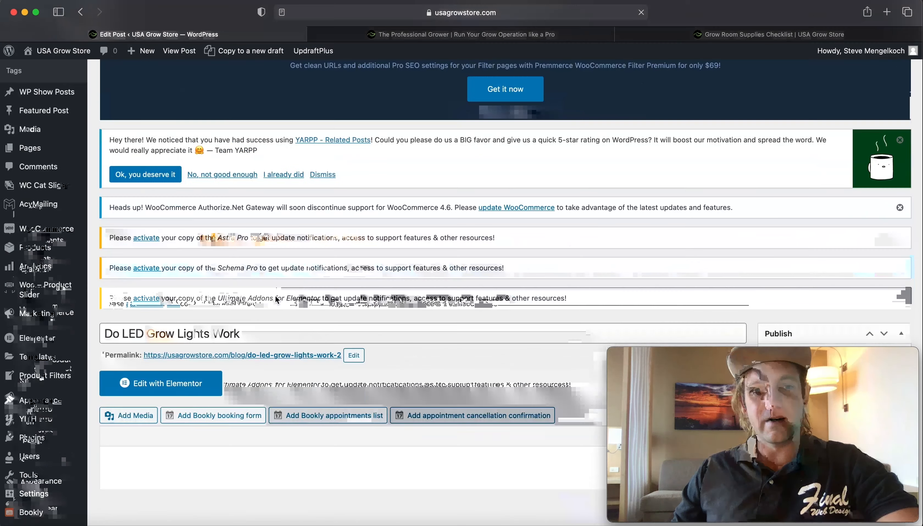
- Retitle the post Do LED Growing Lights Work and set its permalink slug to do-led-growing-lights-work
scroll(174, 318, "down", 3)
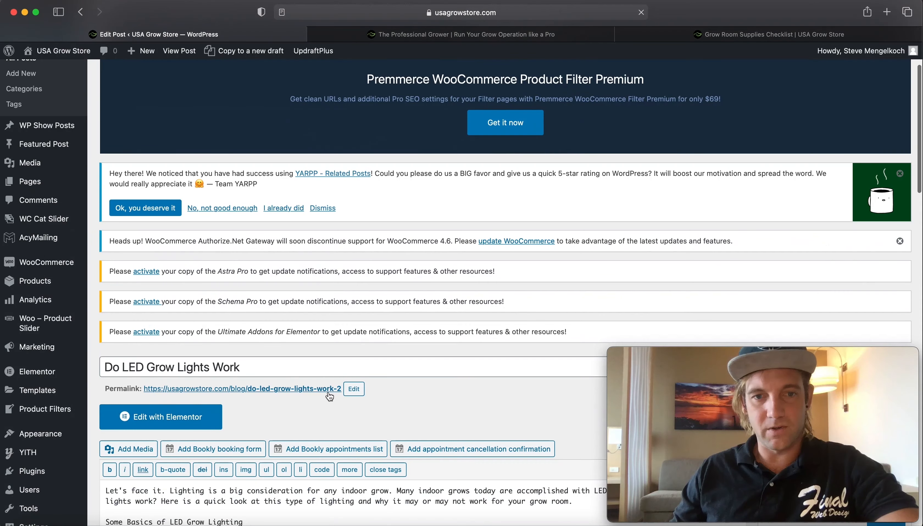
left_click(177, 368)
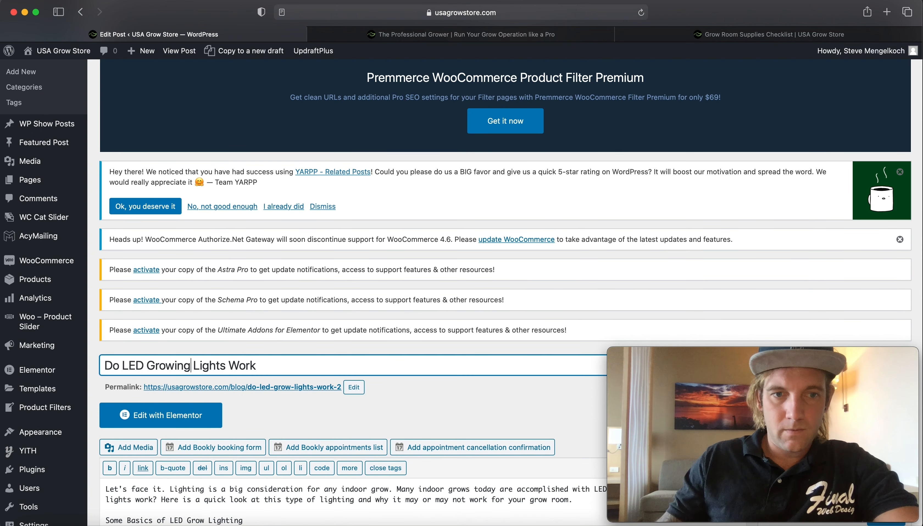
left_click(350, 386)
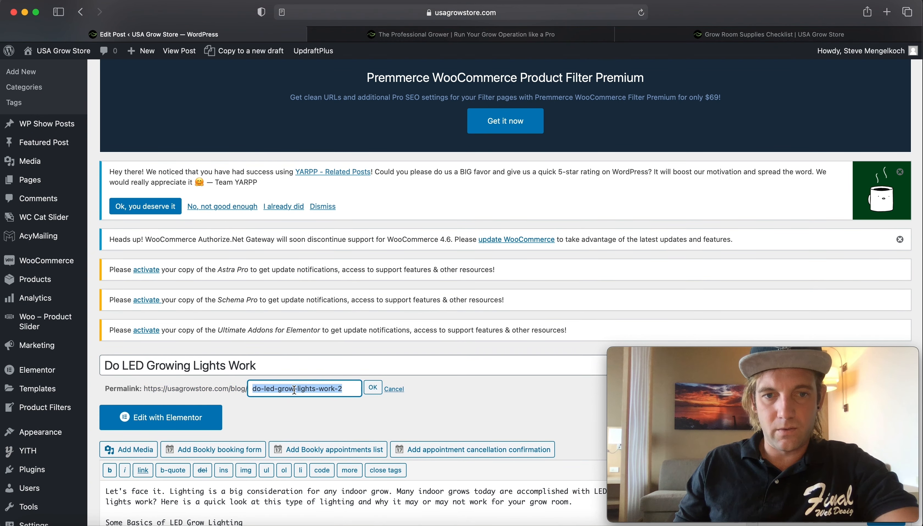
key("Right")
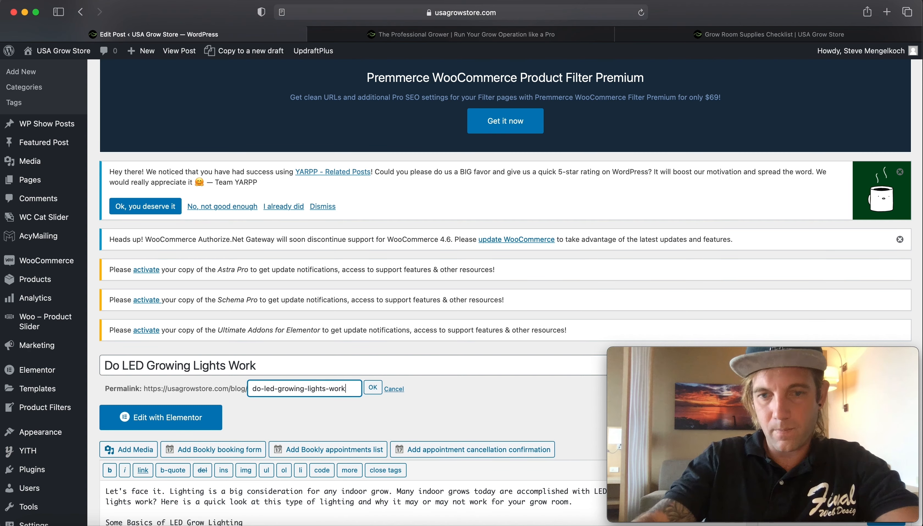
left_click(373, 387)
- Copy the permalink slug and paste it into the Yoast SEO slug field as do-led-growing-lights-work
scroll(359, 243, "down", 5)
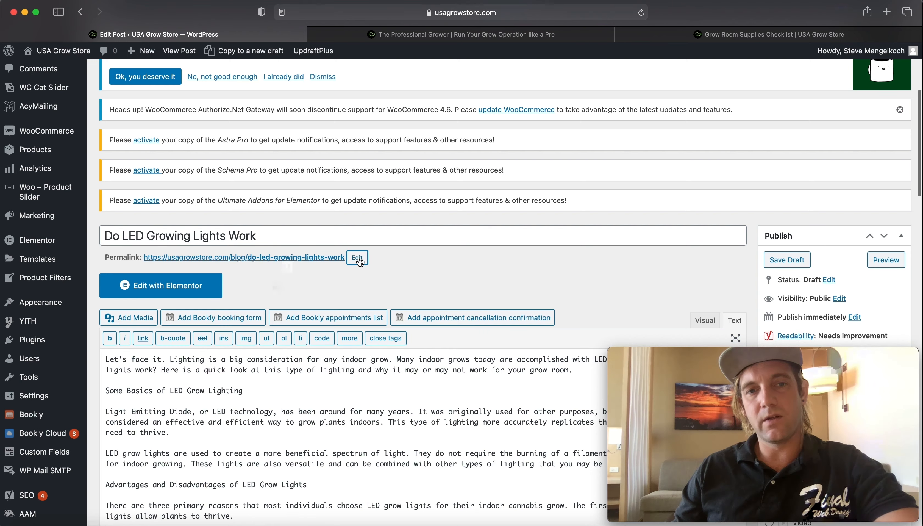
left_click(348, 258)
key("super+c")
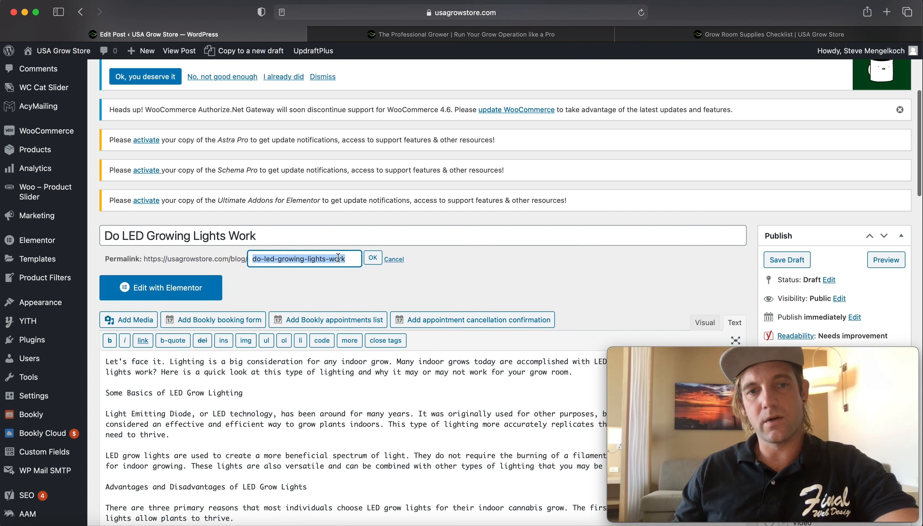
left_click(370, 261)
scroll(327, 305, "down", 15)
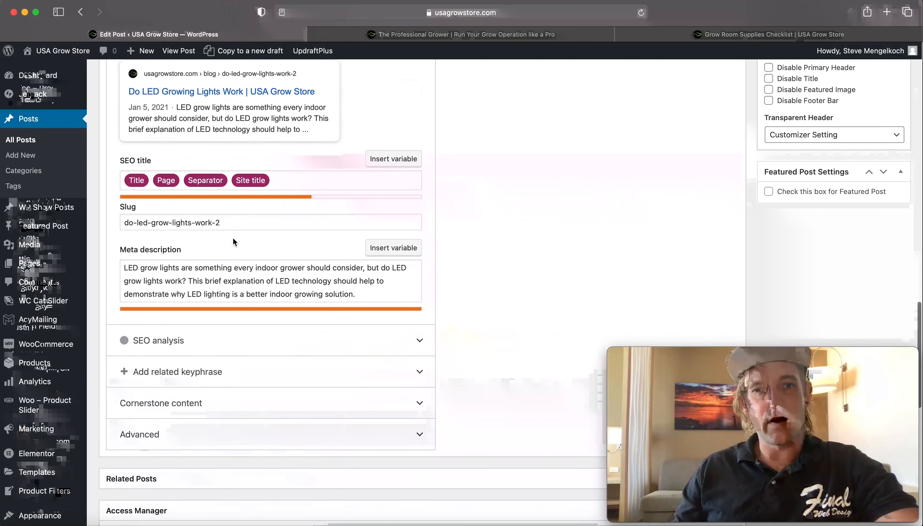
triple_click(226, 223)
key("super+v")
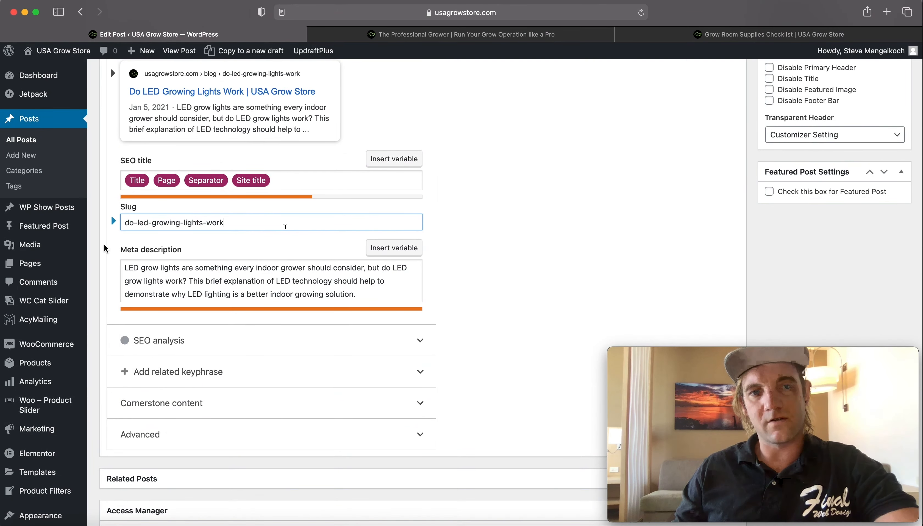
- Set the Yoast SEO focus keyphrase to Growing Lights
scroll(281, 237, "up", 6)
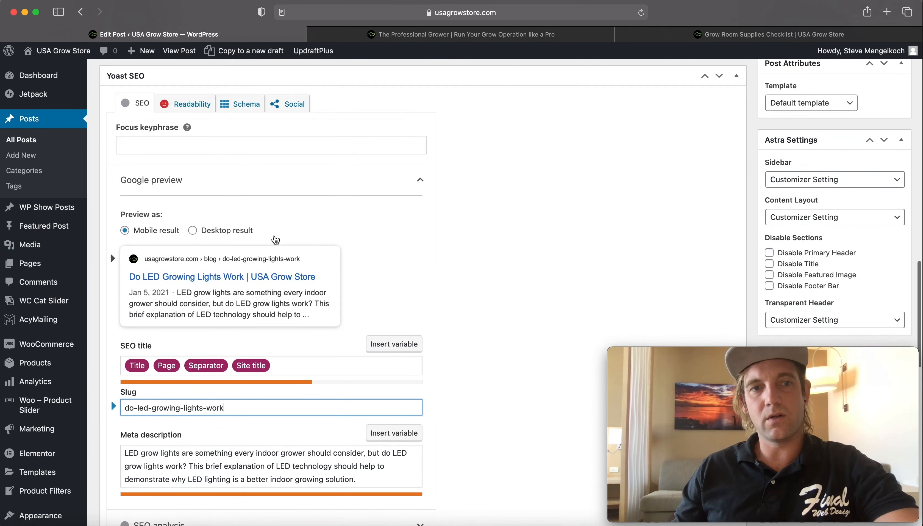
left_click(161, 170)
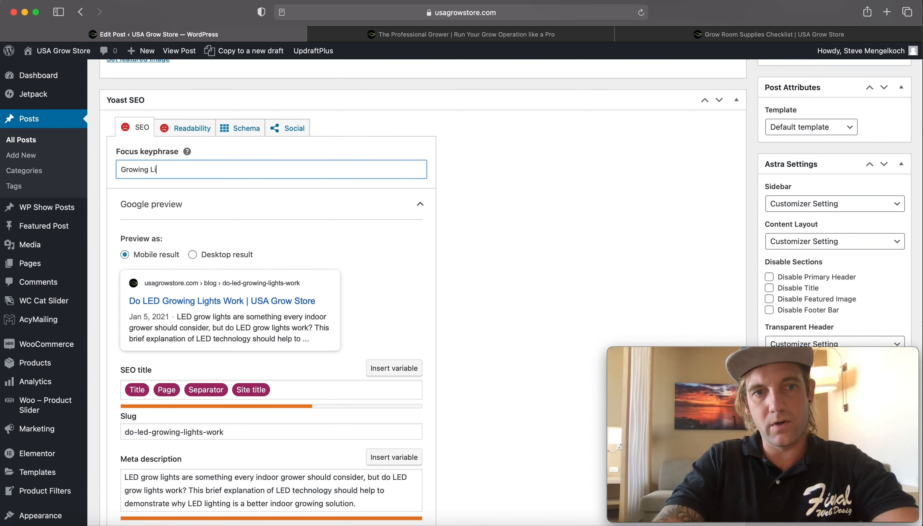
left_click(544, 238)
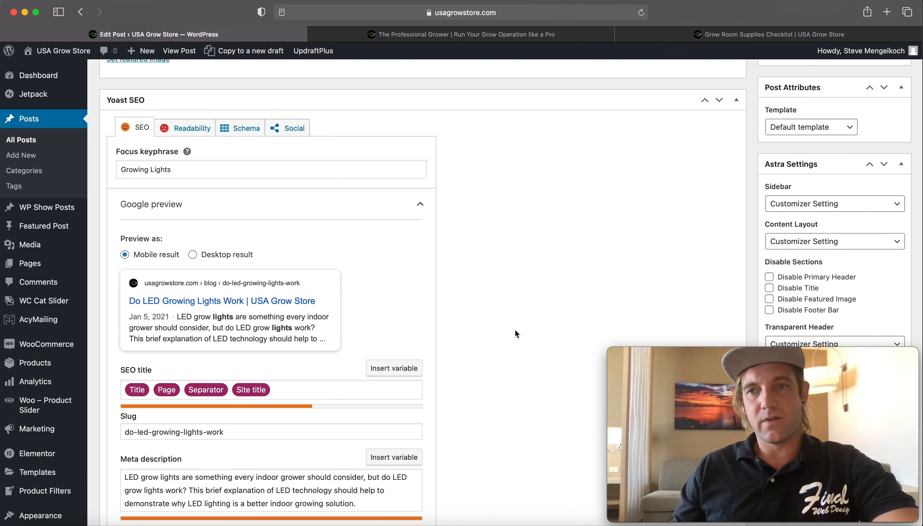
- Expand the Yoast SEO analysis and review its listed problems, improvements and good results
scroll(517, 334, "down", 5)
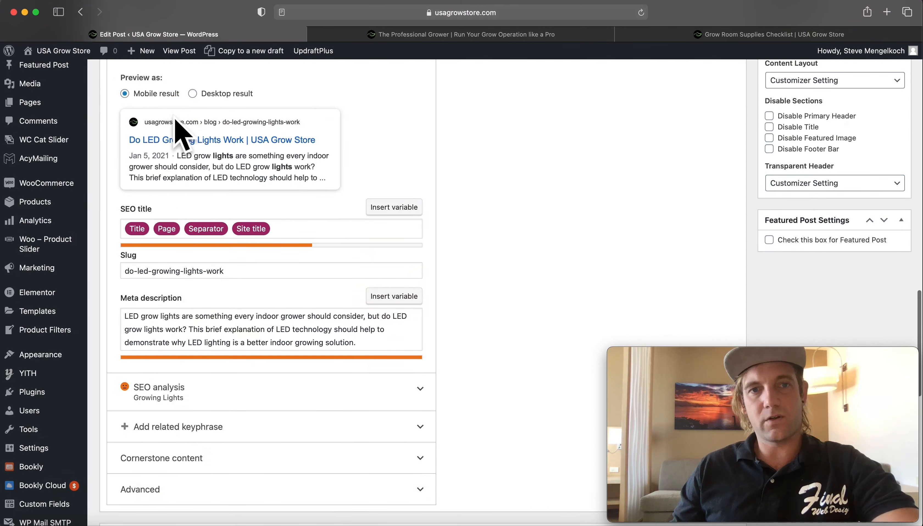
scroll(567, 231, "down", 10)
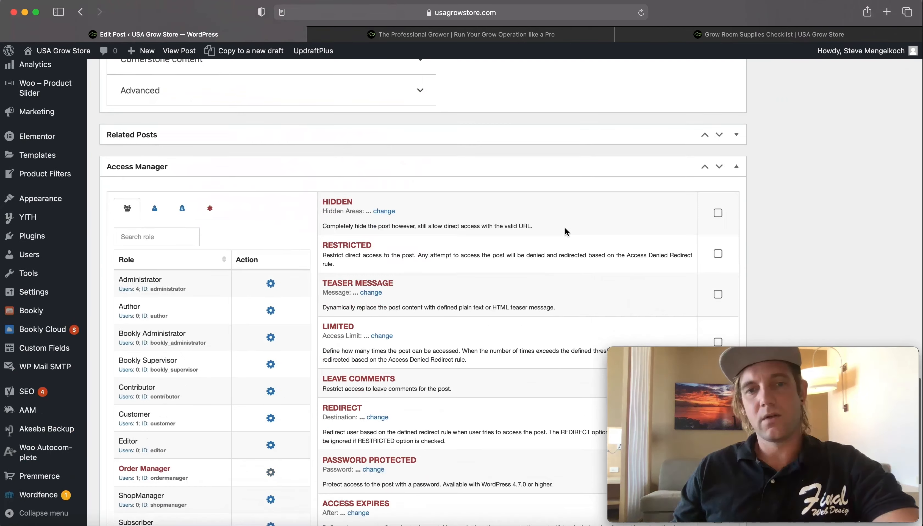
scroll(565, 231, "up", 6)
left_click(415, 212)
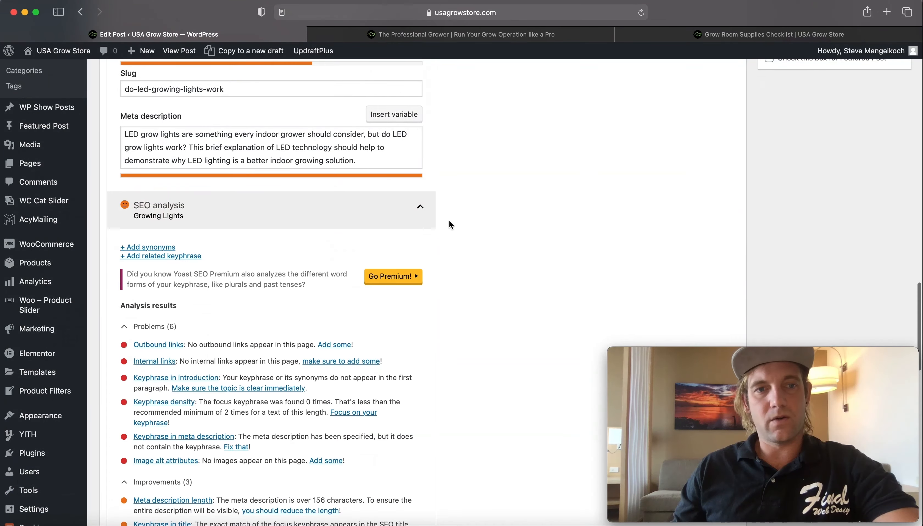
scroll(466, 247, "down", 6)
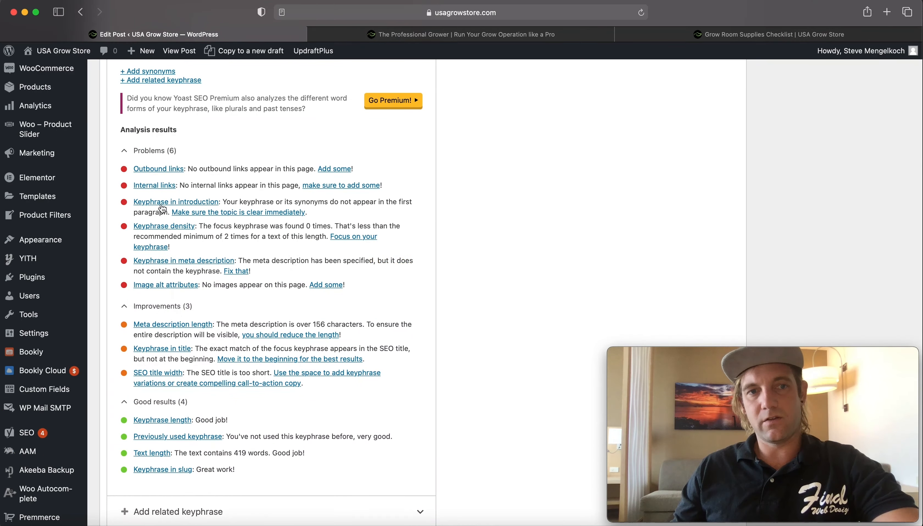
scroll(232, 197, "up", 3)
scroll(291, 195, "up", 2)
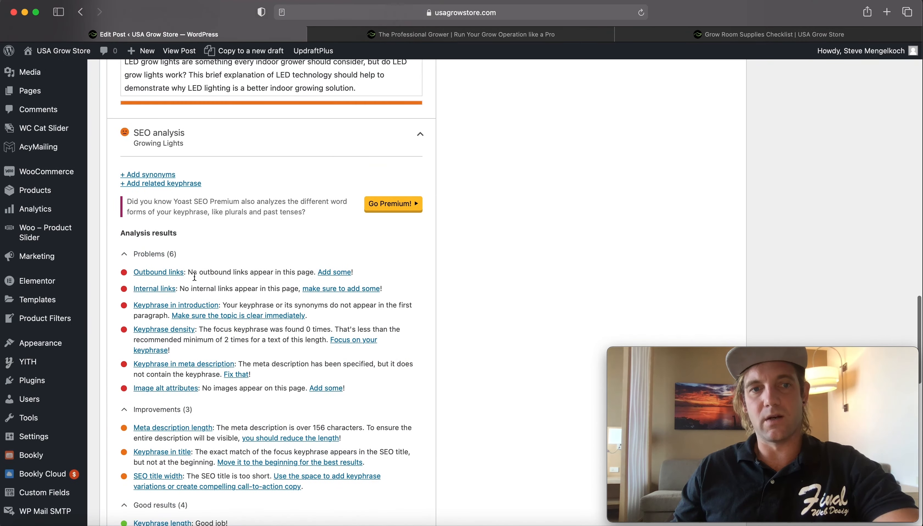
scroll(264, 339, "up", 3)
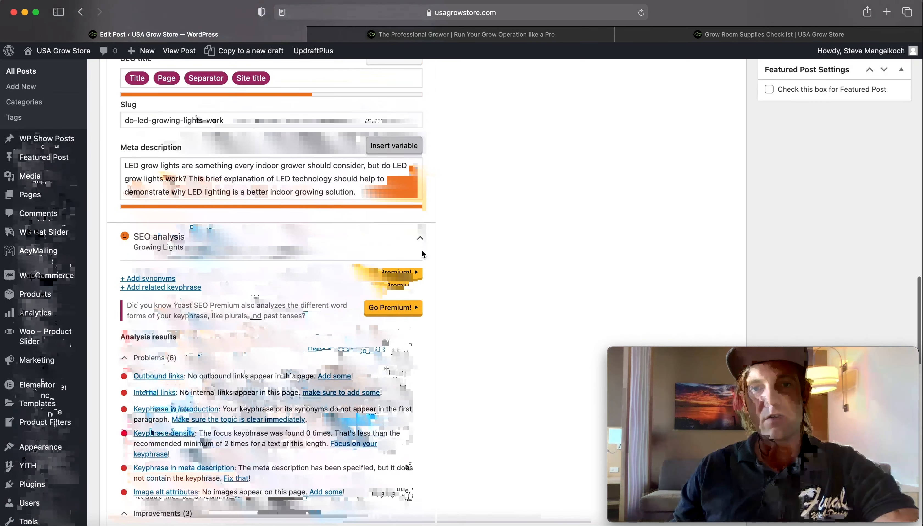
left_click(422, 250)
scroll(578, 232, "up", 5)
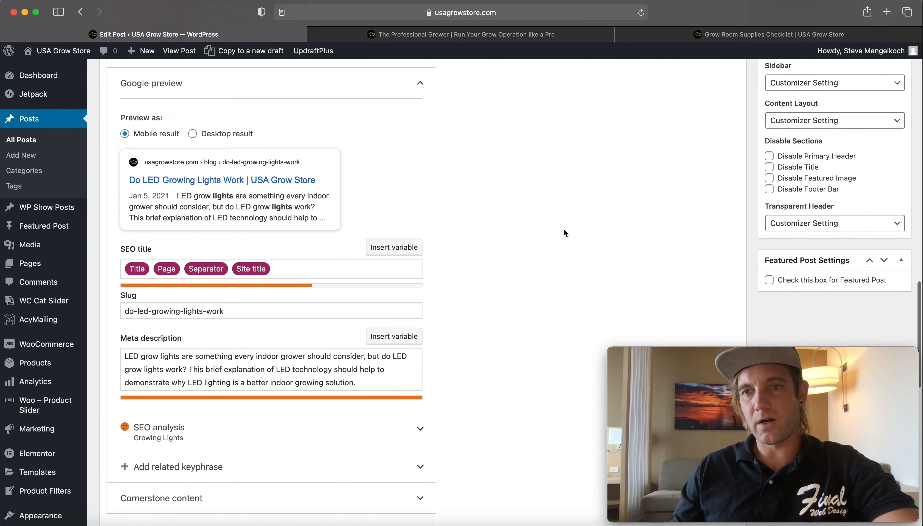
scroll(606, 214, "up", 10)
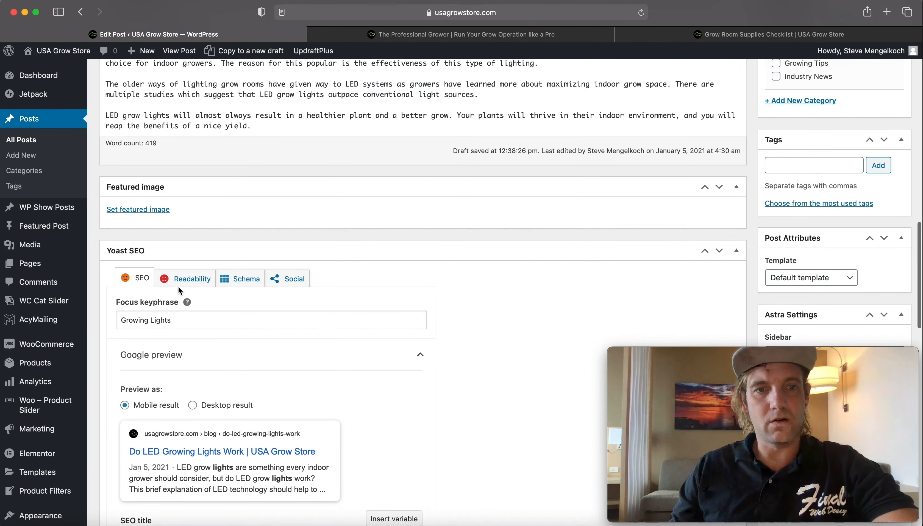
scroll(175, 304, "up", 5)
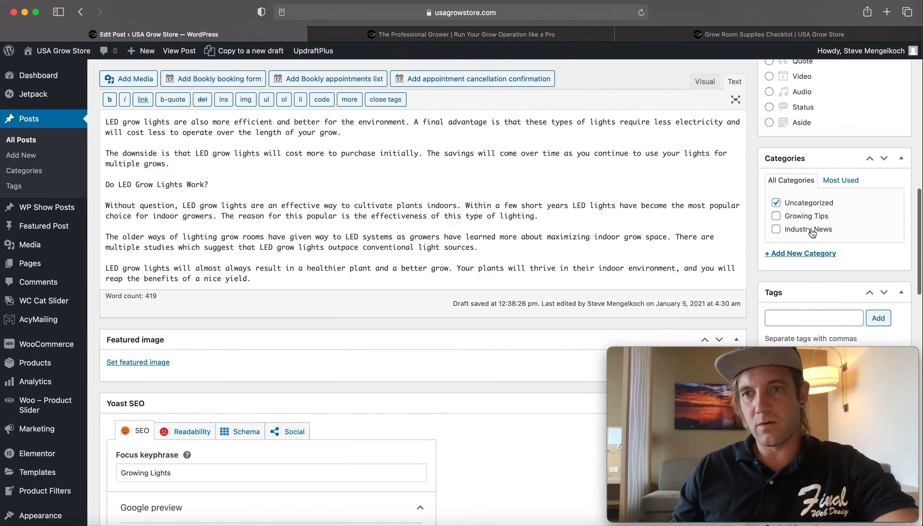
scroll(609, 204, "up", 10)
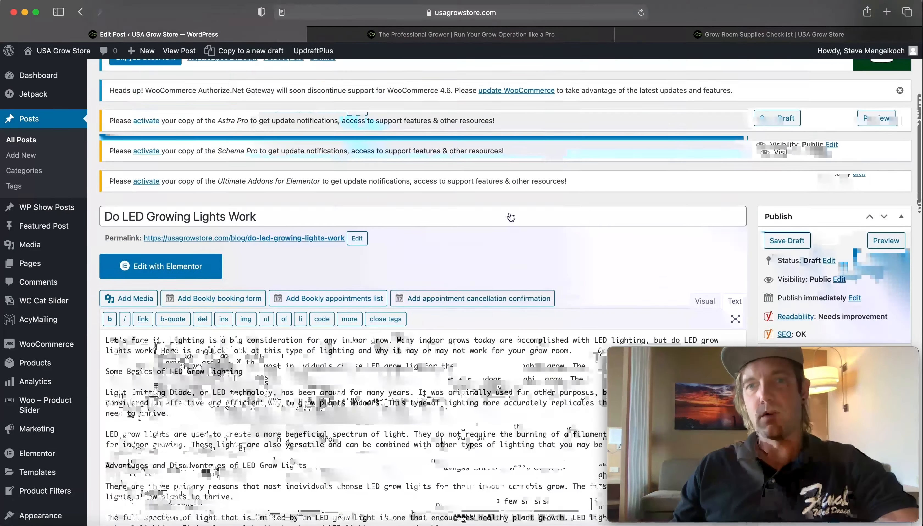
- Format Some Basics of LED Grow Lighting and Advantages and Disadvantages of LED Grow Lights as h3 headings
scroll(508, 220, "down", 6)
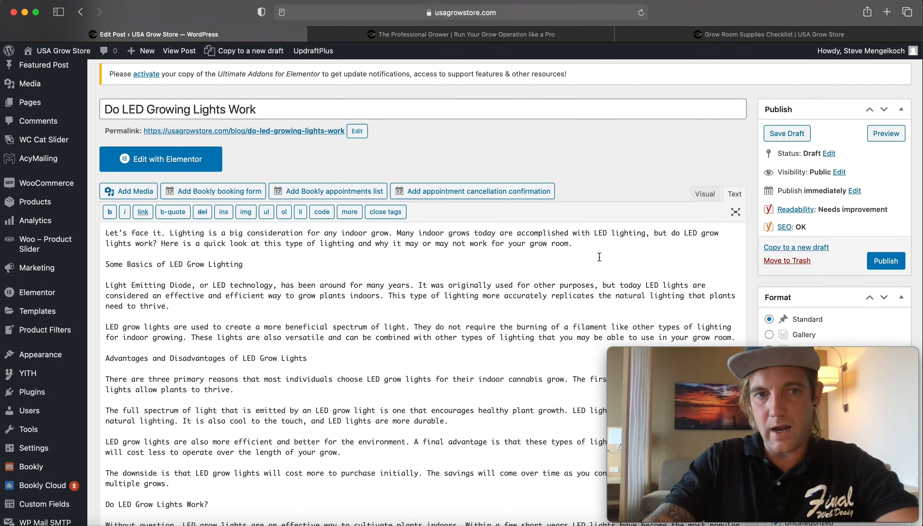
type("3>")
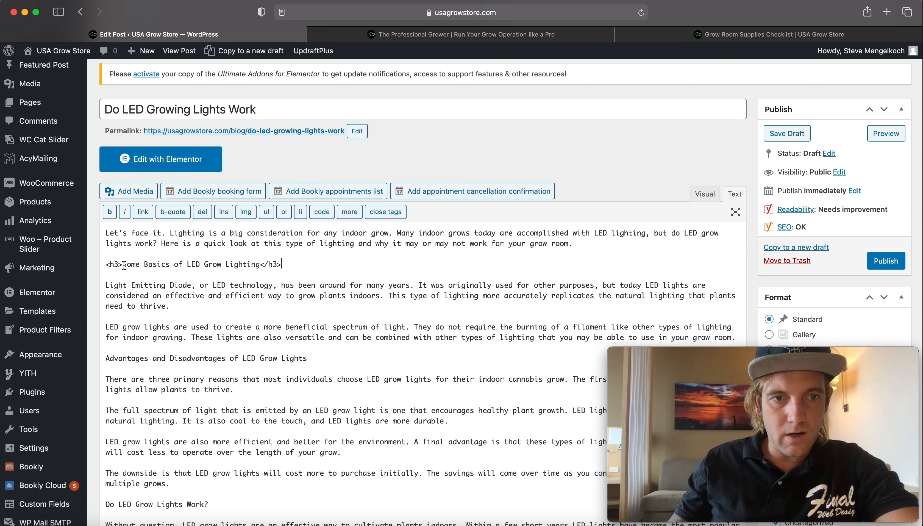
left_click(106, 357)
type("<h3>")
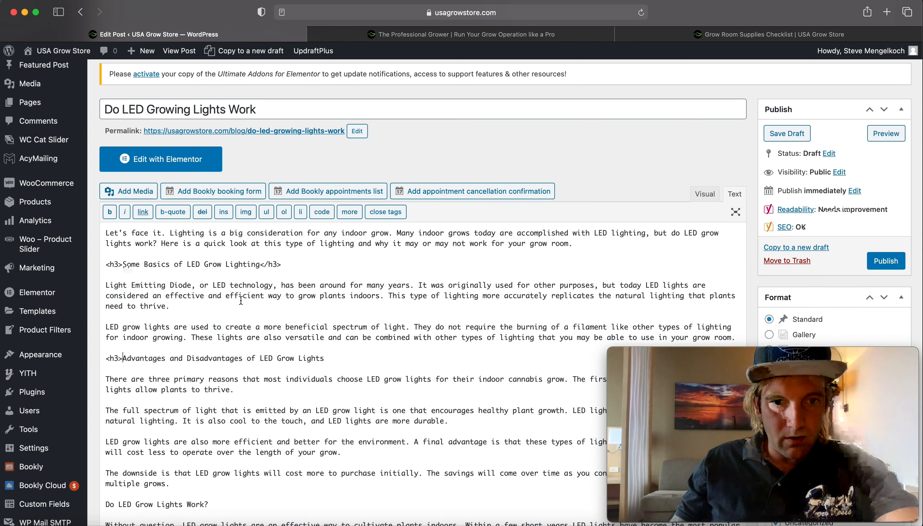
left_click_drag(257, 264, 261, 265)
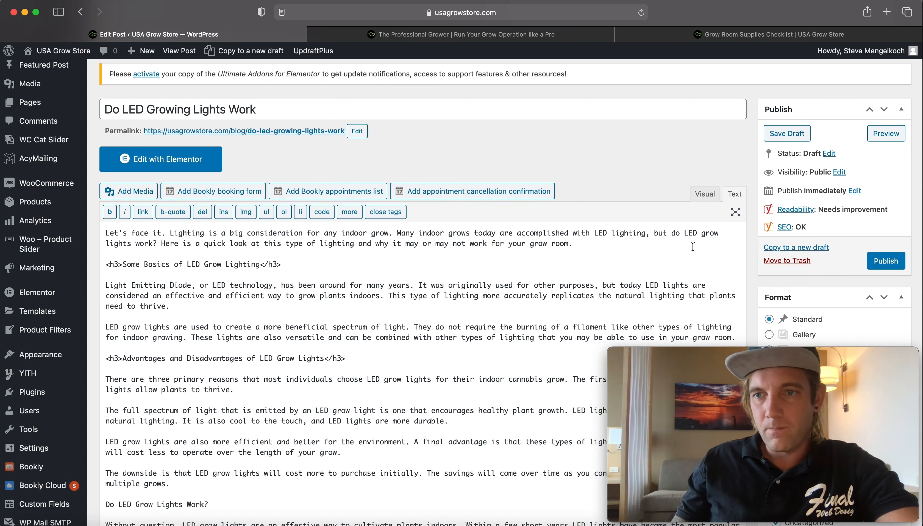
- Set the post's category to Growing Tips, clearing Uncategorized
scroll(693, 247, "down", 10)
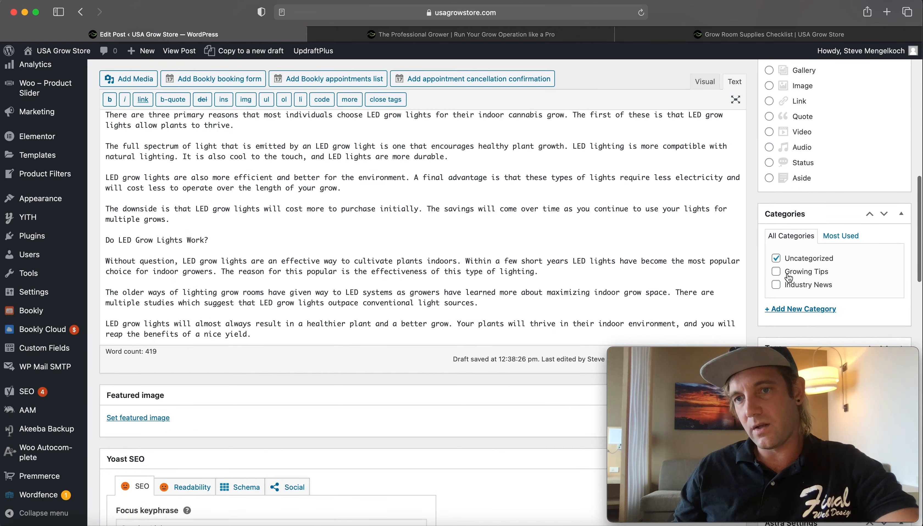
left_click(776, 285)
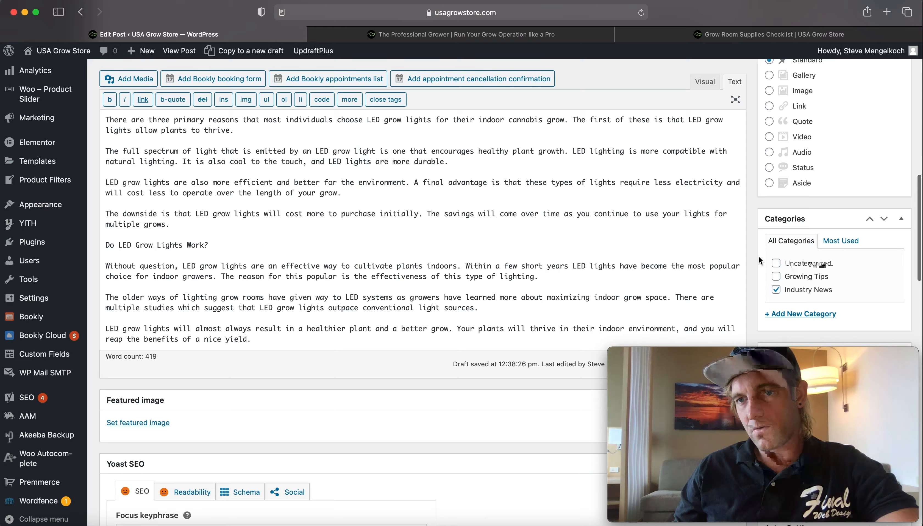
scroll(759, 260, "up", 7)
scroll(744, 255, "down", 13)
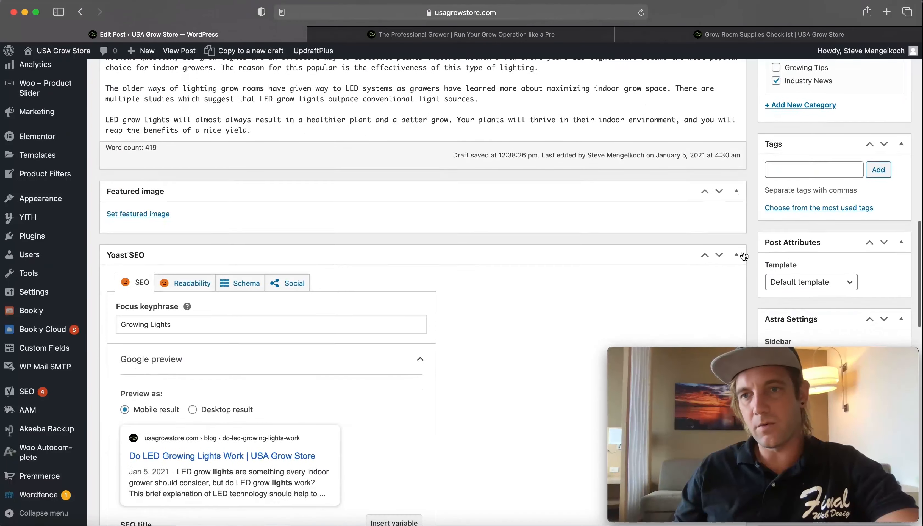
scroll(743, 256, "up", 6)
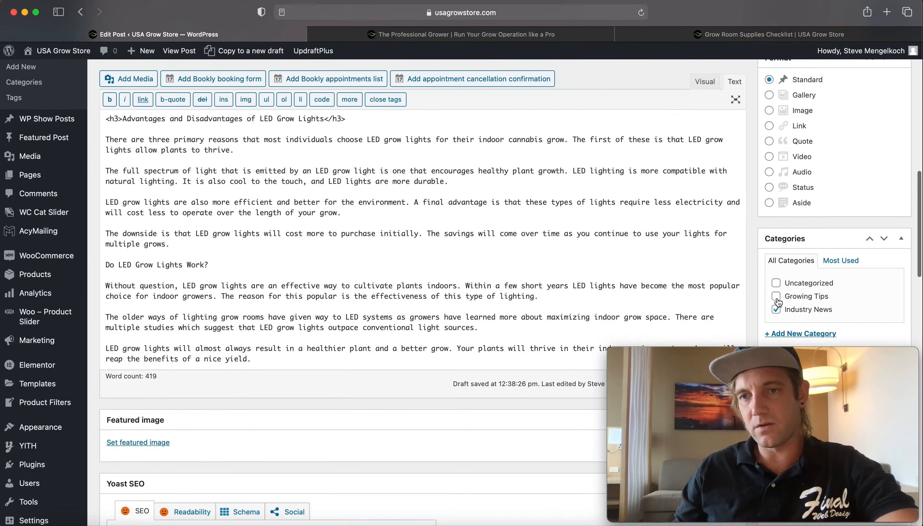
scroll(772, 307, "up", 6)
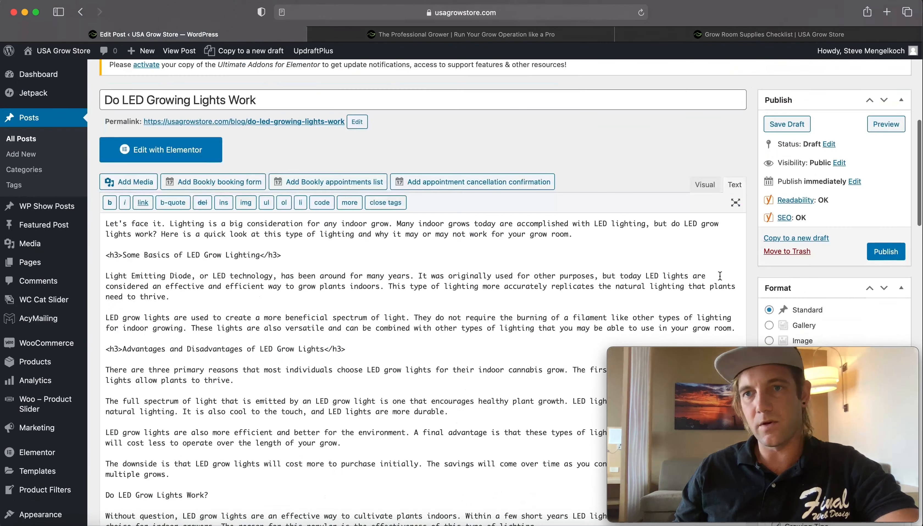
- Scroll through the post editor and Yoast SEO panel to review the post's content and settings
scroll(729, 278, "down", 15)
scroll(725, 274, "down", 8)
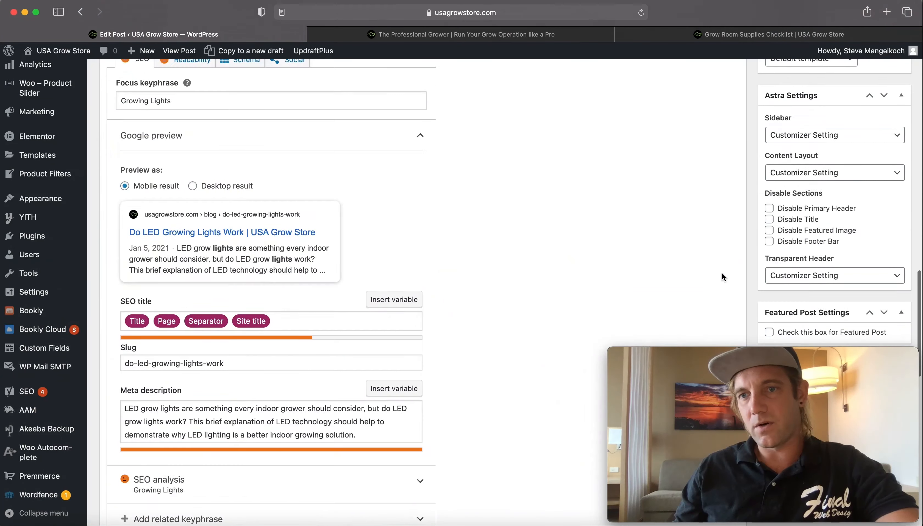
scroll(726, 274, "up", 5)
scroll(723, 272, "down", 8)
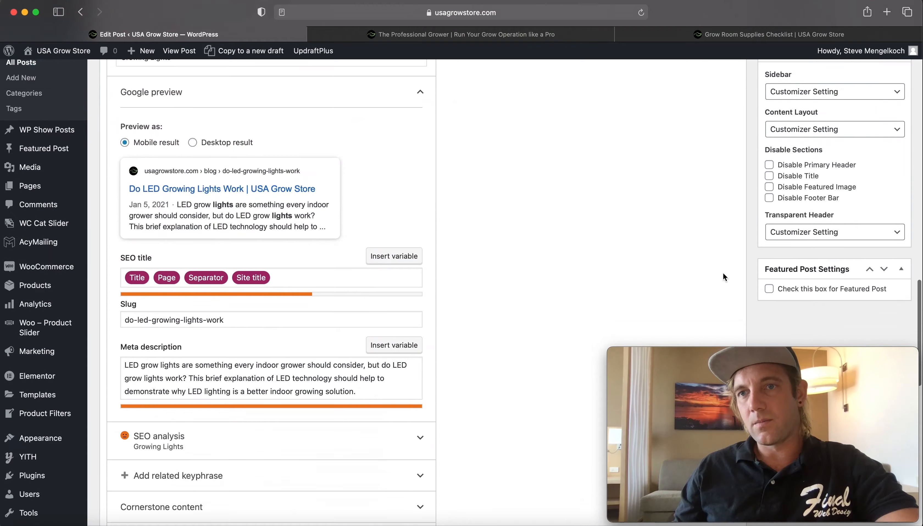
scroll(721, 279, "down", 10)
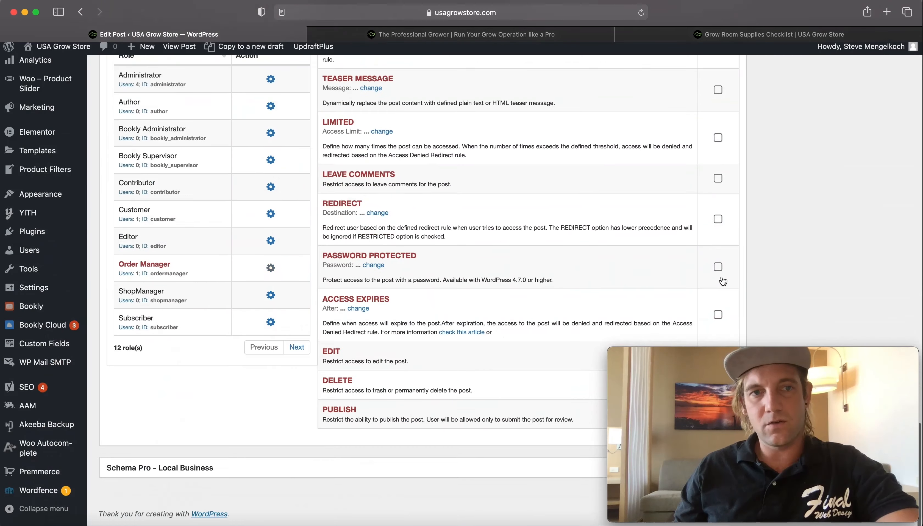
scroll(723, 281, "up", 10)
scroll(436, 243, "up", 10)
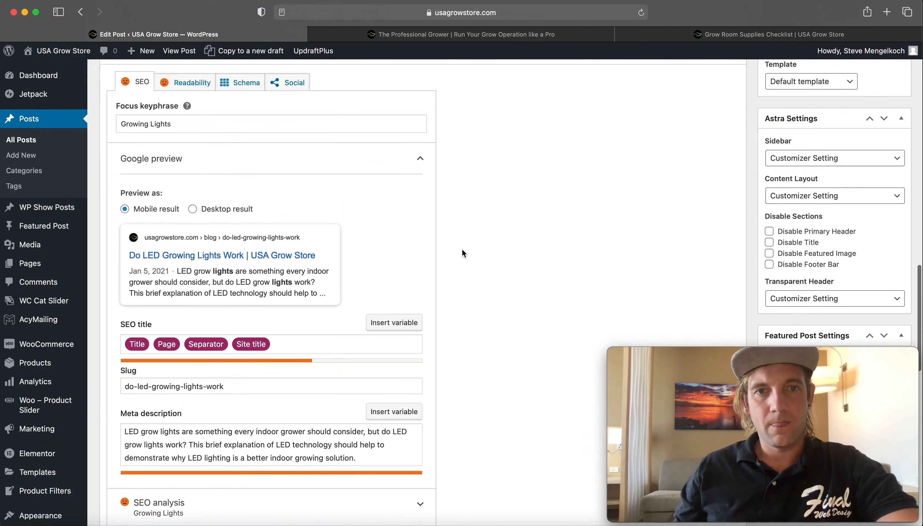
scroll(178, 200, "up", 5)
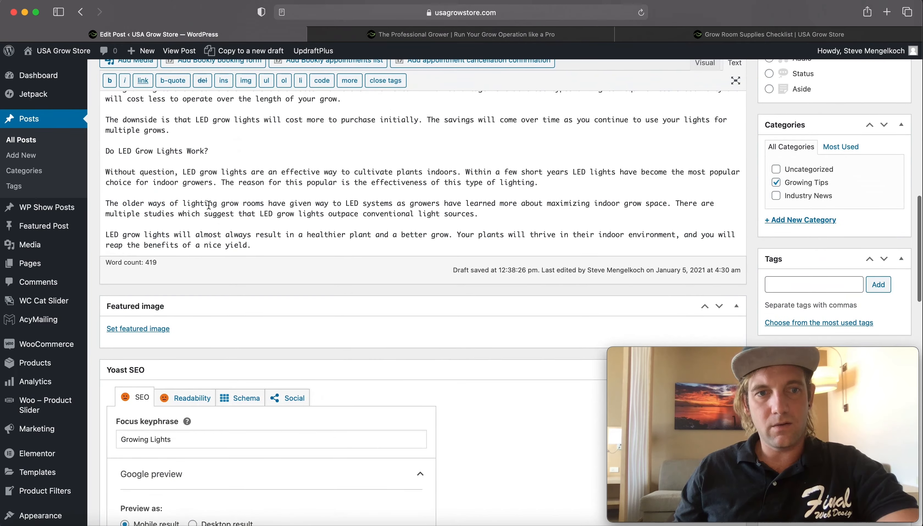
scroll(181, 208, "up", 15)
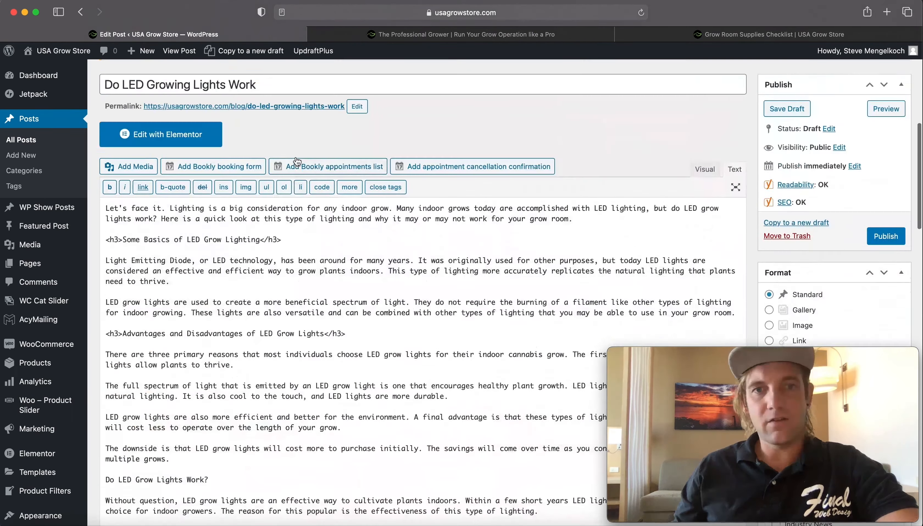
scroll(181, 208, "down", 3)
scroll(549, 223, "up", 5)
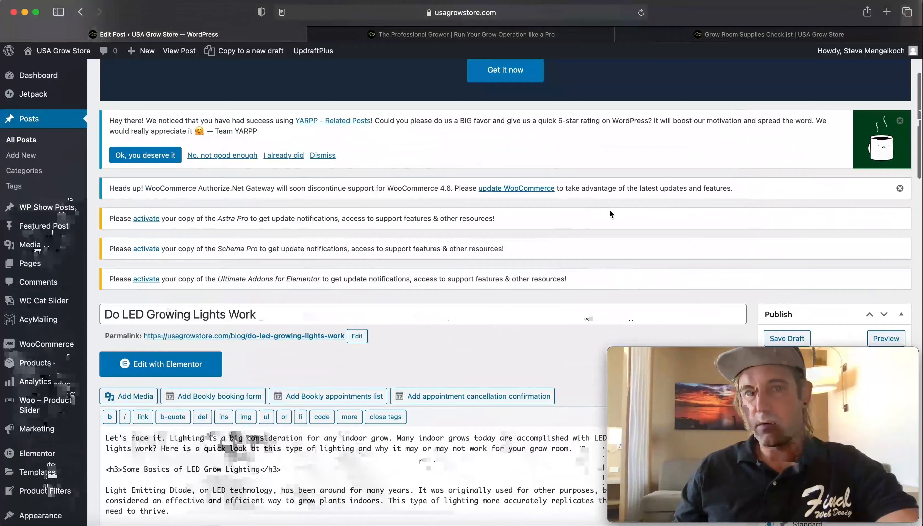
scroll(549, 223, "down", 5)
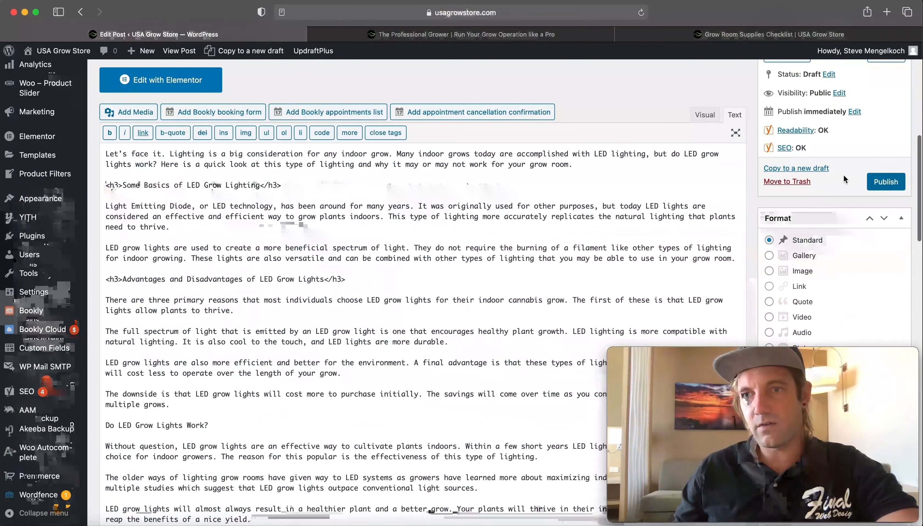
scroll(697, 184, "up", 4)
scroll(697, 184, "up", 4)
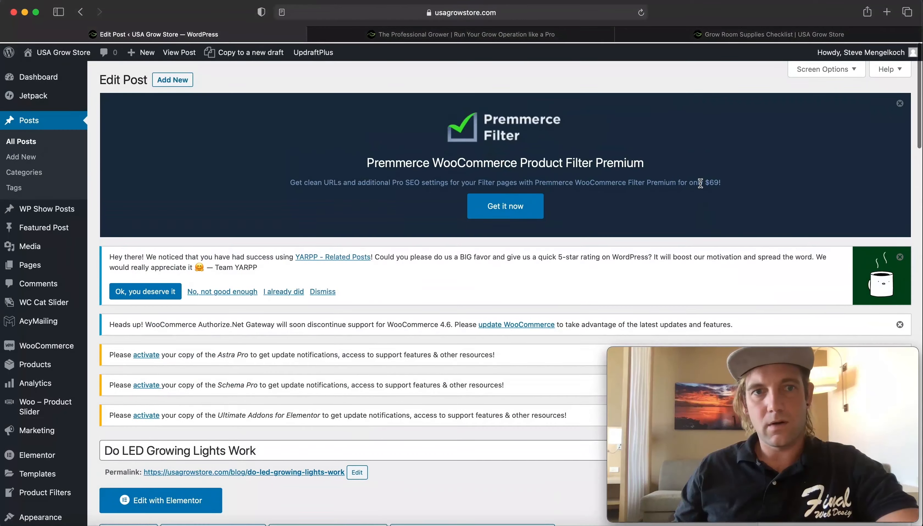
scroll(671, 187, "down", 5)
scroll(671, 187, "up", 8)
scroll(675, 194, "down", 7)
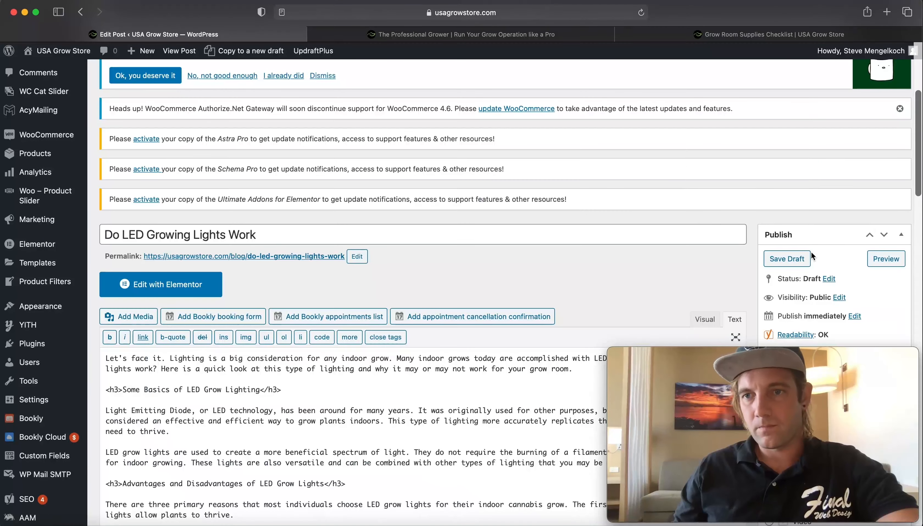
- Save the post as a draft
scroll(824, 250, "down", 1)
left_click(787, 238)
scroll(858, 245, "down", 2)
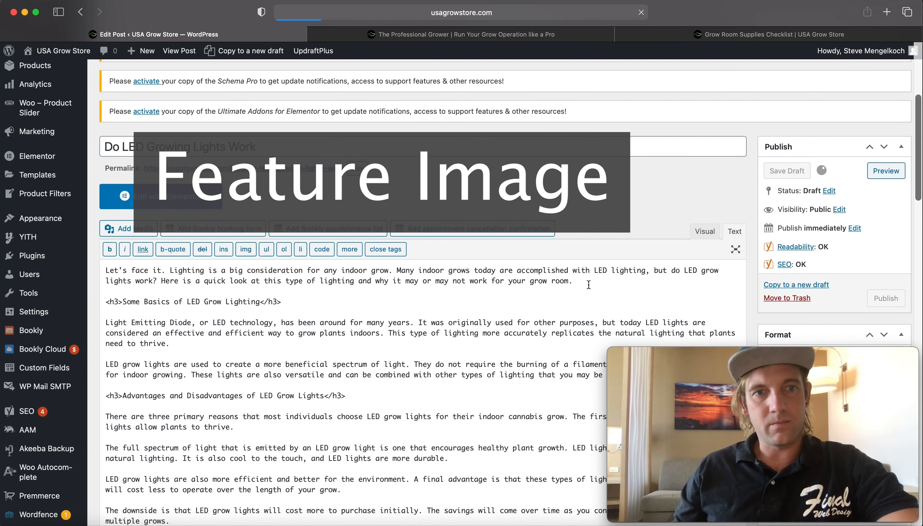
scroll(357, 66, "down", 4)
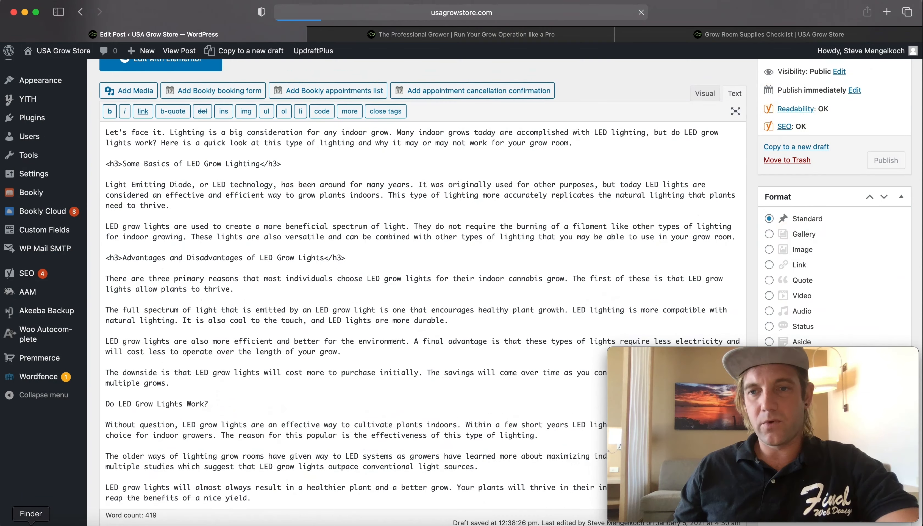
- Browse the USAGowStore blogs folders in Finder to locate the post's image files
left_click(31, 525)
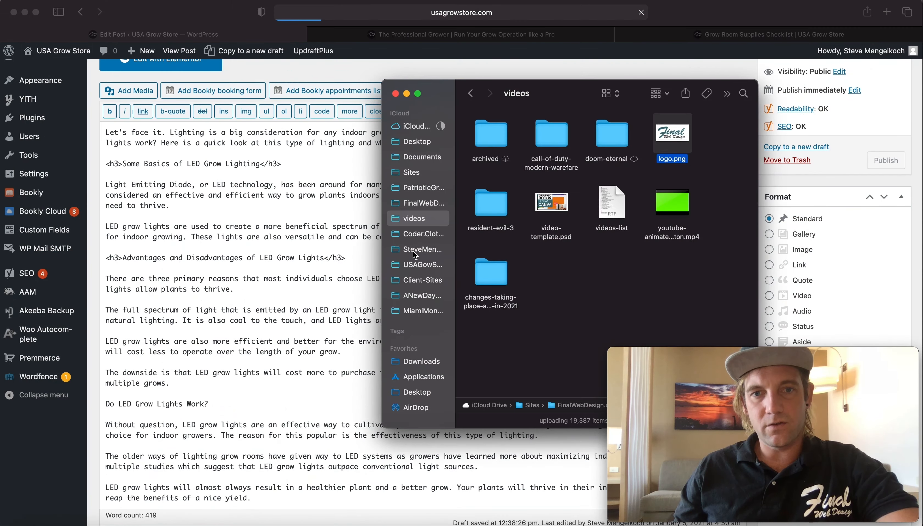
left_click(422, 264)
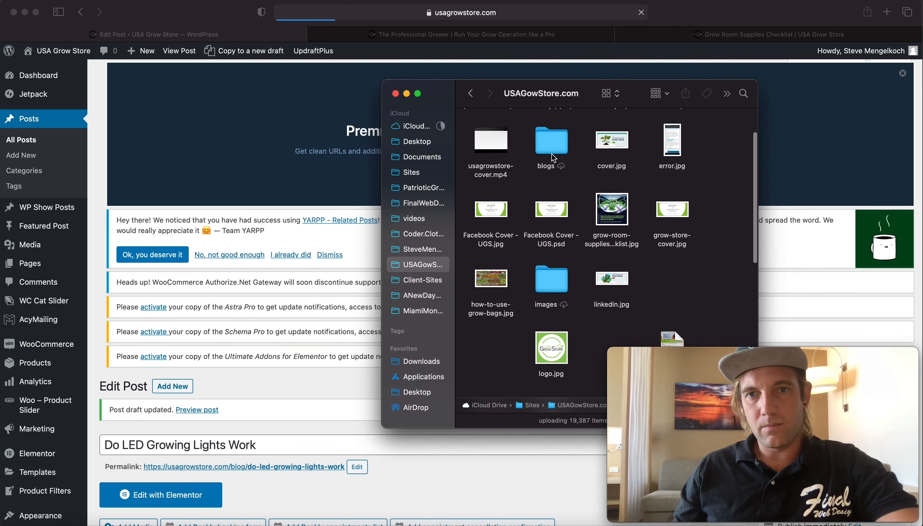
double_click(553, 159)
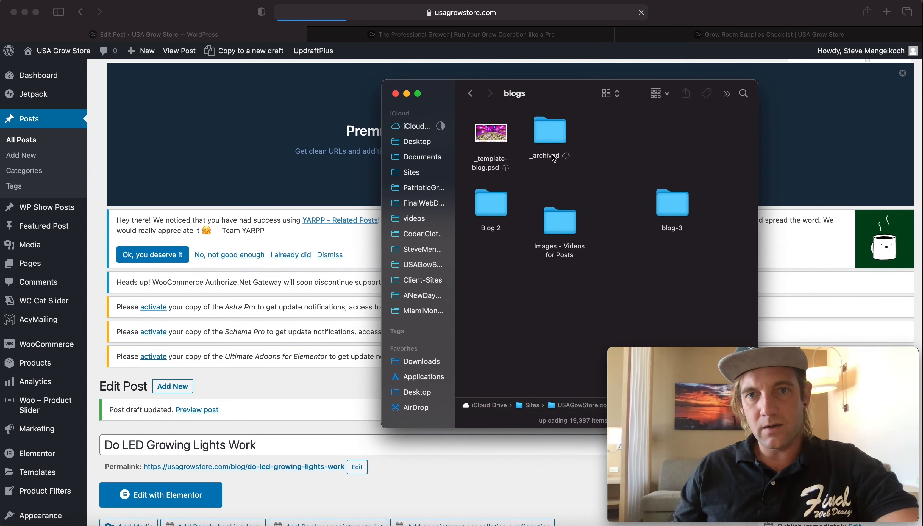
left_click(557, 224)
double_click(557, 223)
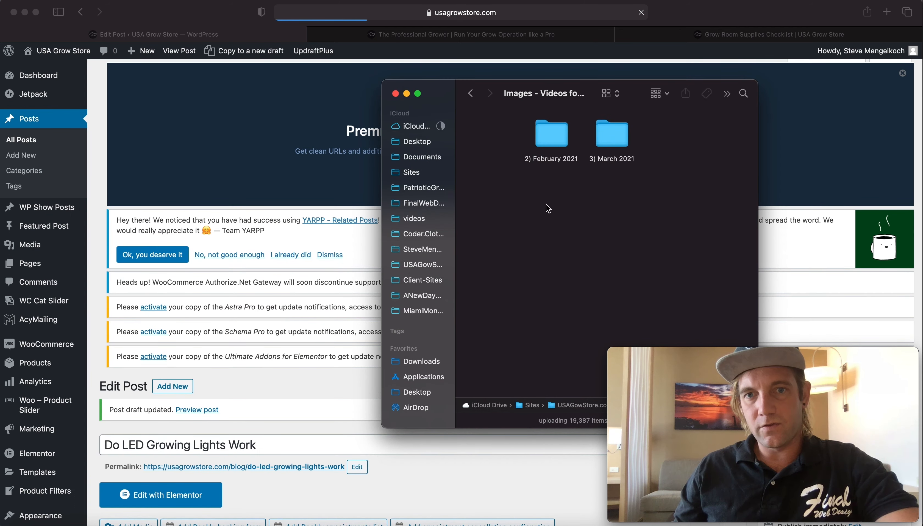
left_click(477, 96)
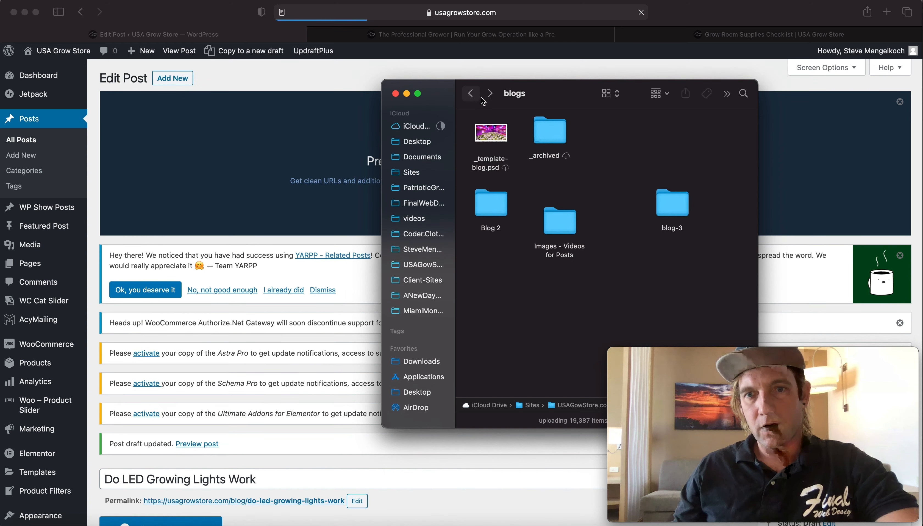
double_click(672, 206)
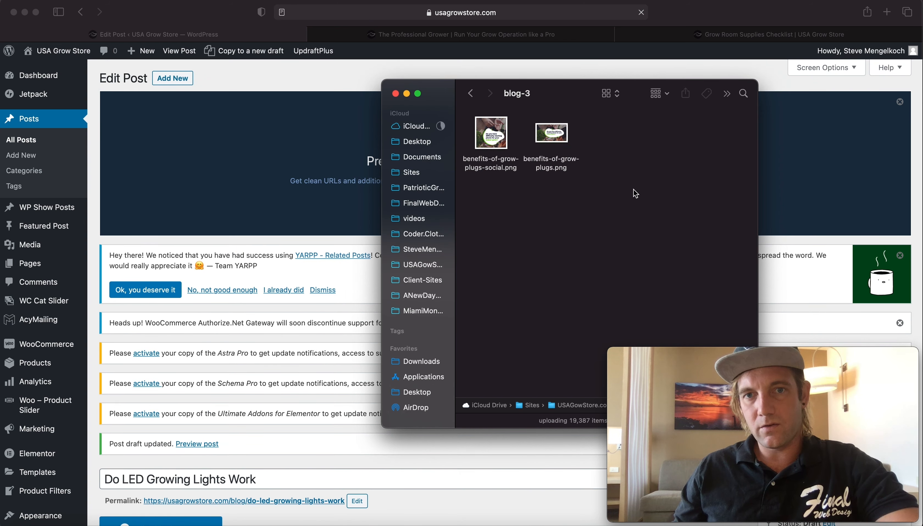
left_click(471, 93)
double_click(491, 208)
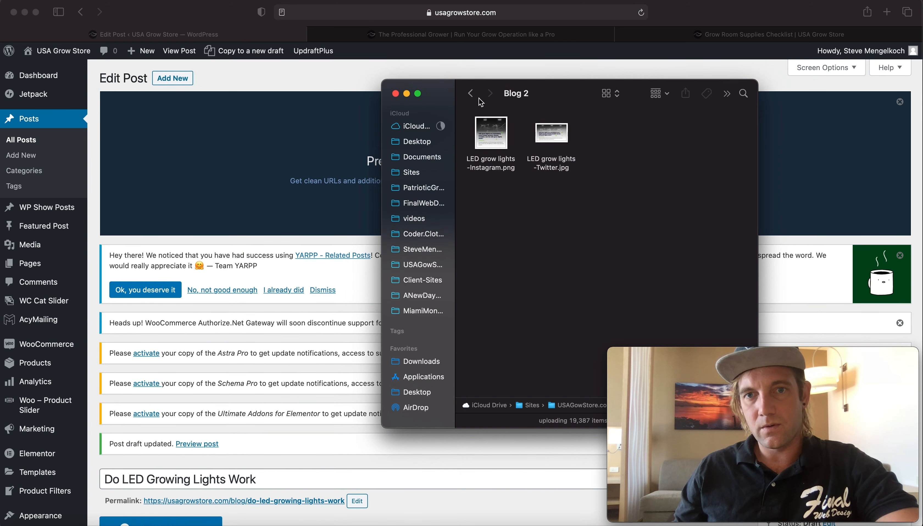
- Switch to the store's blog page tab and browse the published post thumbnails
left_click(446, 36)
scroll(404, 289, "down", 8)
scroll(404, 290, "up", 2)
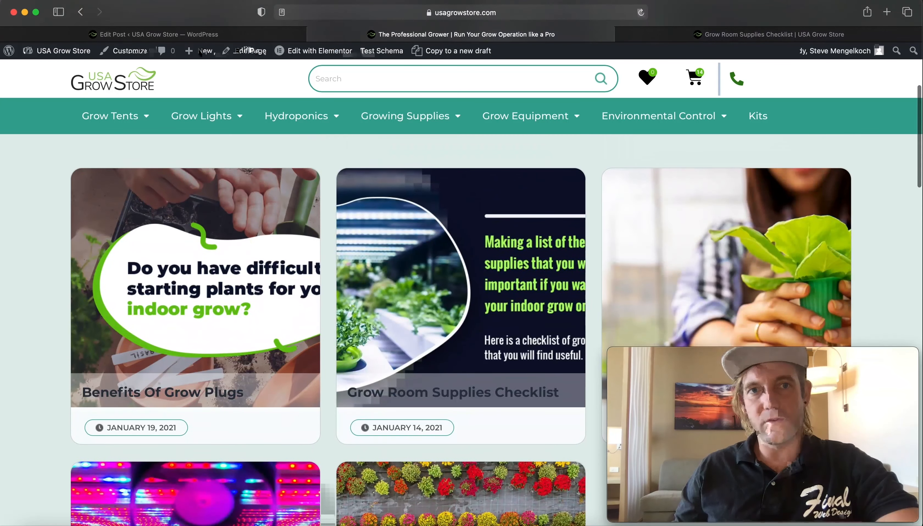
scroll(226, 74, "down", 4)
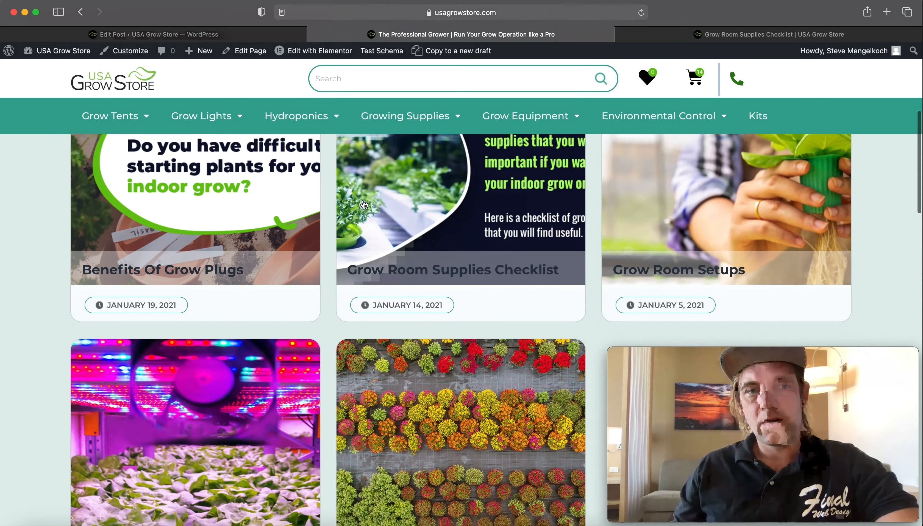
scroll(226, 74, "up", 2)
- Return to the post editor and upload 'LED grow lights -Twitter.jpg' from the Blog 2 folder as the featured image
left_click(158, 34)
scroll(331, 425, "down", 15)
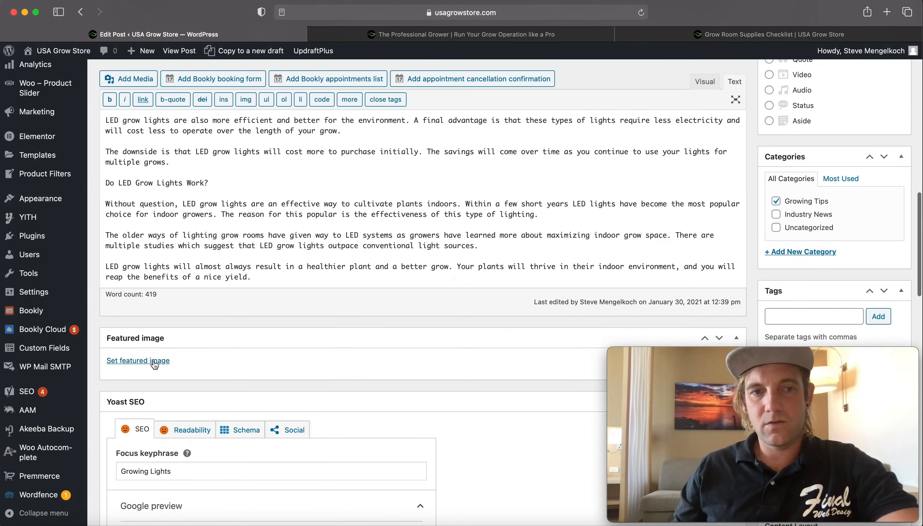
left_click(156, 364)
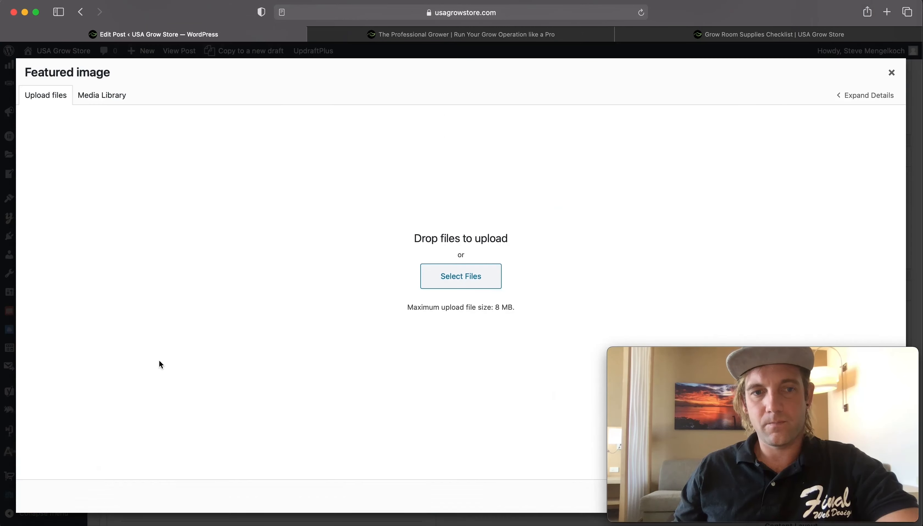
left_click(455, 275)
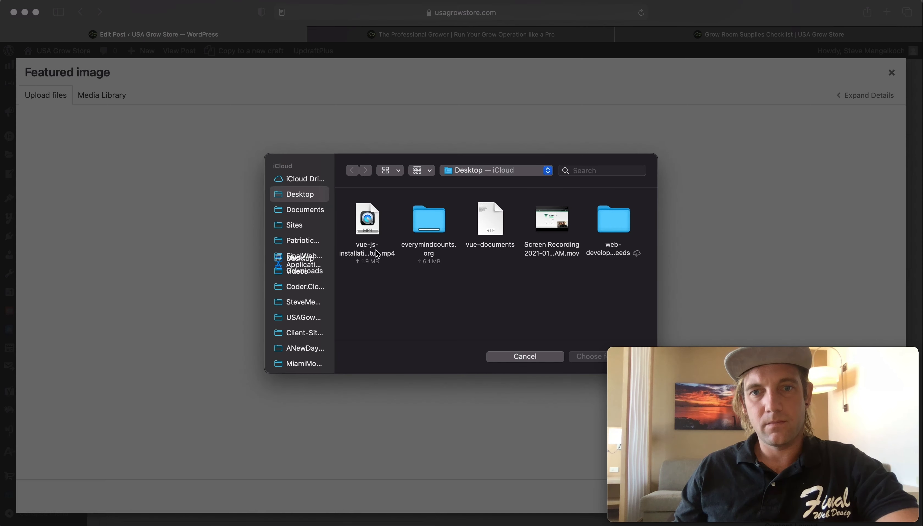
left_click(301, 318)
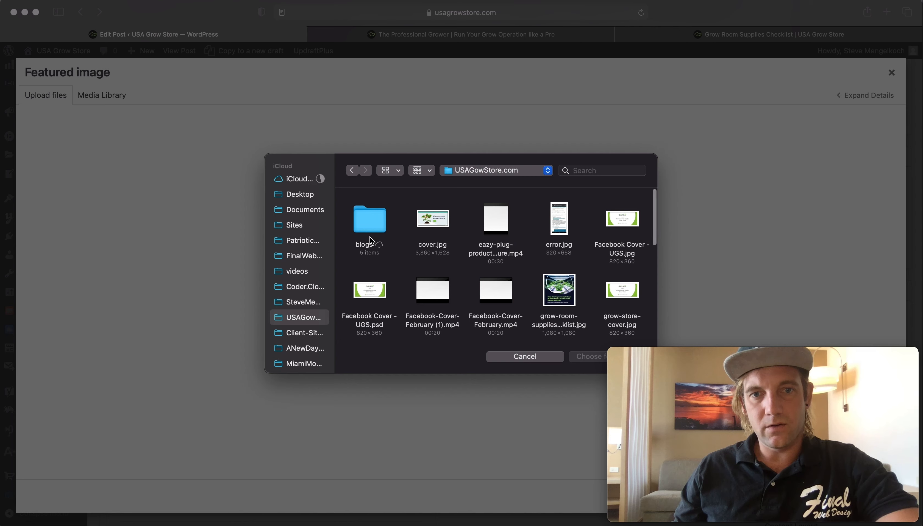
double_click(367, 212)
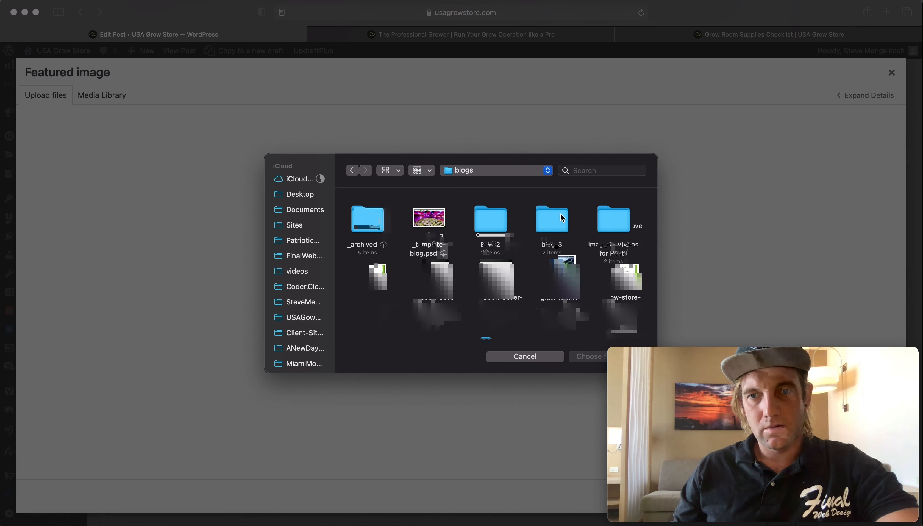
double_click(553, 221)
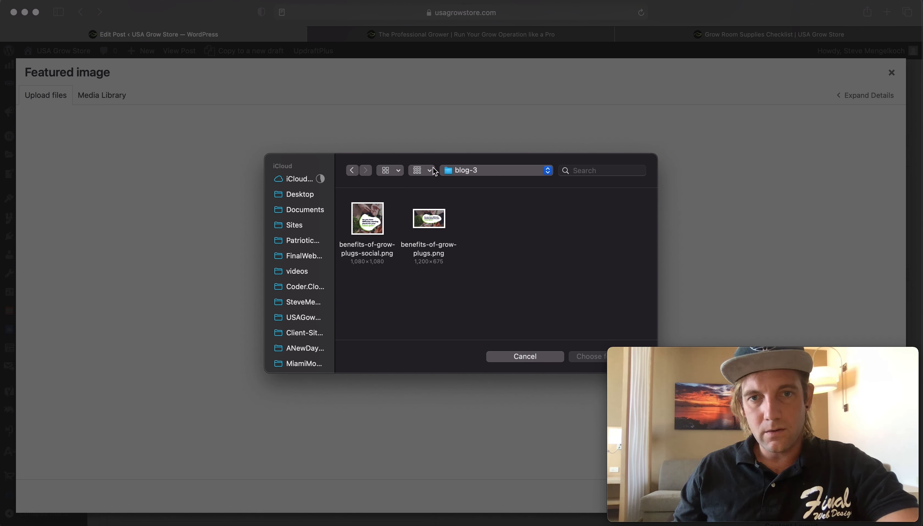
left_click(351, 171)
double_click(493, 219)
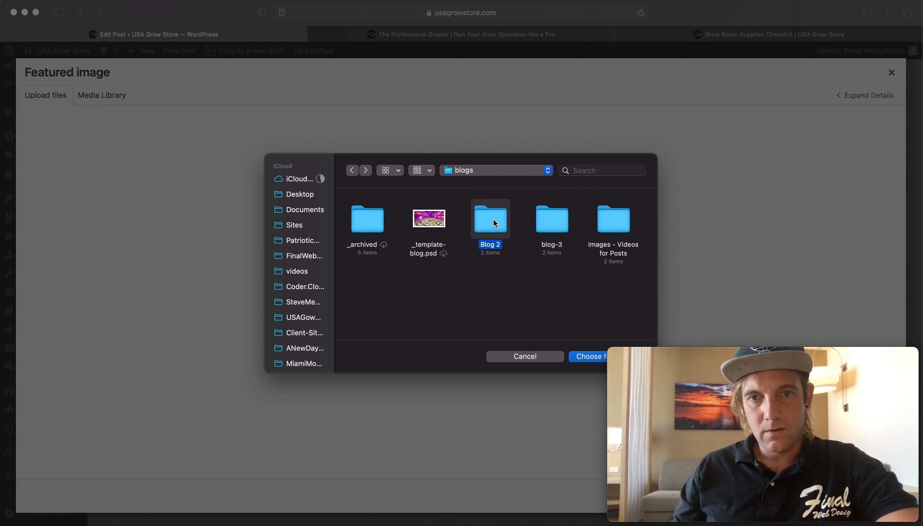
left_click(430, 218)
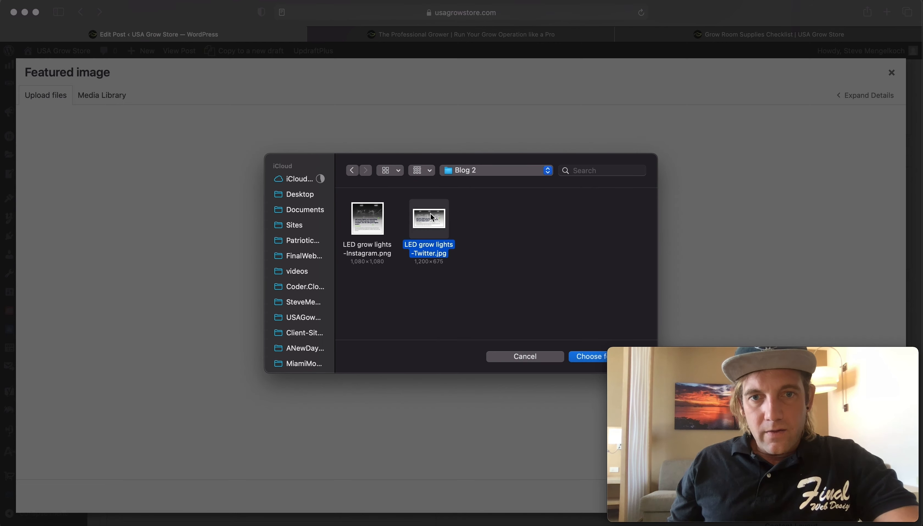
left_click(589, 357)
- Set the uploaded image's alt text and title to 'Do Growing LED Lights Work'
scroll(879, 176, "down", 1)
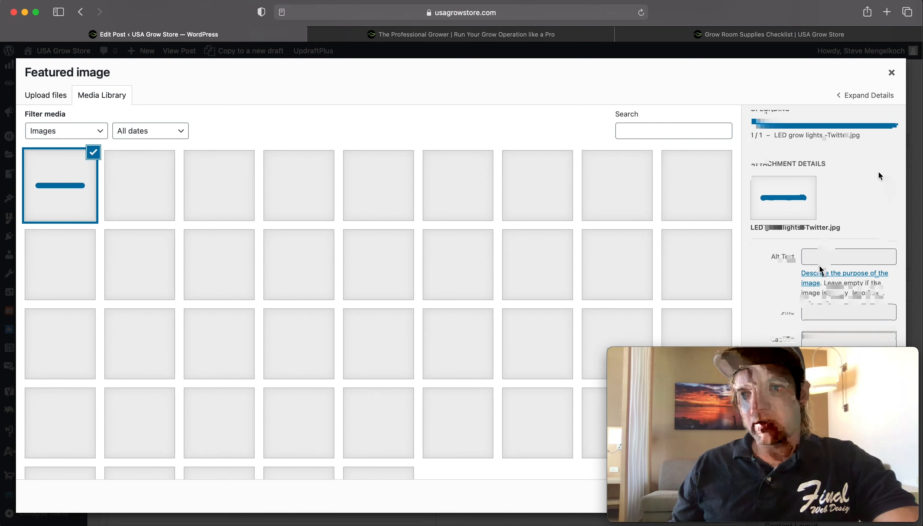
left_click(821, 258)
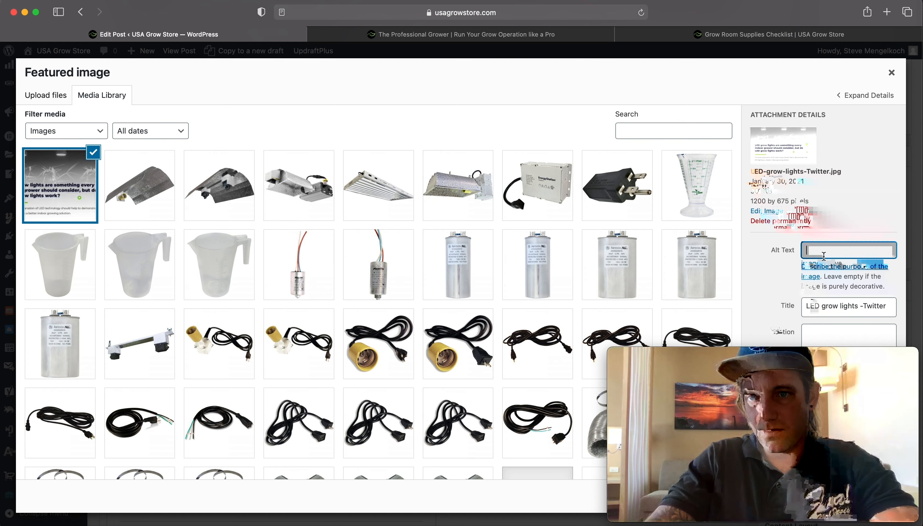
type("Do Growing Light")
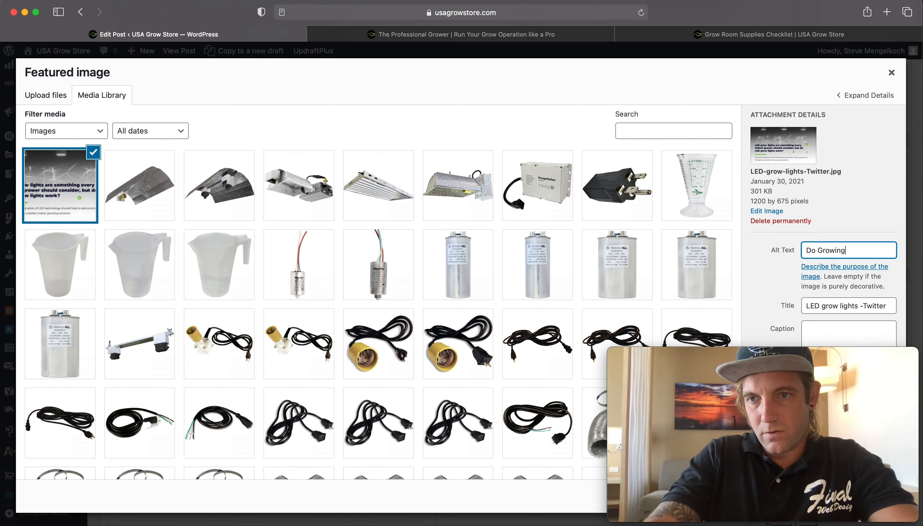
key("BackSpace")
key("BackSpace")
key("BackSpace")
key("BackSpace")
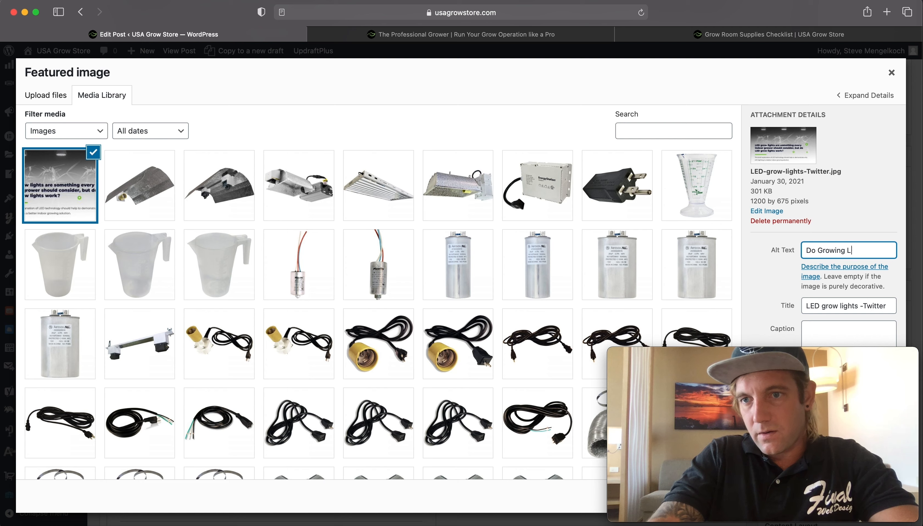
type("ED Lights Work")
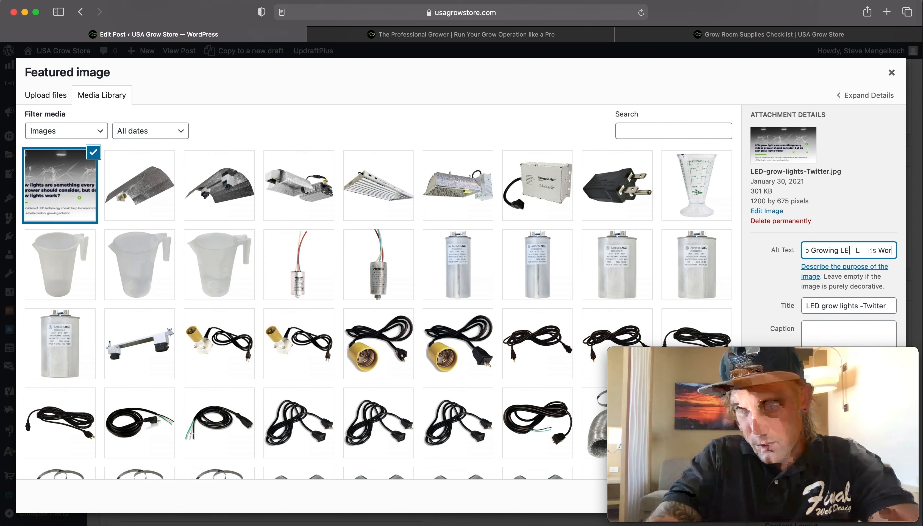
key("super+a")
key("super+c")
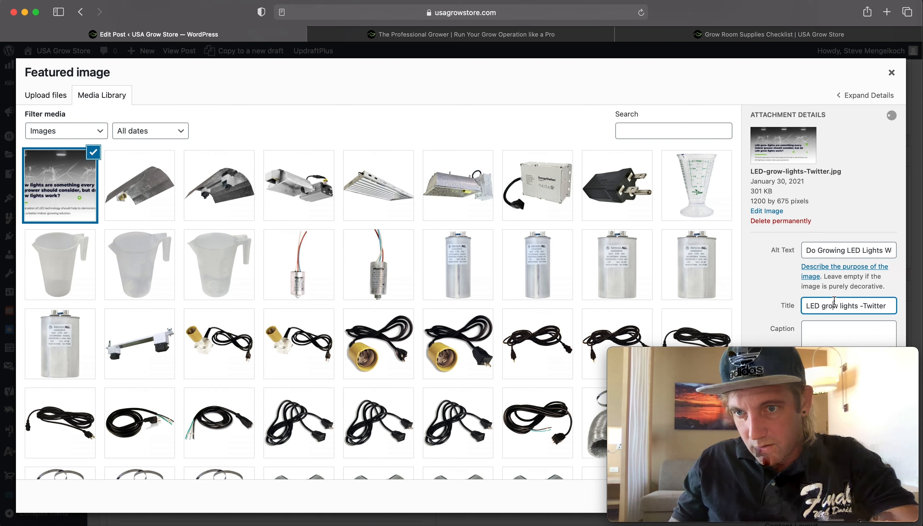
left_click(840, 305)
key("super+a")
key("super+v")
- Apply the selected image as the post's featured image
left_click_drag(848, 357, 644, 215)
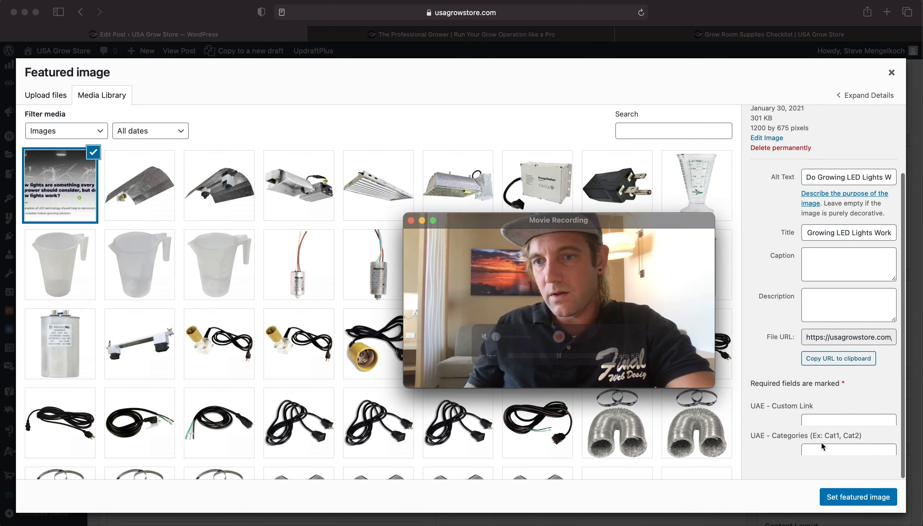
left_click(859, 504)
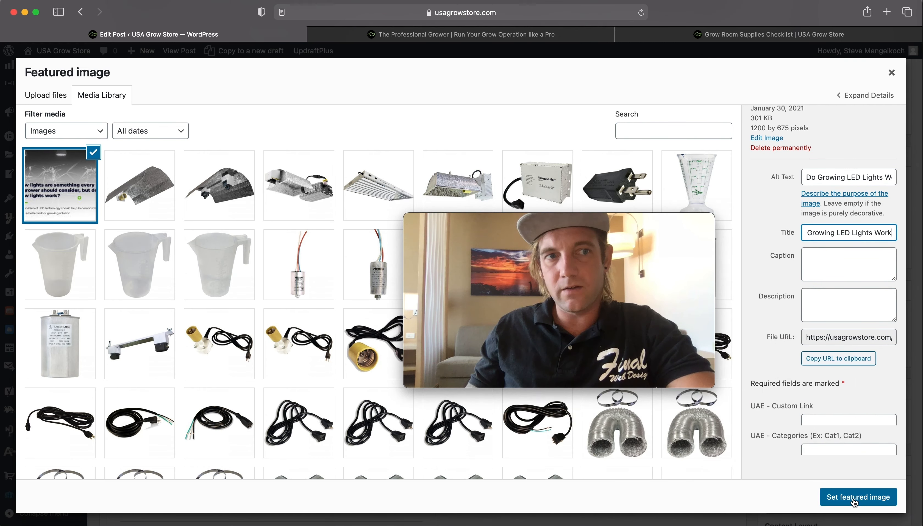
left_click_drag(620, 224, 813, 344)
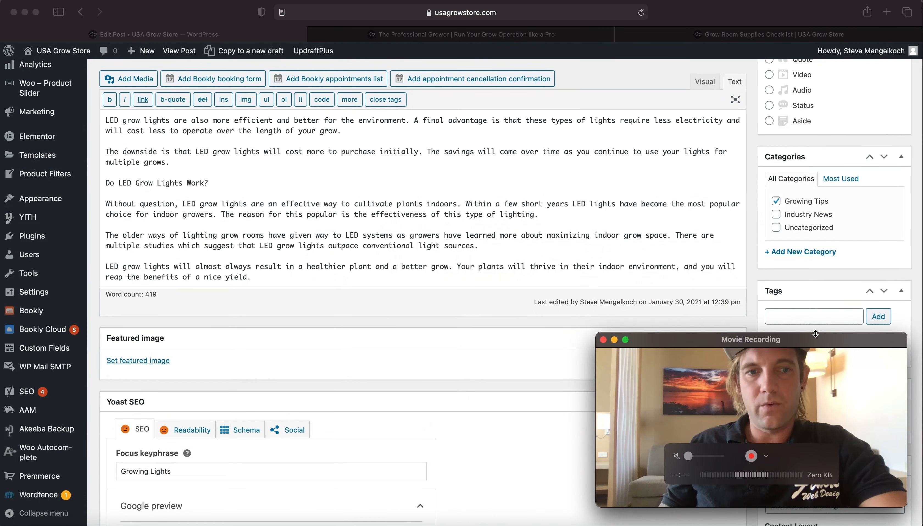
left_click(176, 347)
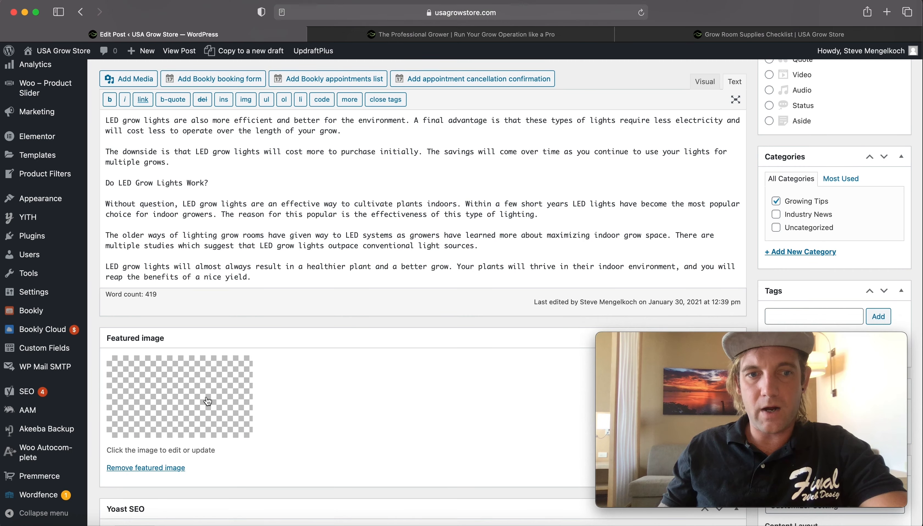
scroll(299, 395, "up", 15)
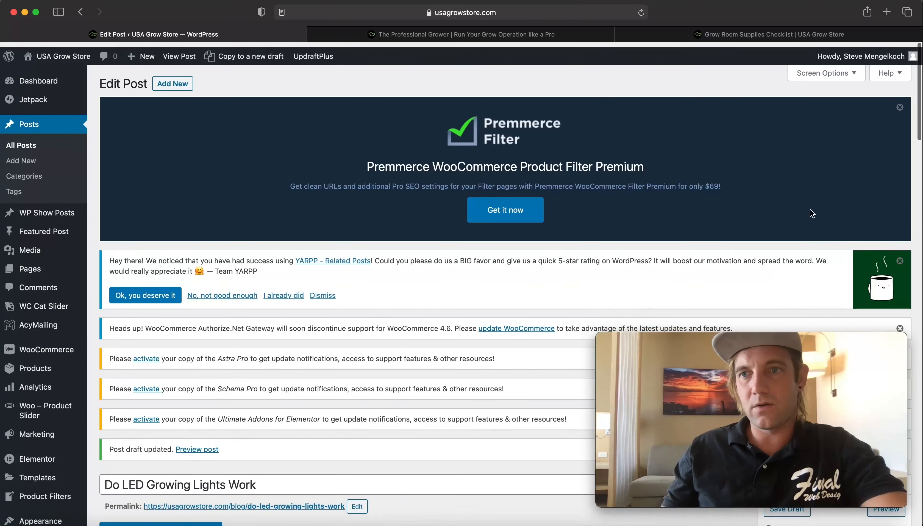
scroll(812, 214, "down", 10)
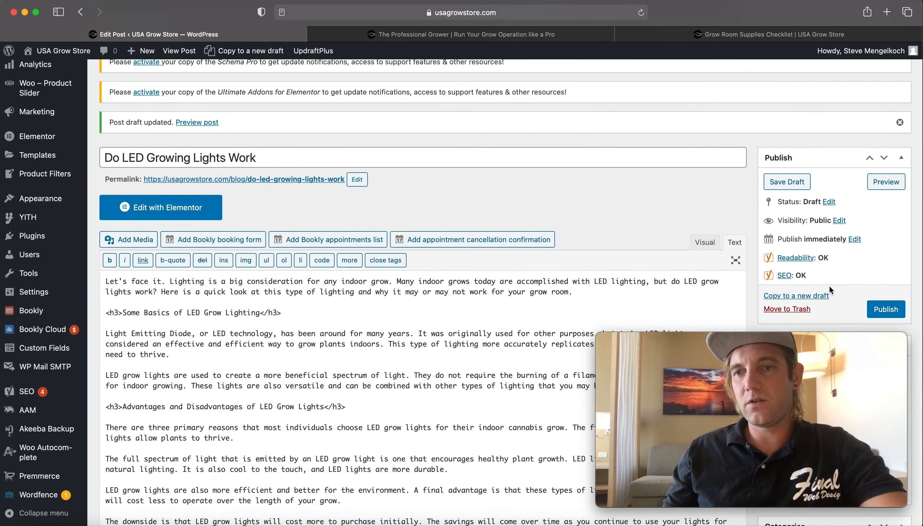
scroll(830, 287, "down", 5)
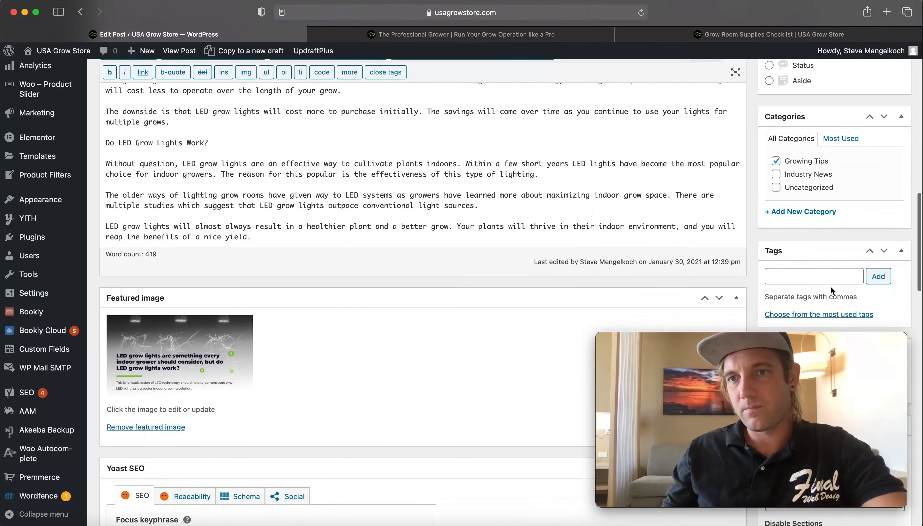
left_click(777, 176)
left_click(776, 163)
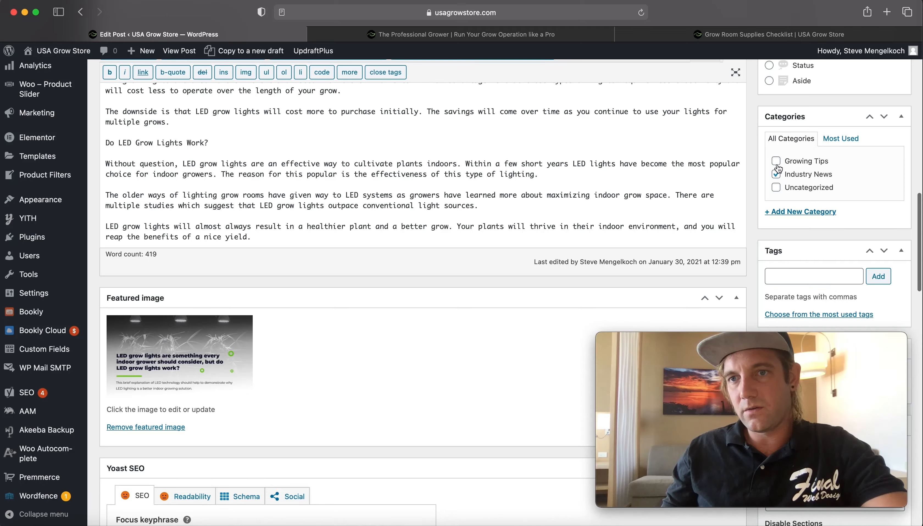
left_click(776, 163)
left_click(776, 174)
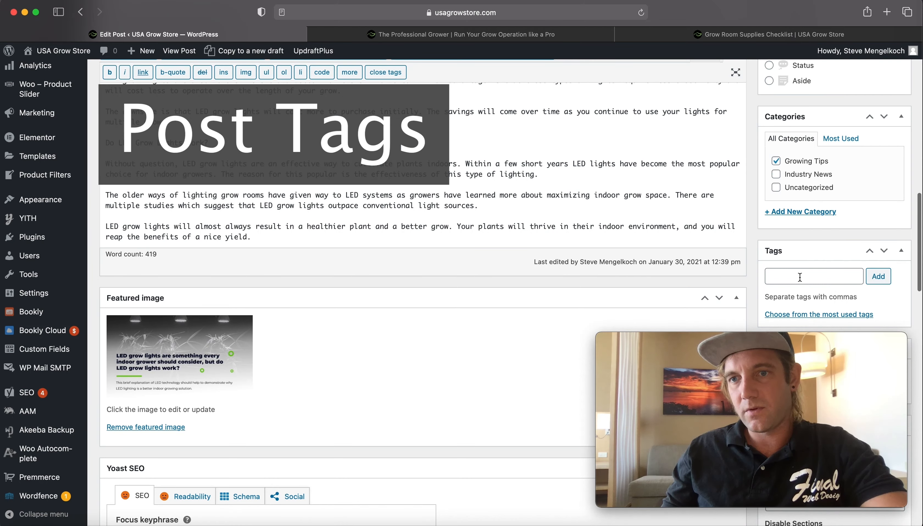
- Add the post tags Gardening, Growing, LED Lights and Grot Lights
left_click(800, 277)
type("Gardening")
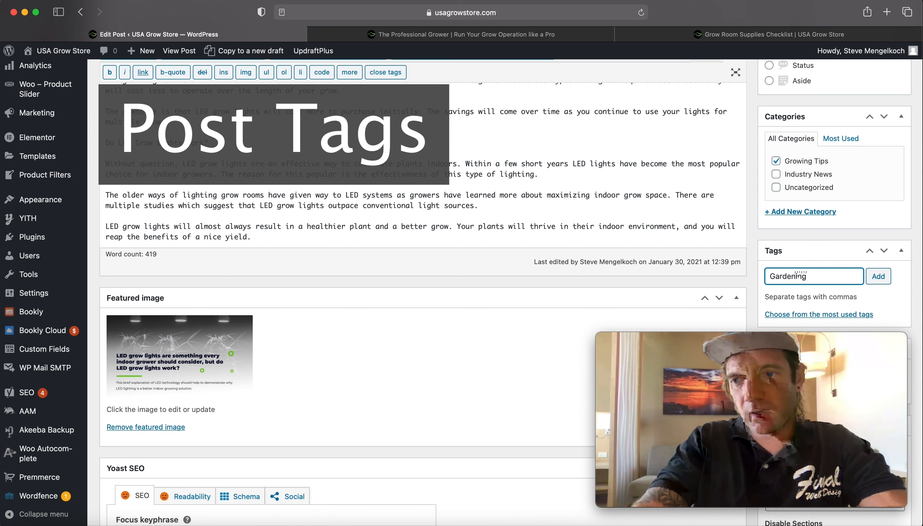
key("Return")
type("Growing")
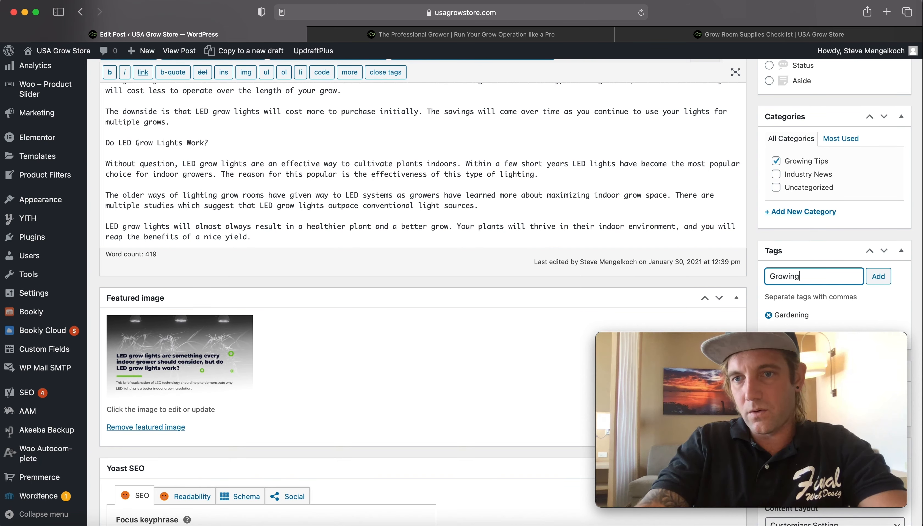
key("Return")
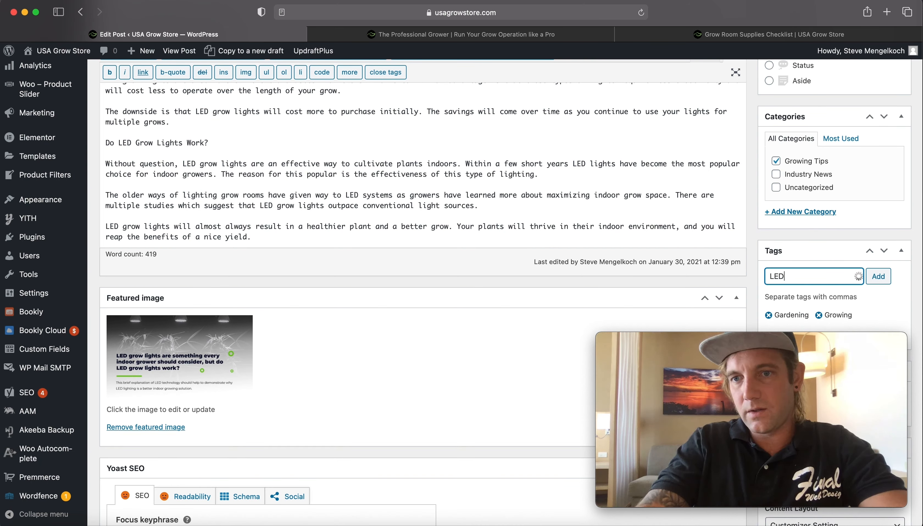
type("LED Lights")
key("Return")
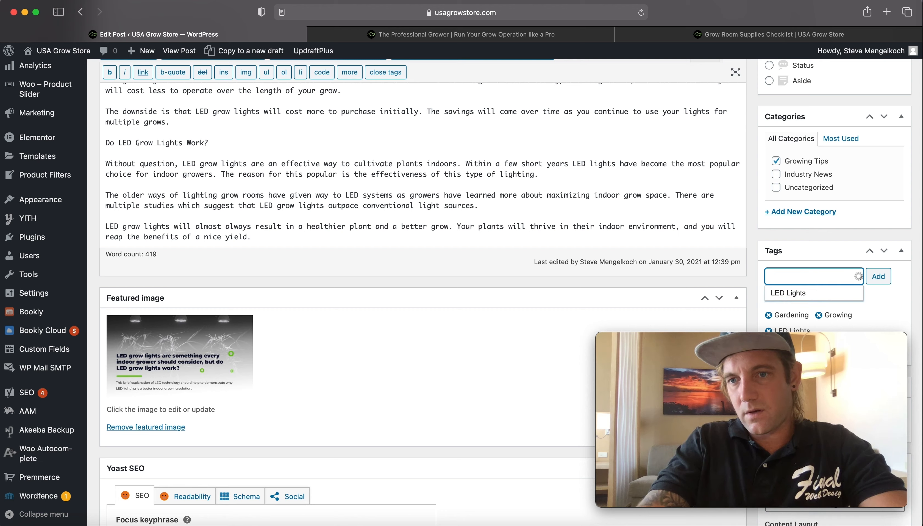
type("Grot Lights")
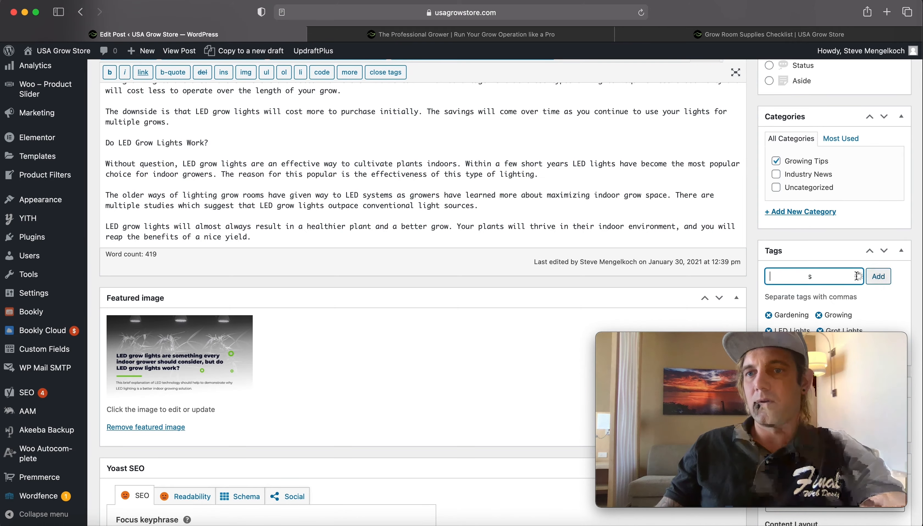
left_click(878, 276)
- Publish the post
scroll(786, 275, "down", 8)
scroll(786, 277, "down", 3)
scroll(792, 273, "up", 20)
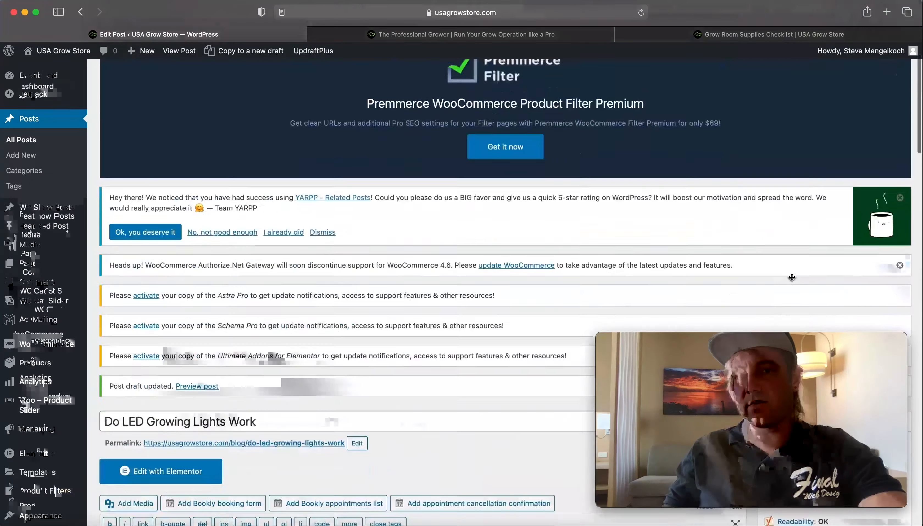
scroll(802, 267, "down", 4)
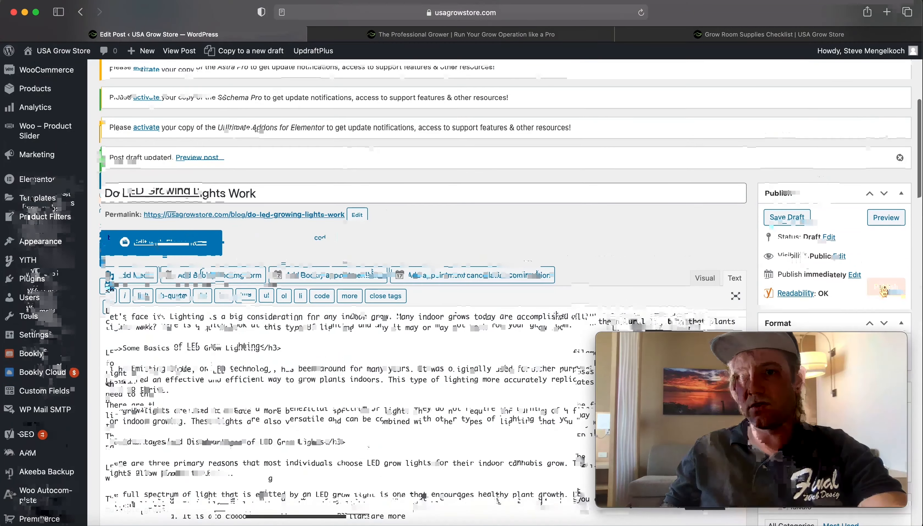
left_click(882, 287)
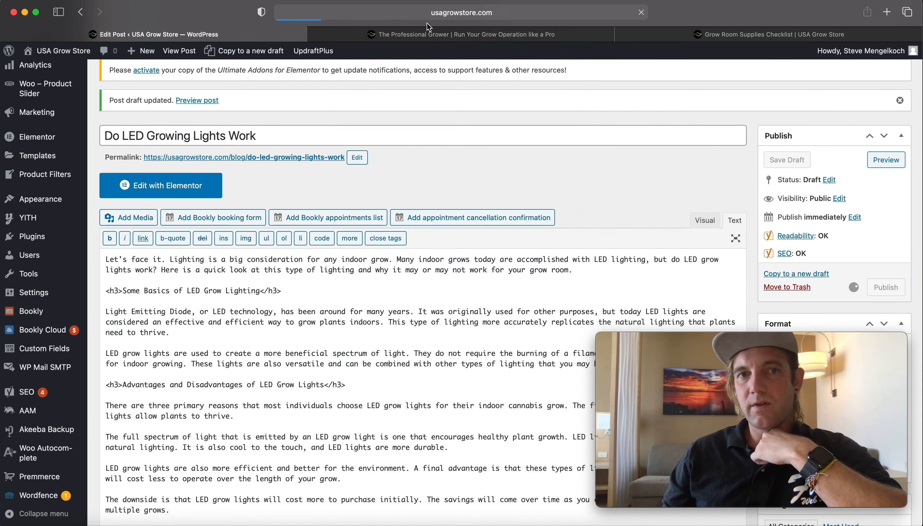
- Check the store's blog page listing, then go back to the post editor
left_click(419, 35)
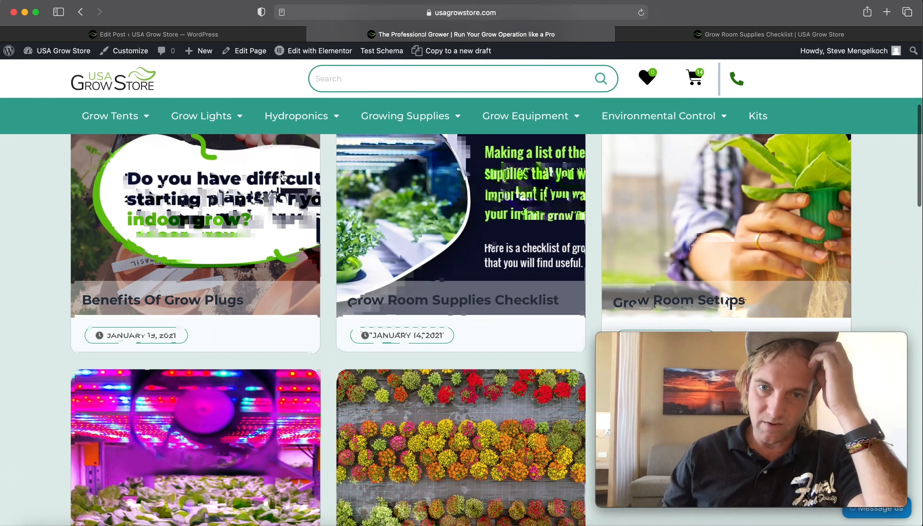
scroll(253, 230, "down", 6)
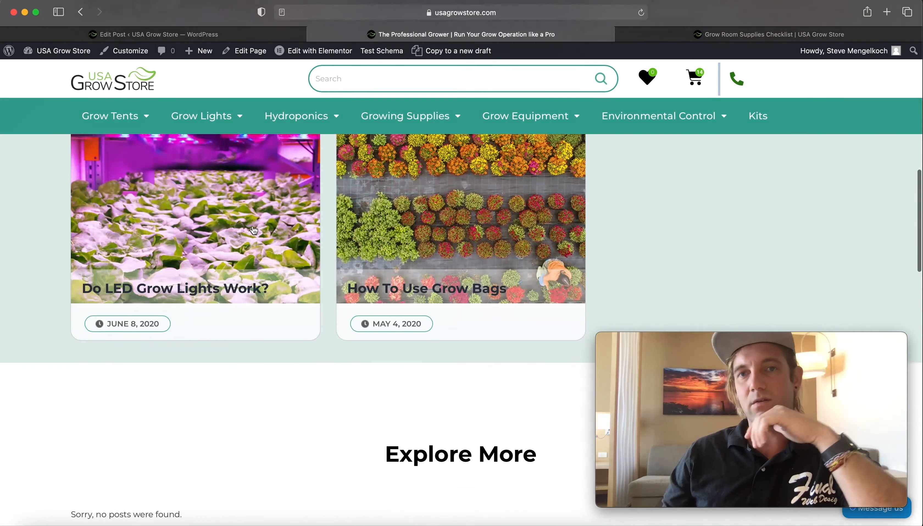
scroll(253, 230, "up", 4)
left_click(254, 34)
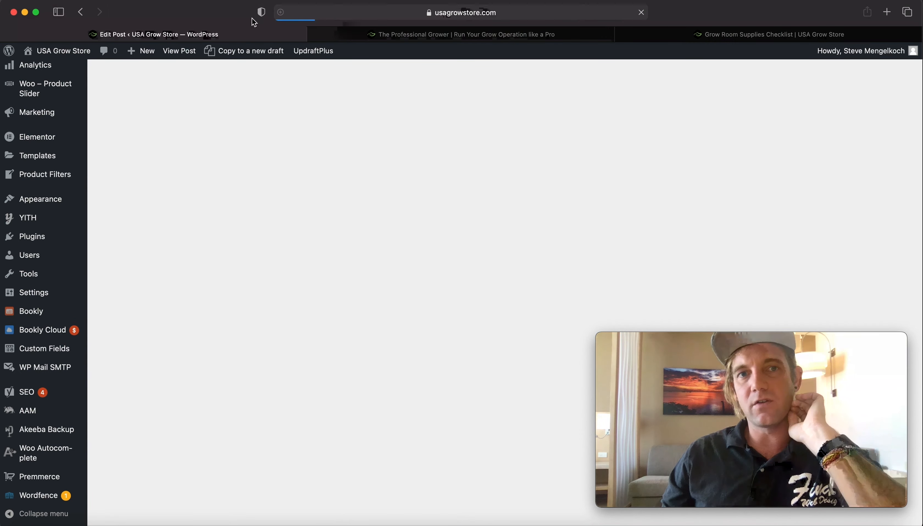
scroll(267, 224, "down", 9)
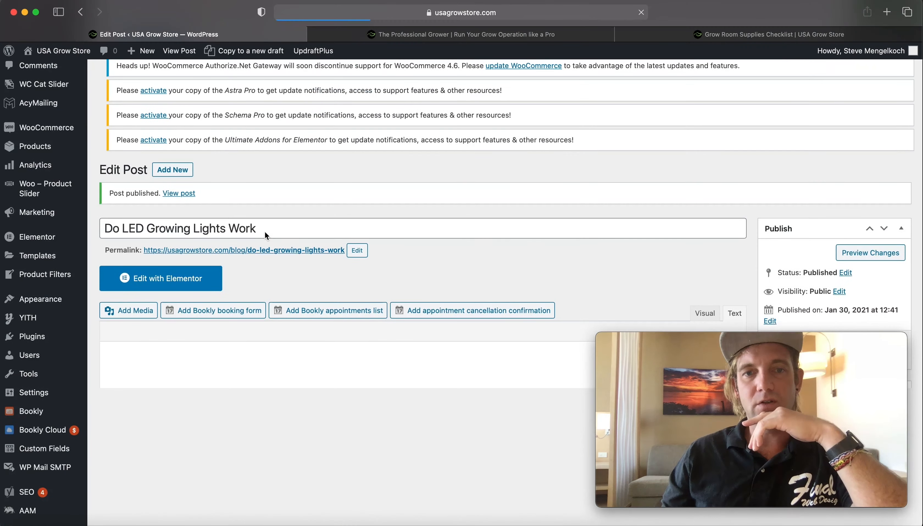
- Open the All Posts list and review the new post's entry with its category and tags
scroll(191, 184, "up", 8)
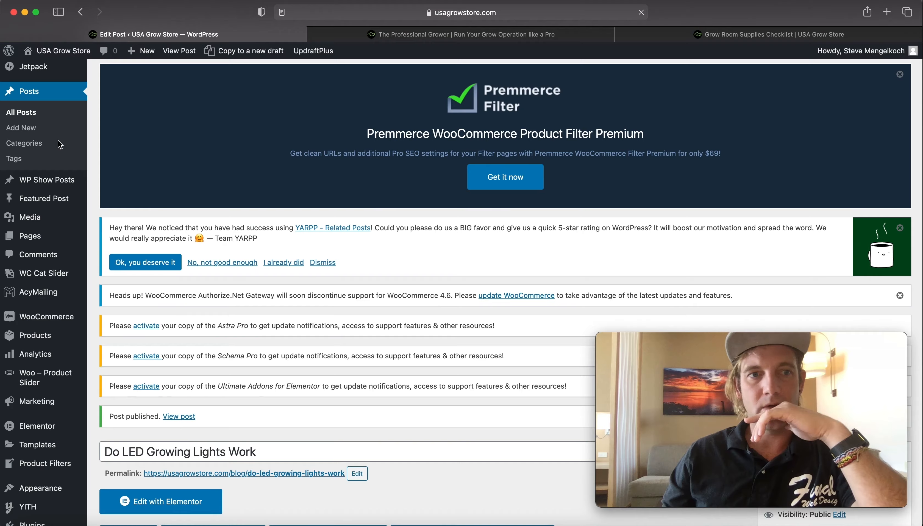
left_click(23, 115)
scroll(337, 225, "down", 17)
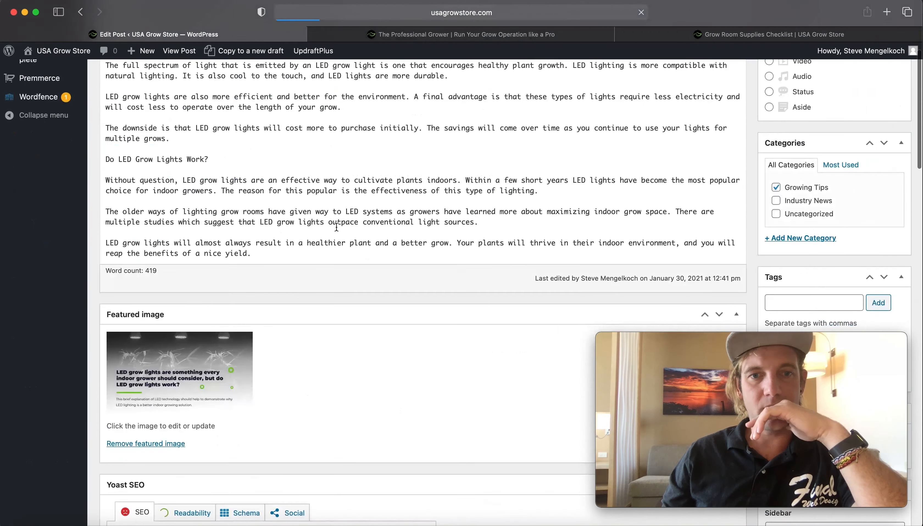
scroll(337, 227, "up", 2)
scroll(340, 216, "down", 1)
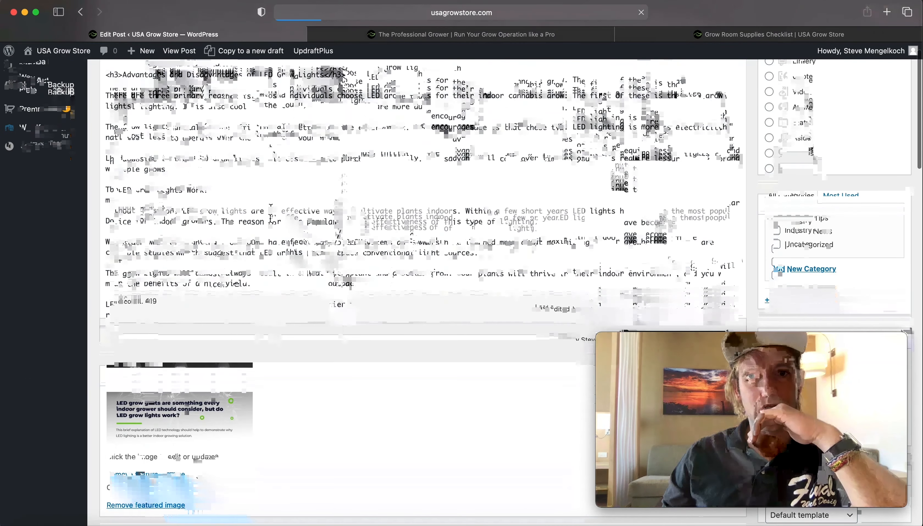
scroll(385, 168, "up", 5)
left_click(542, 35)
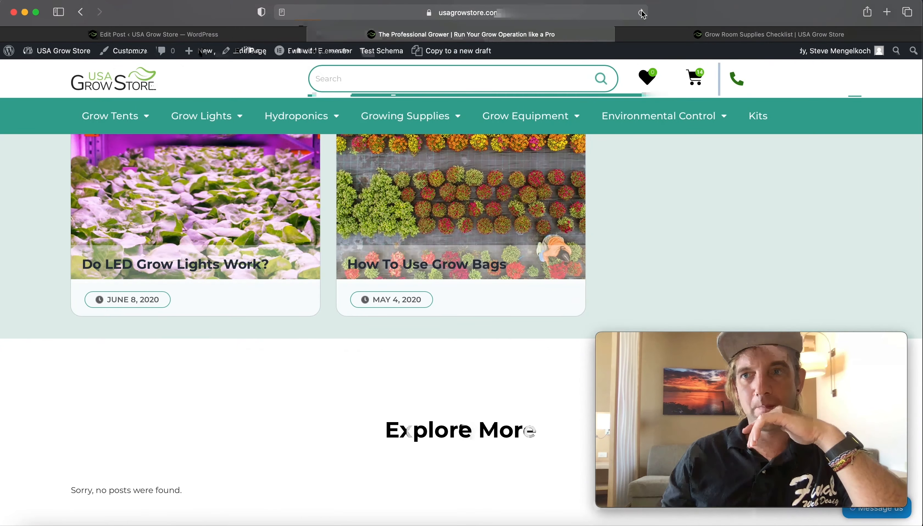
left_click(154, 34)
scroll(124, 130, "up", 12)
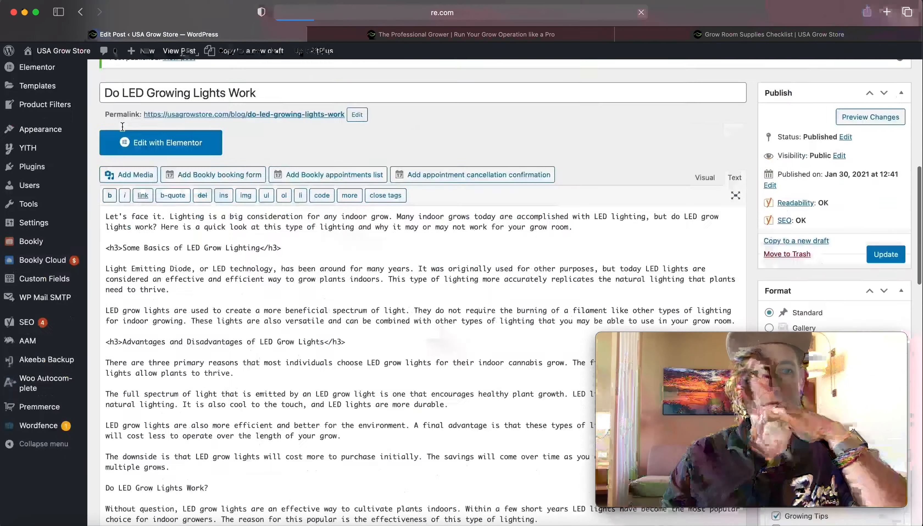
scroll(212, 178, "down", 9)
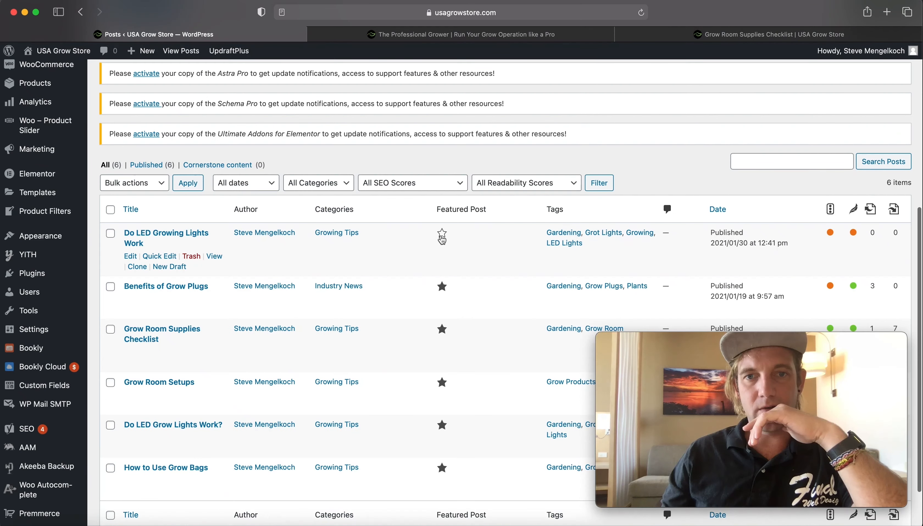
left_click(442, 237)
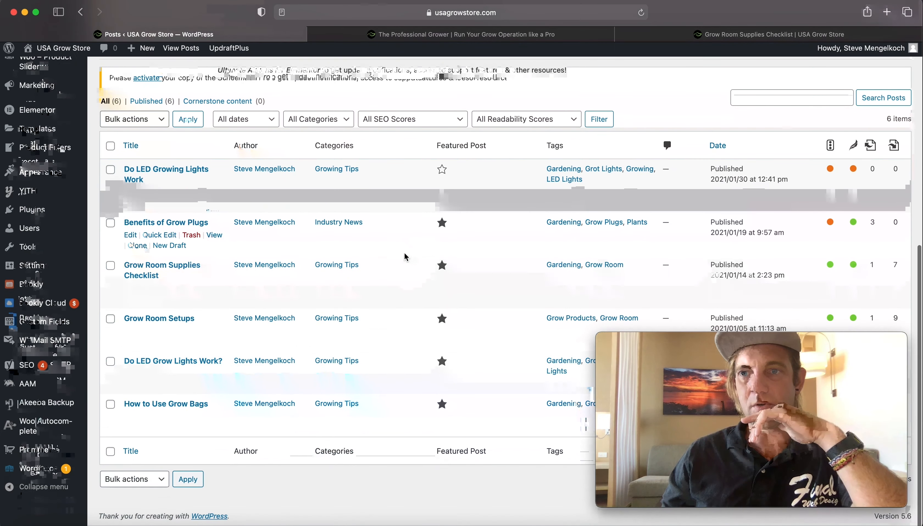
scroll(455, 220, "down", 1)
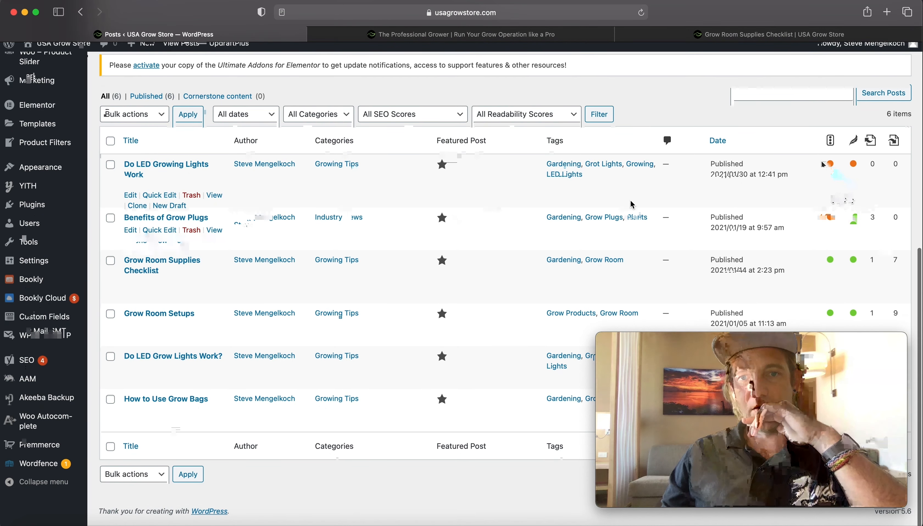
- Open the 'Do LED Growing Lights Work' post from the store's blog page and read through it
left_click(461, 34)
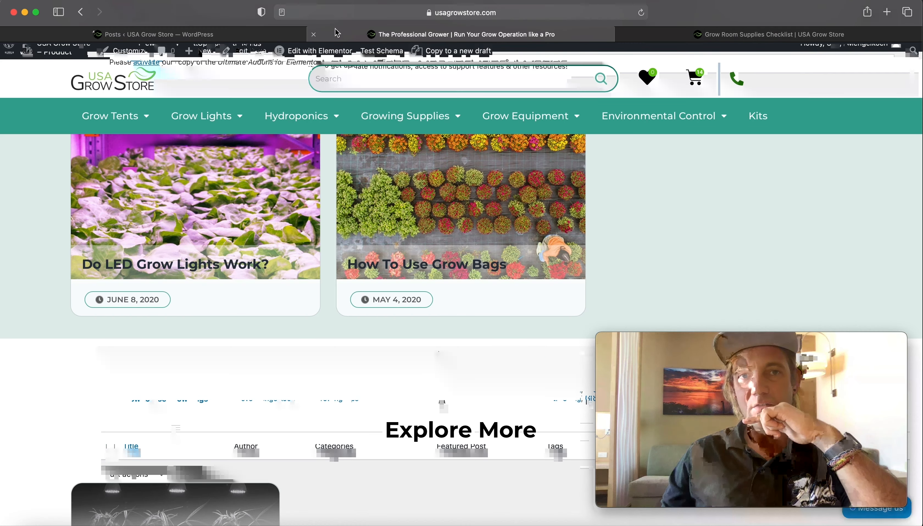
scroll(328, 196, "down", 5)
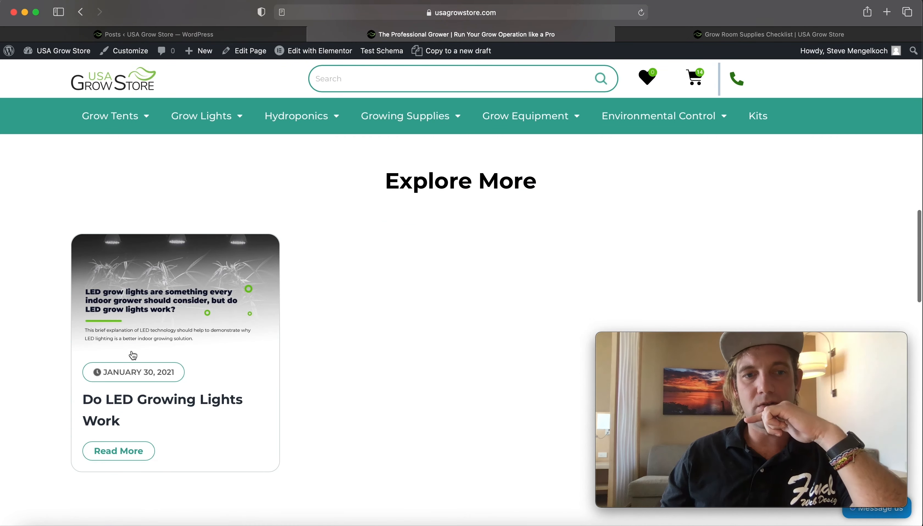
left_click(162, 407)
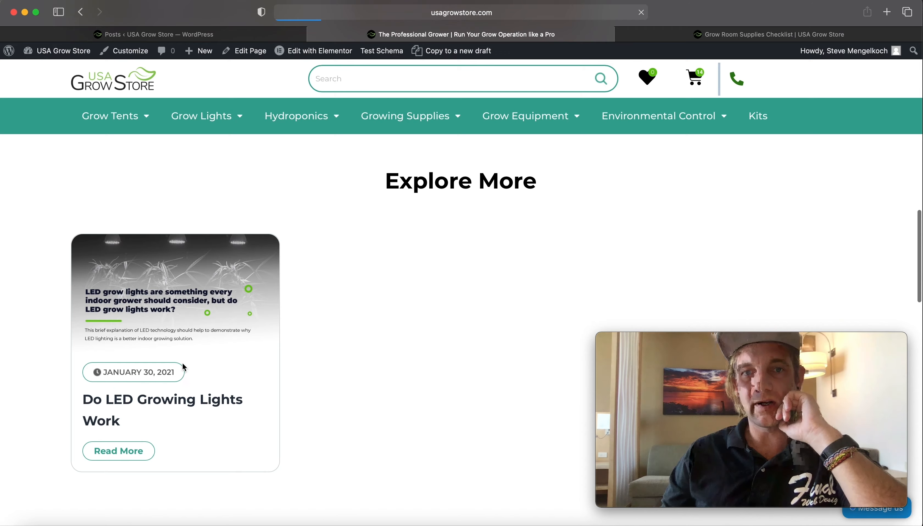
scroll(185, 367, "up", 18)
scroll(187, 366, "down", 13)
scroll(197, 182, "up", 5)
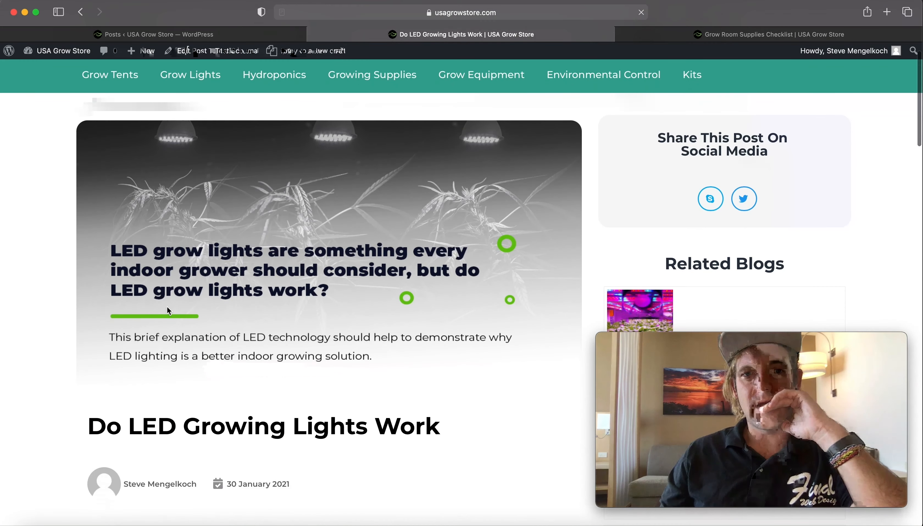
scroll(39, 265, "down", 6)
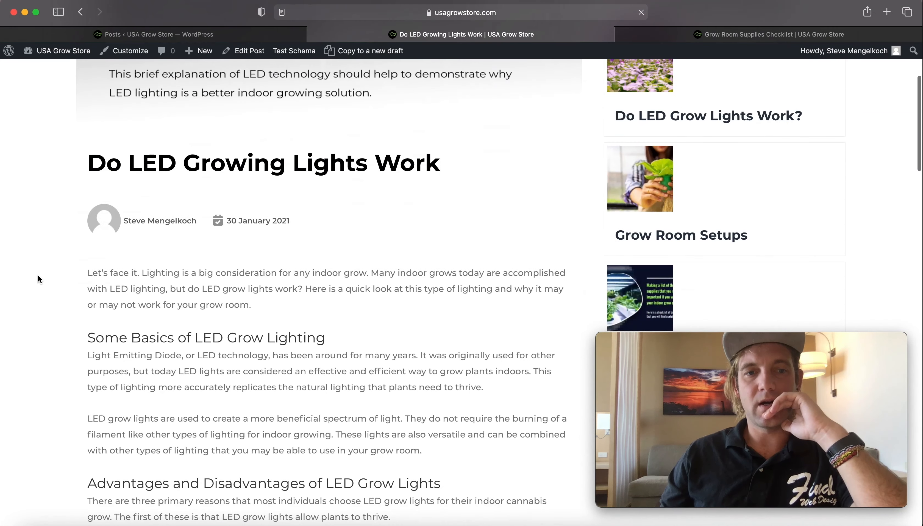
scroll(278, 343, "down", 2)
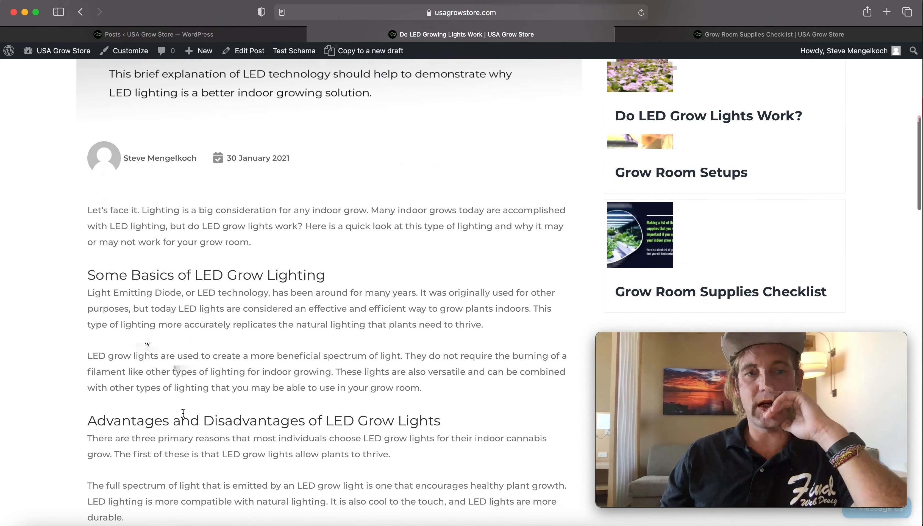
scroll(177, 333, "down", 11)
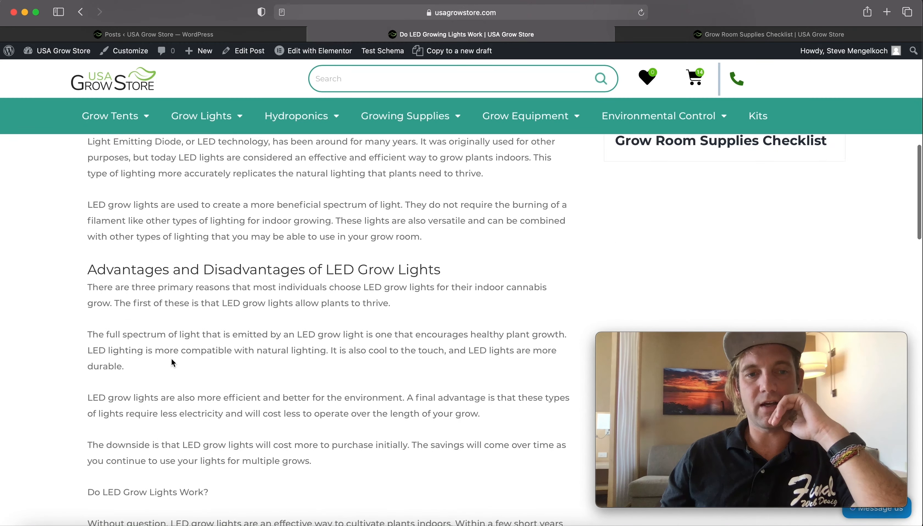
scroll(174, 334, "up", 4)
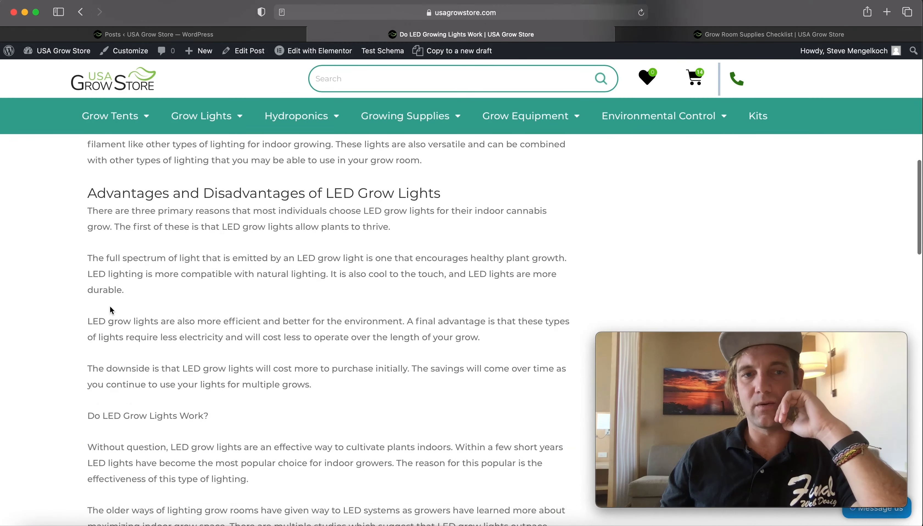
scroll(132, 301, "up", 13)
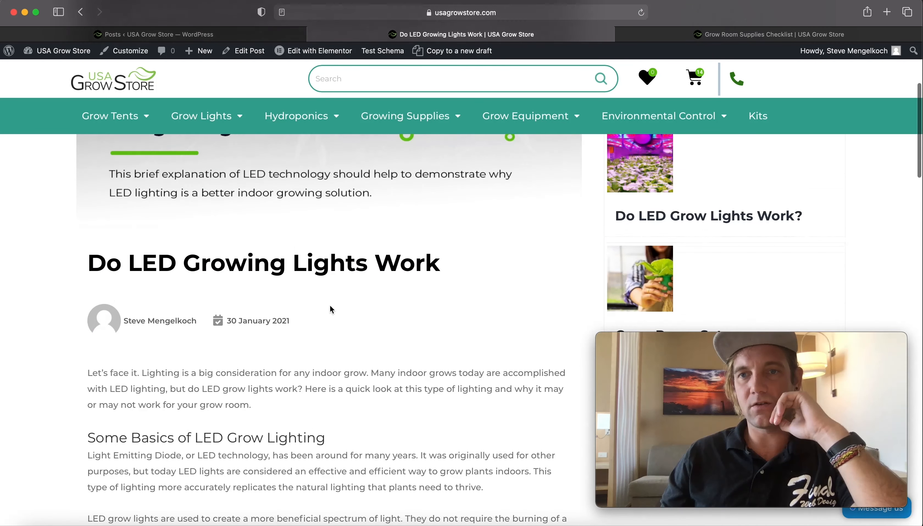
scroll(361, 300, "up", 2)
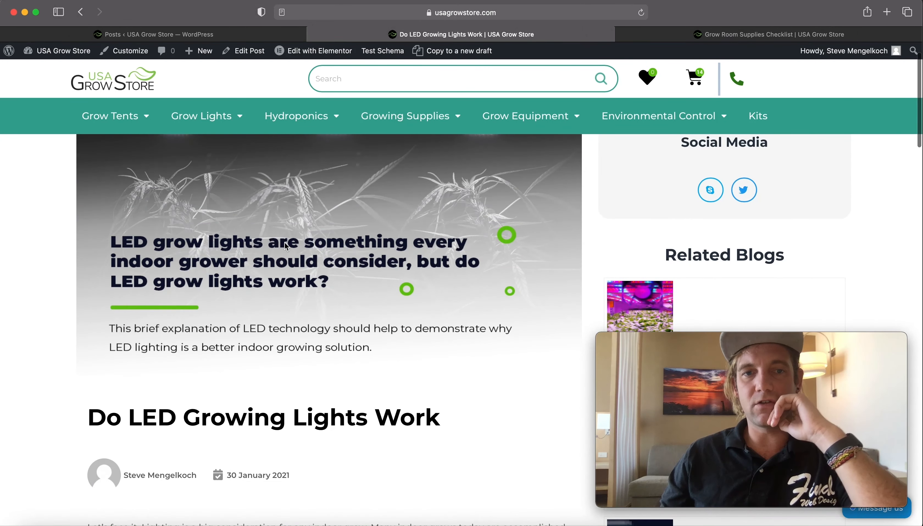
scroll(288, 252, "up", 2)
scroll(288, 267, "down", 7)
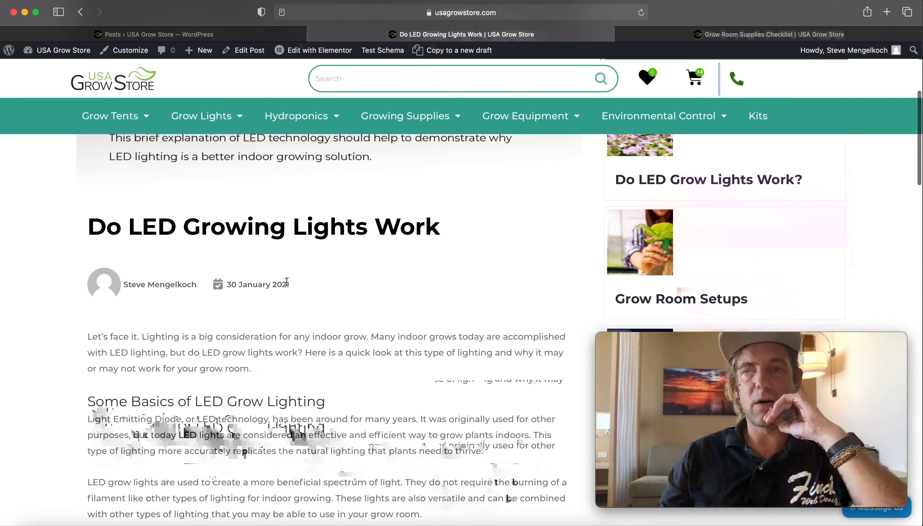
scroll(286, 282, "down", 20)
scroll(299, 276, "up", 20)
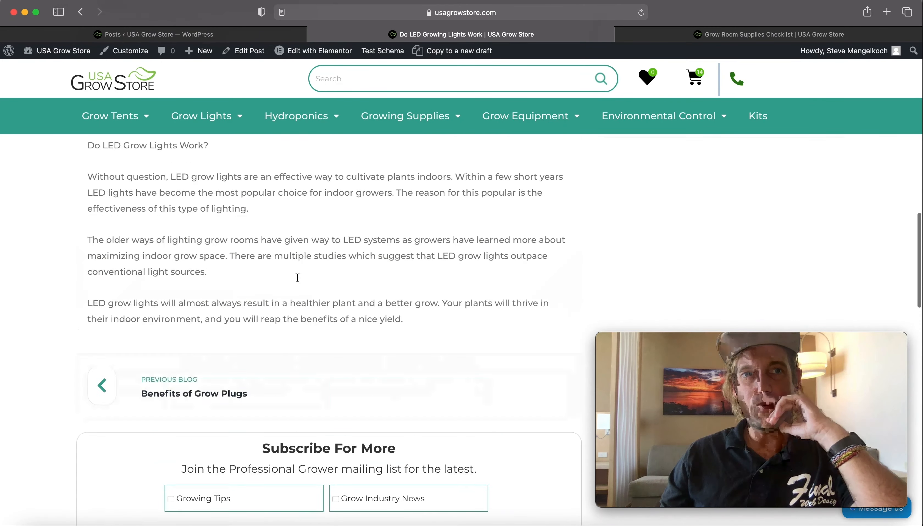
- Reopen the post in the editor and search the page for "grow lights"
left_click(481, 11)
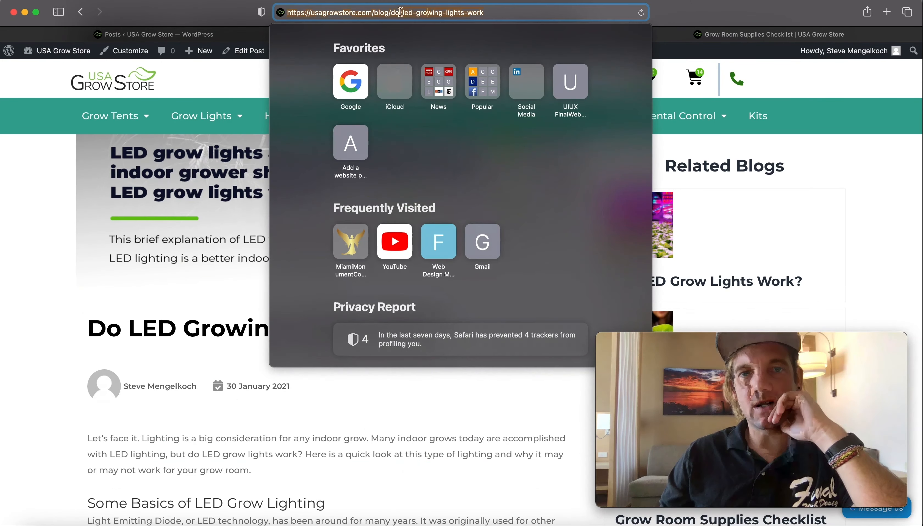
left_click(221, 17)
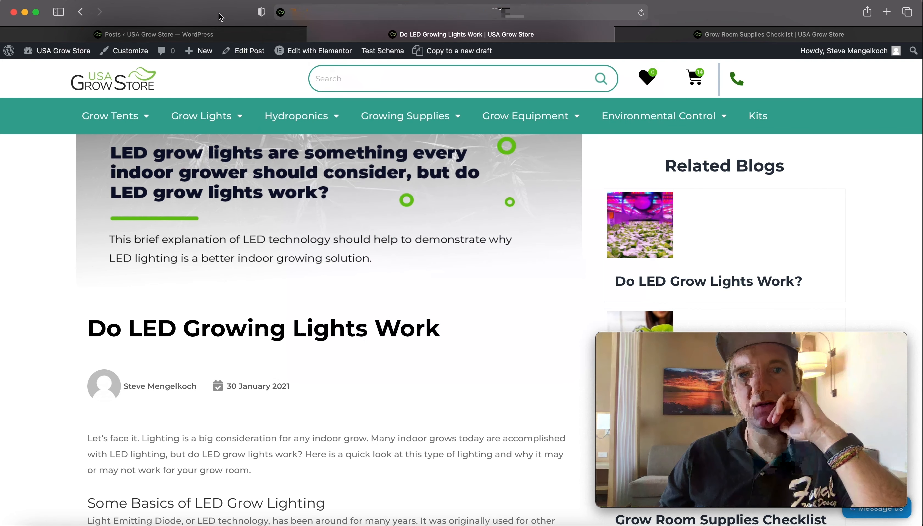
left_click(206, 37)
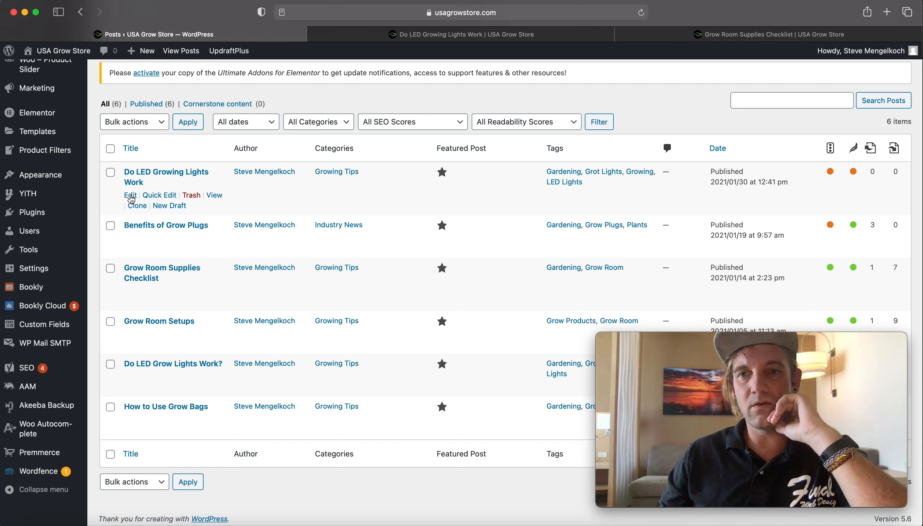
left_click(130, 197)
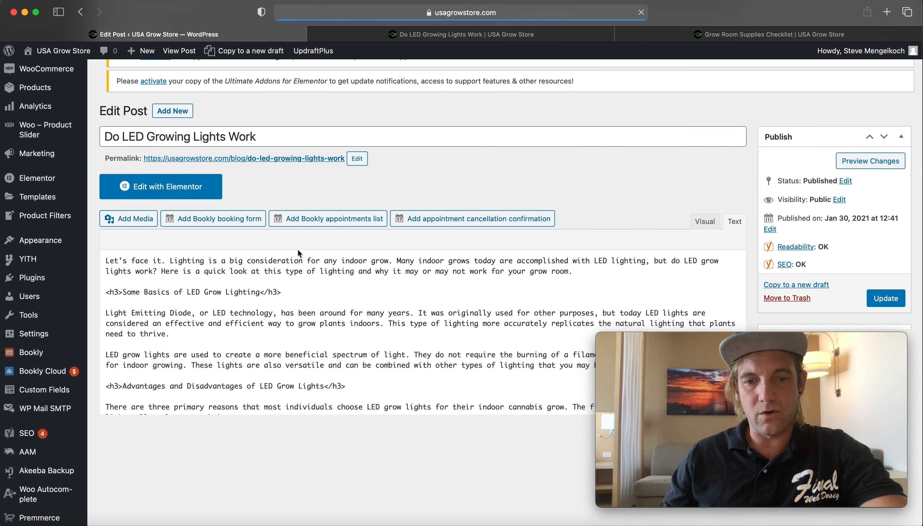
scroll(336, 296, "down", 10)
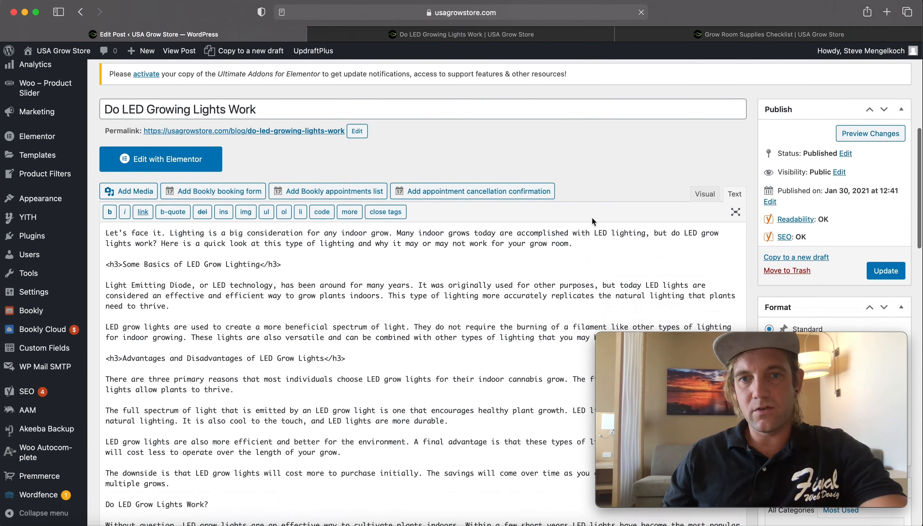
key("super+f")
type("gr")
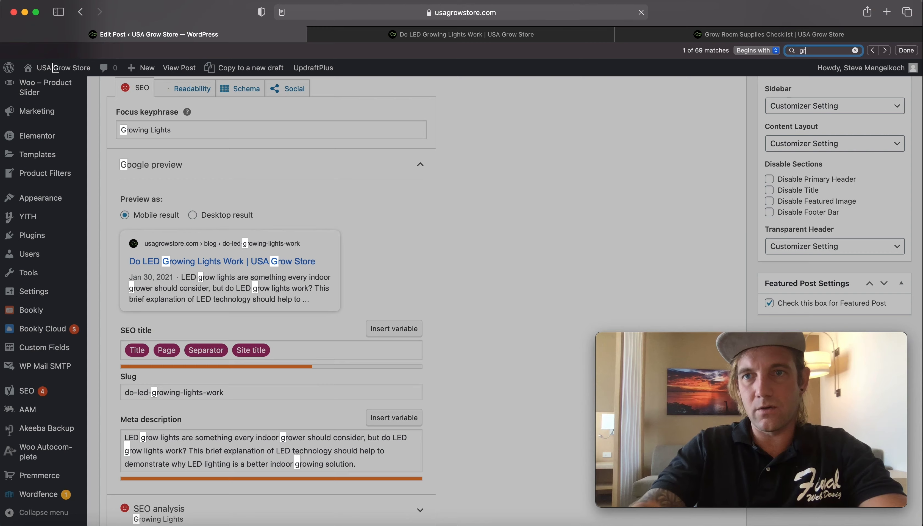
type("ow lights")
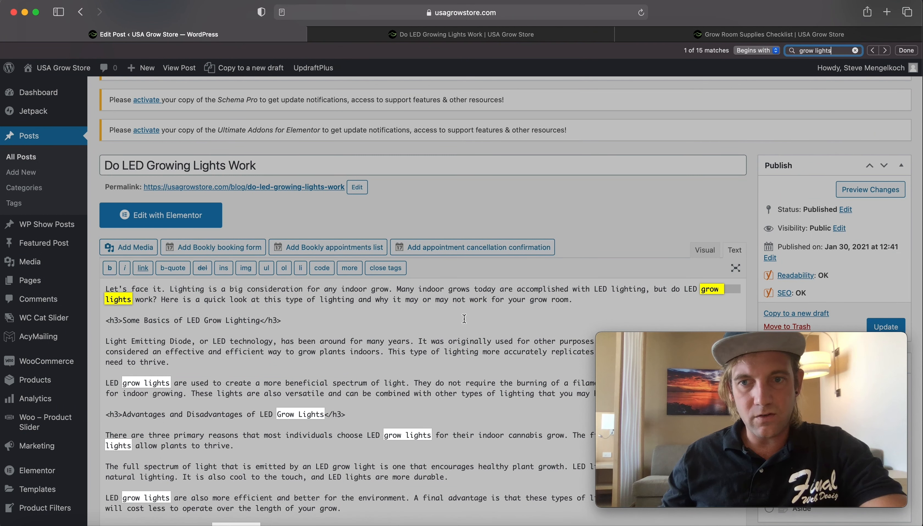
- Wrap the first "LED grow lights" in the intro paragraph in strong tags
left_click(680, 295)
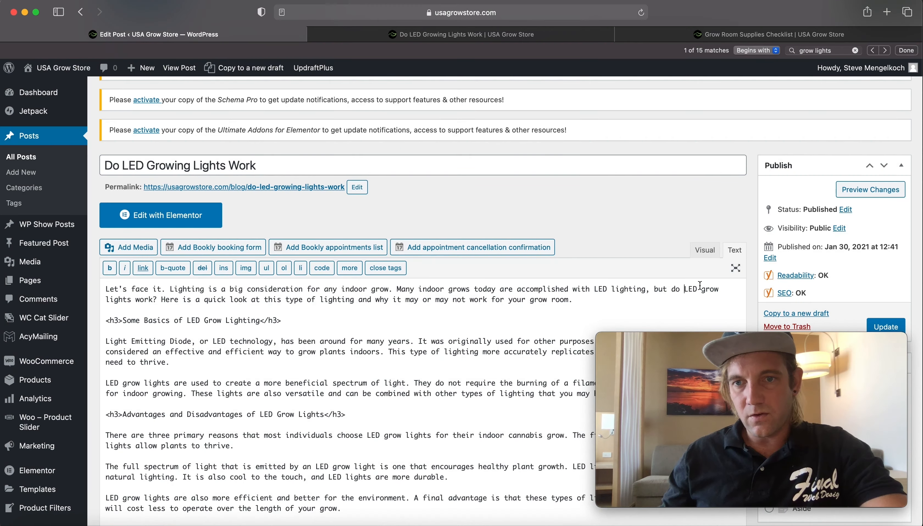
type("<strong")
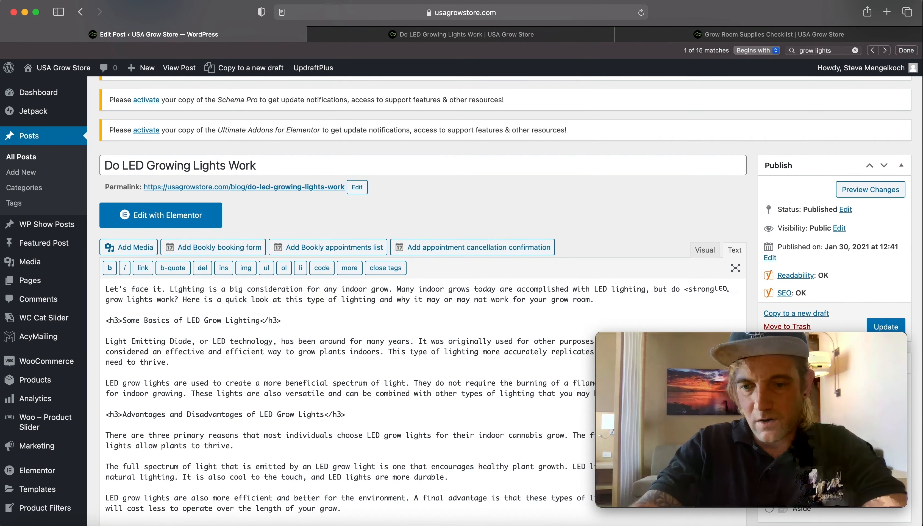
left_click_drag(718, 290, 655, 283)
key("super+c")
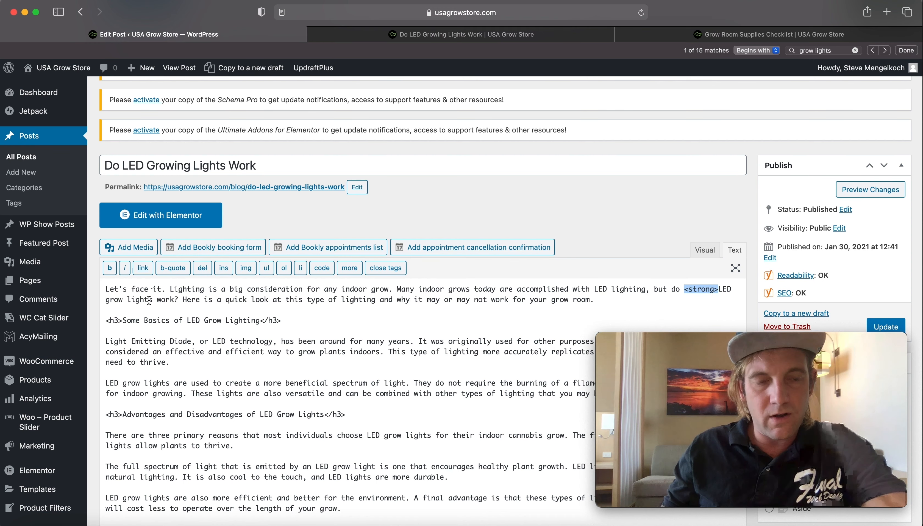
left_click(149, 300)
key("super+v")
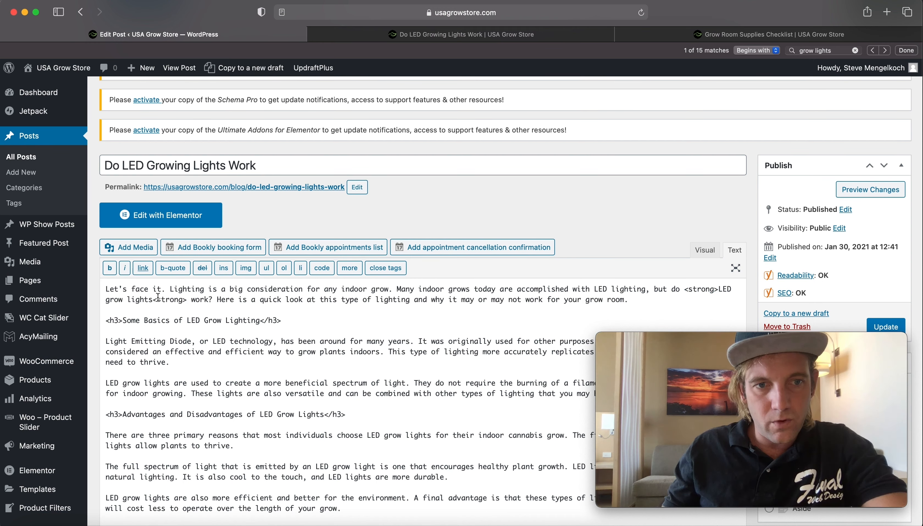
type("/")
- Wrap "LED grow lights" at the start of the second paragraph in strong tags
scroll(213, 297, "down", 5)
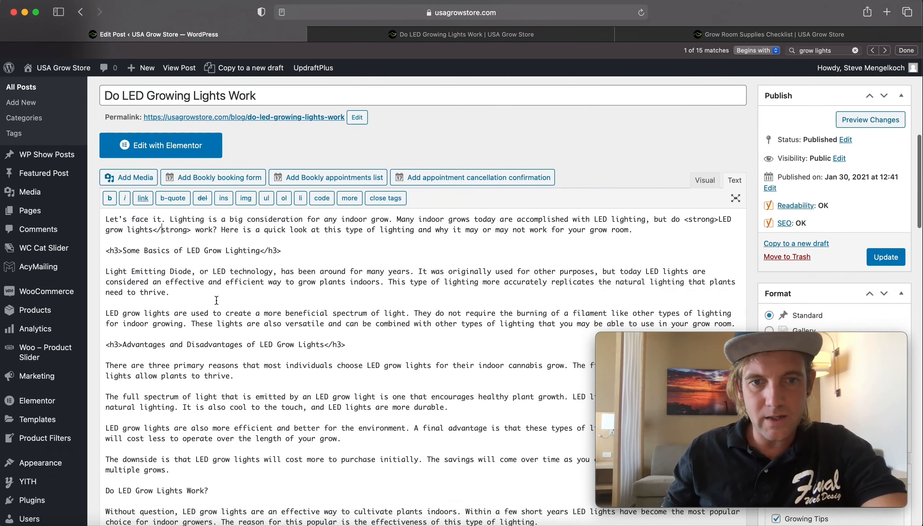
scroll(270, 284, "down", 1)
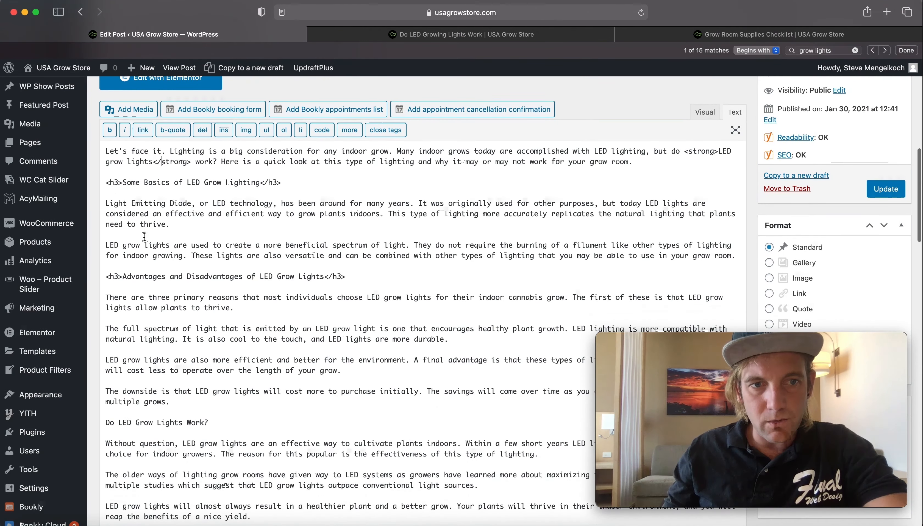
left_click(110, 246)
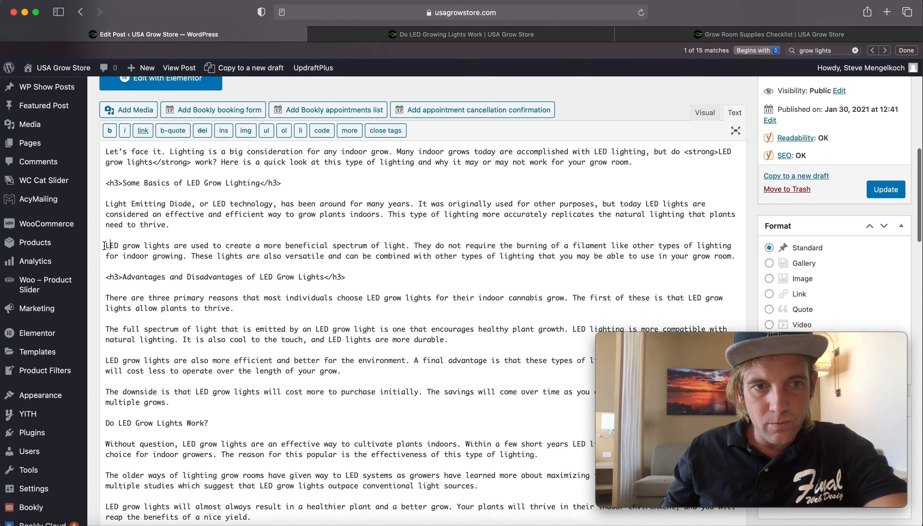
type("<strong>")
left_click(204, 245)
type("</strong>")
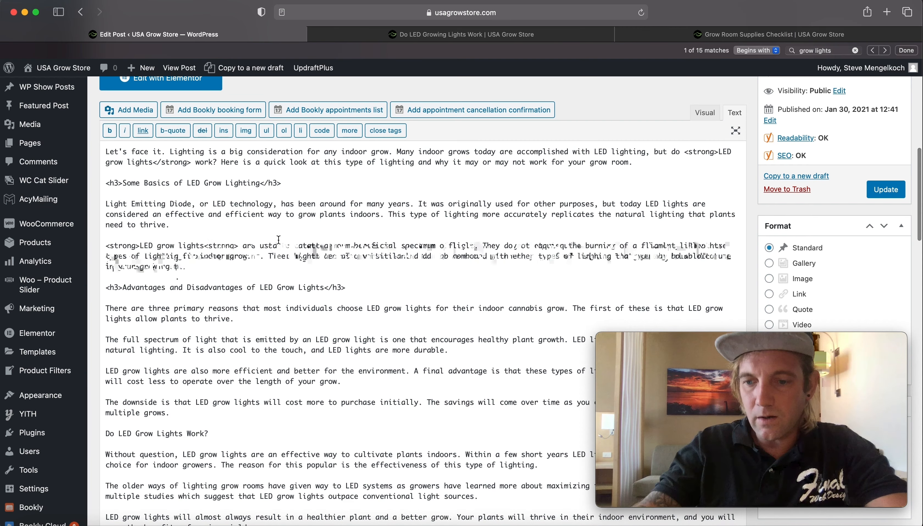
- Make the line "Do LED Grow Lights Work?" an h3 heading
scroll(278, 240, "down", 5)
scroll(256, 285, "up", 1)
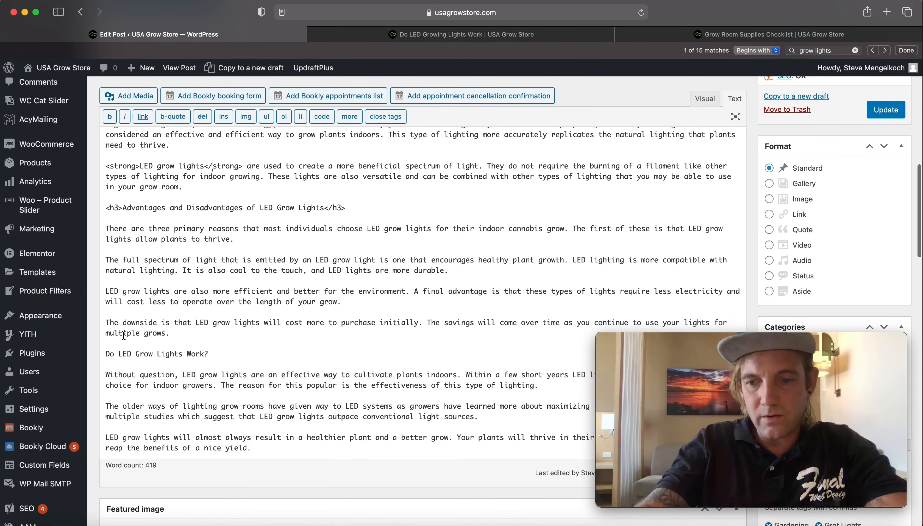
left_click(106, 353)
type("<h3>")
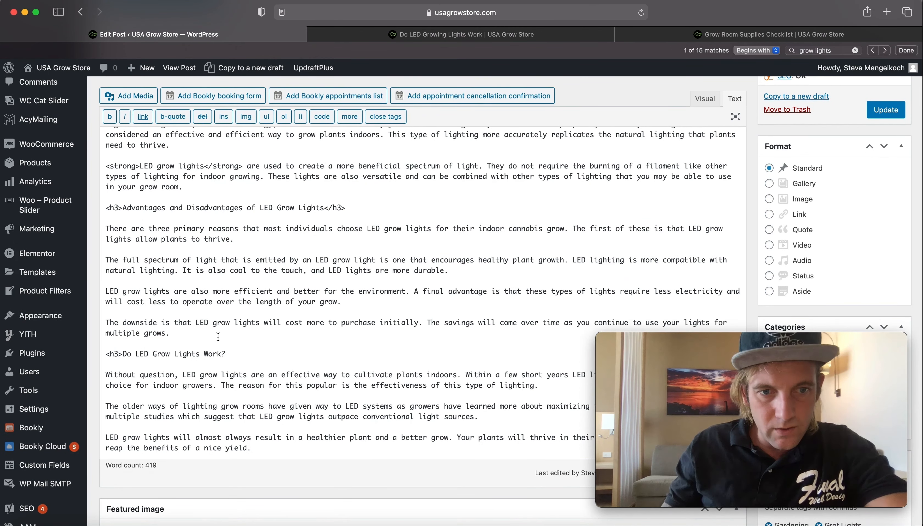
left_click(233, 354)
type("</h3>")
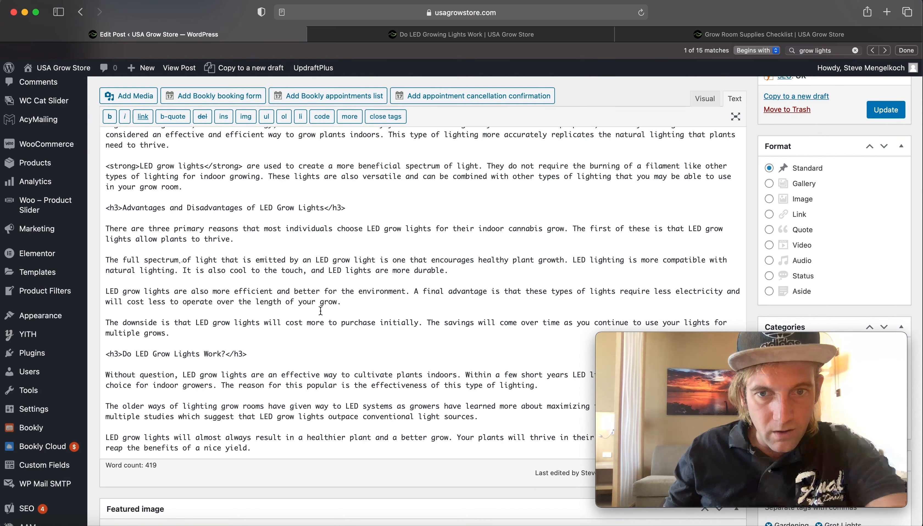
- Wrap "LED grow lights" in the sentence "The first of these is that…" in strong tags
left_click(690, 227)
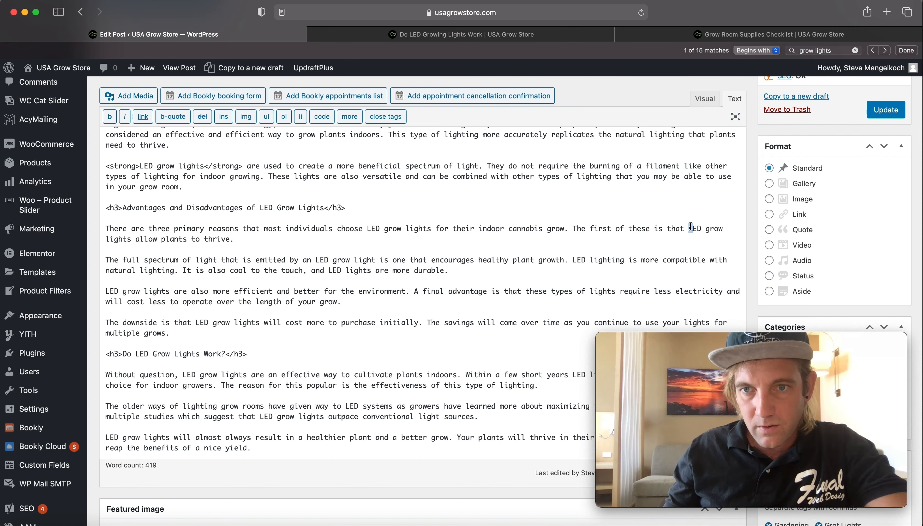
type("<strong>")
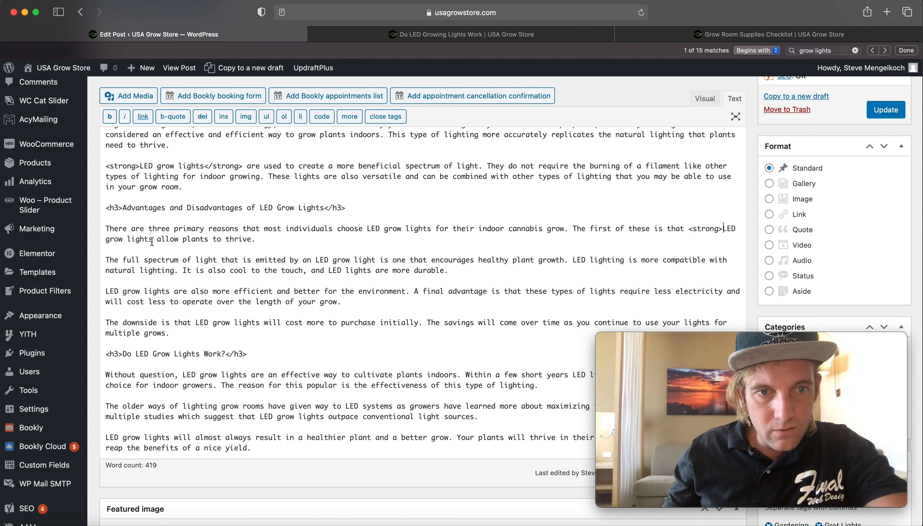
key("super+v")
type("/")
- Wrap "LED lights" in the sentence "Within a few short years…" in strong tags
scroll(375, 310, "down", 3)
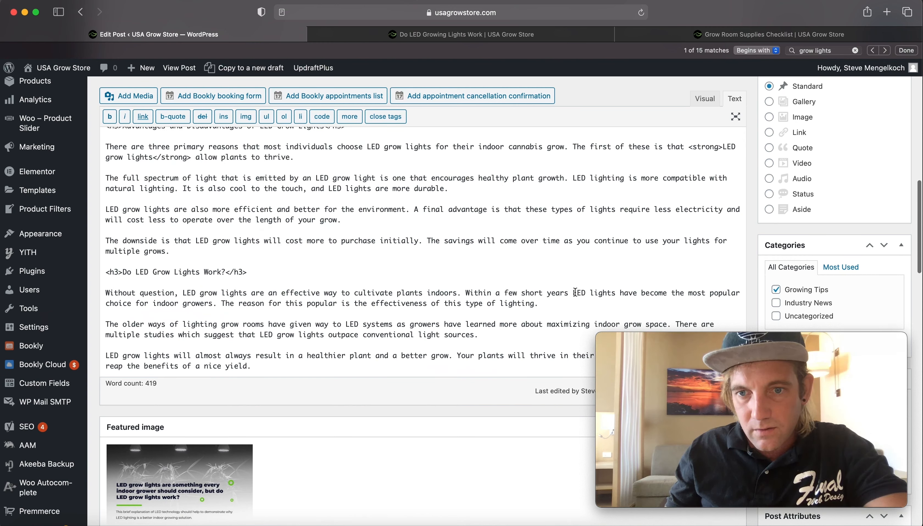
key("super+v")
key("super+v")
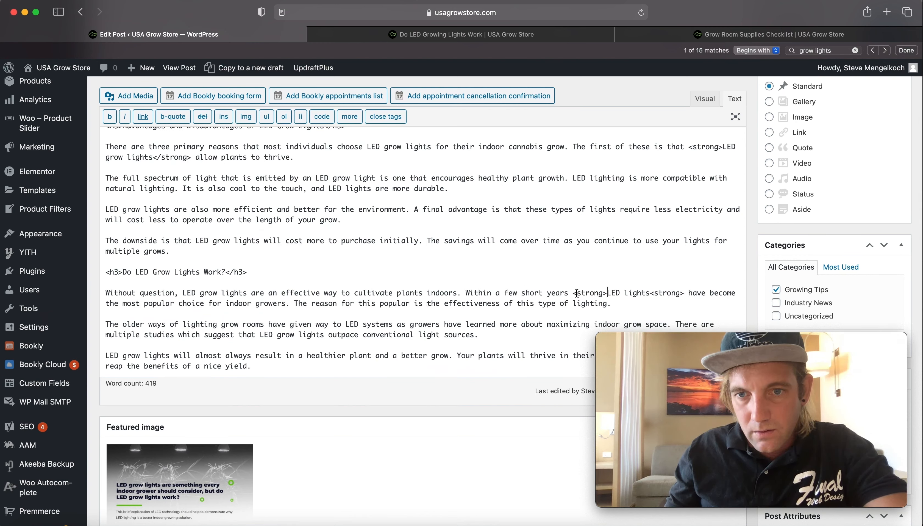
left_click(657, 293)
type("/")
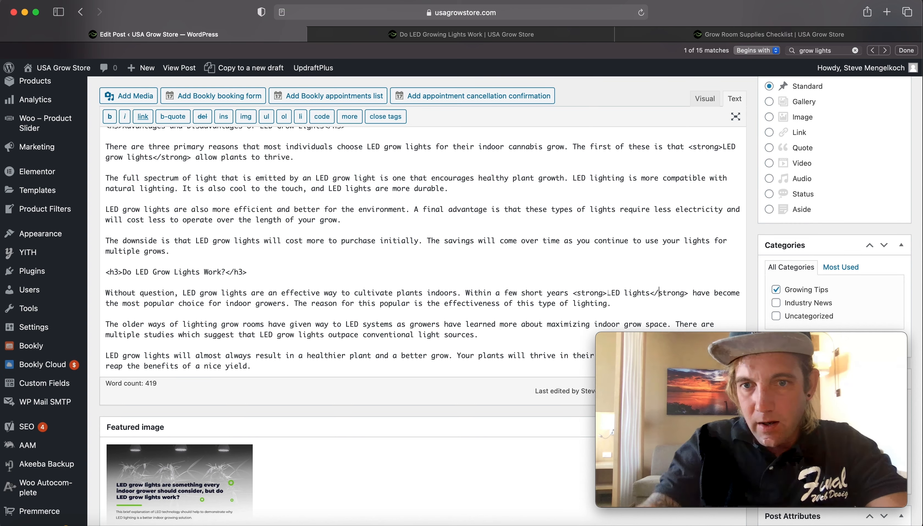
- Link the phrase "indoor grow space" to the Grow Light Accessories page, found by searching for "grow light"
scroll(663, 285, "down", 3)
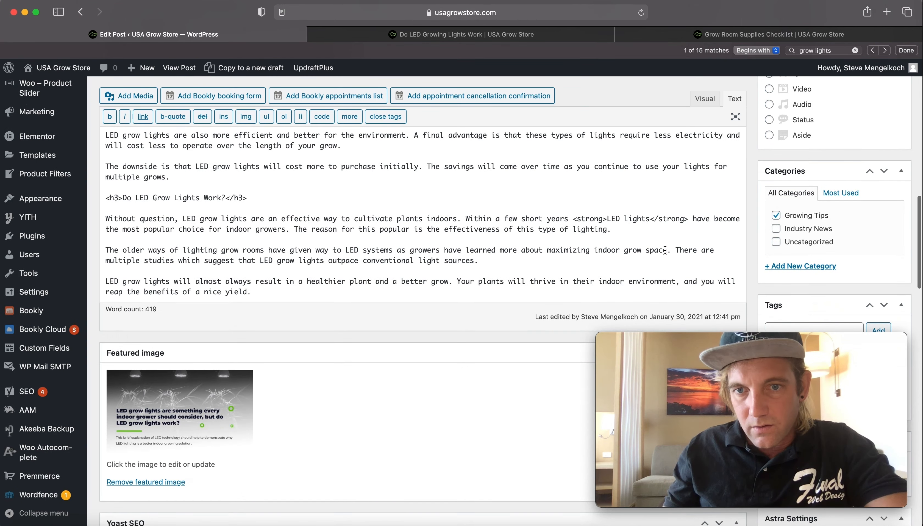
left_click_drag(666, 250, 594, 251)
scroll(367, 182, "up", 2)
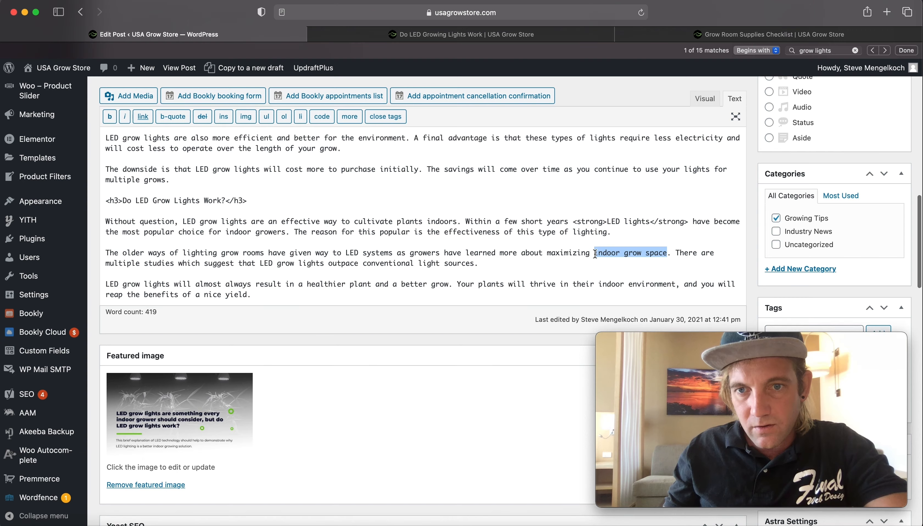
left_click(143, 116)
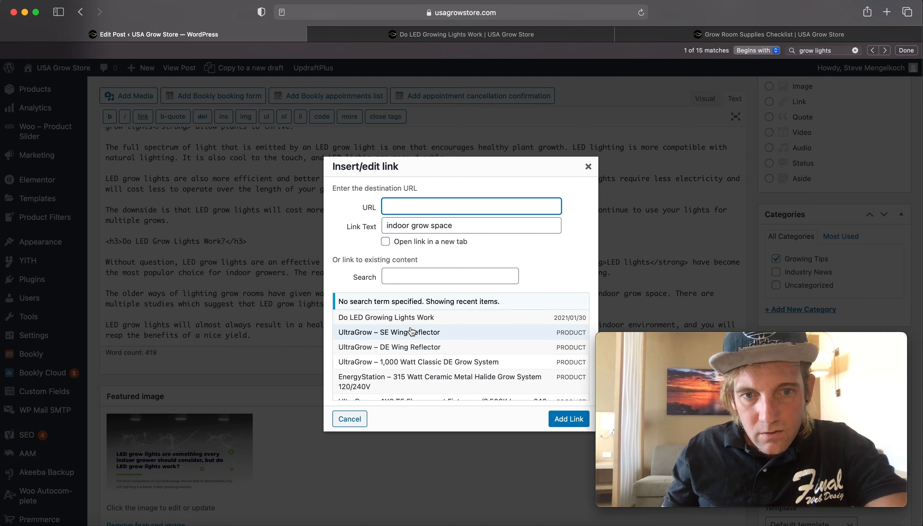
scroll(411, 326, "down", 5)
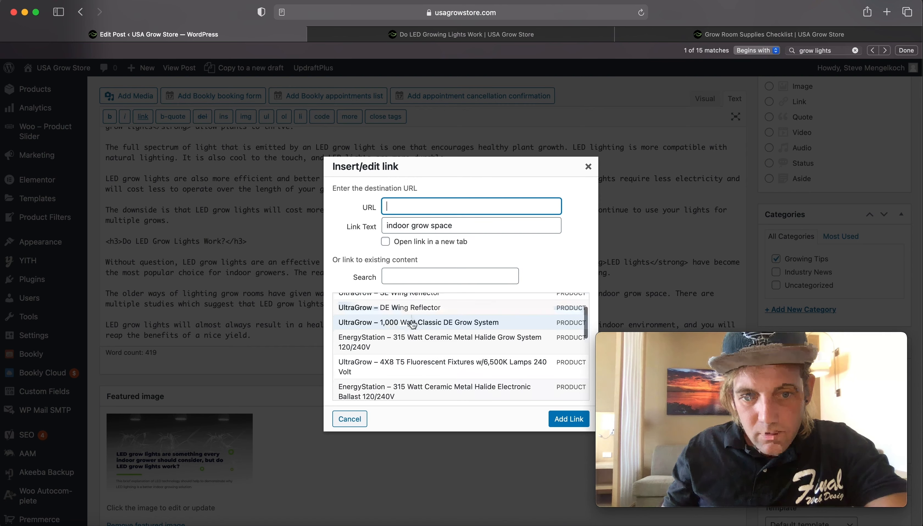
left_click(407, 279)
type("grow light")
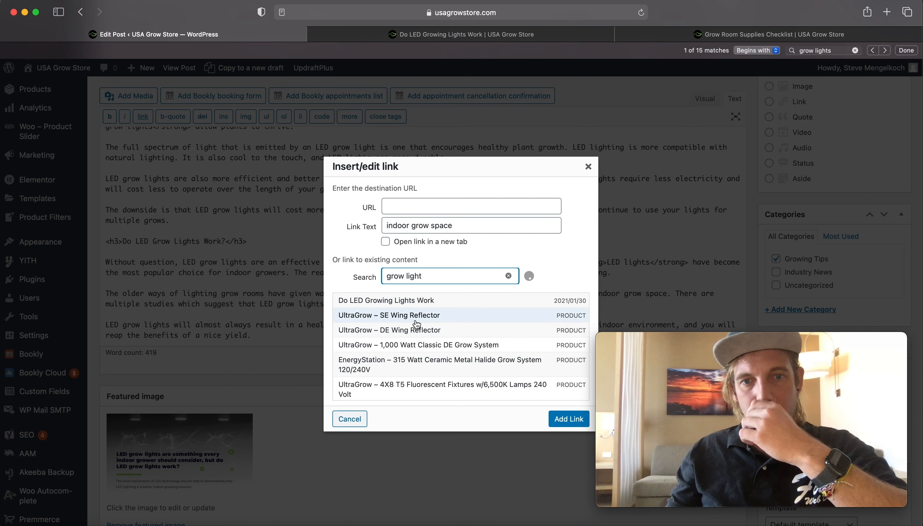
scroll(417, 323, "down", 5)
scroll(415, 322, "down", 10)
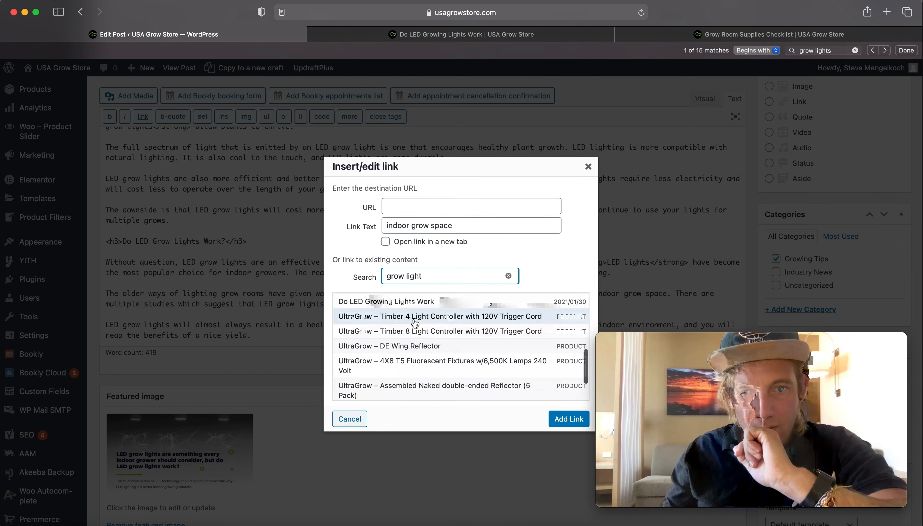
scroll(414, 325, "up", 10)
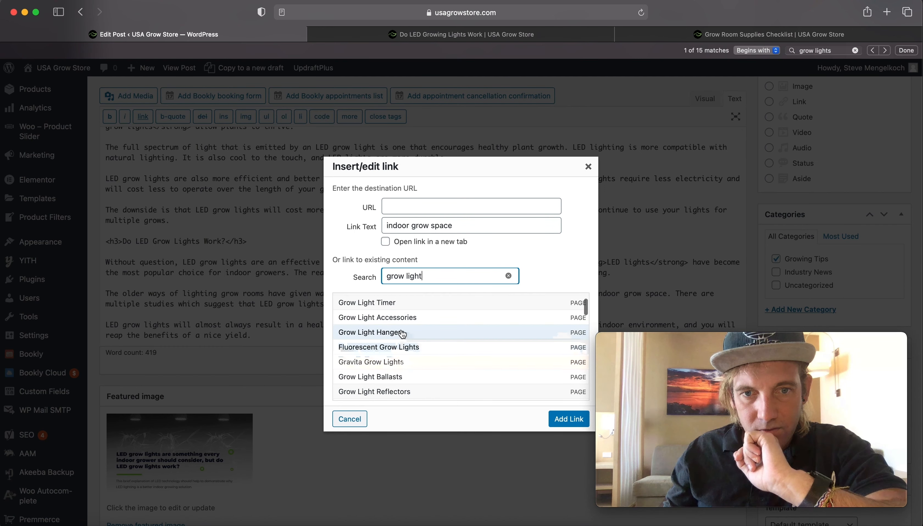
left_click(405, 322)
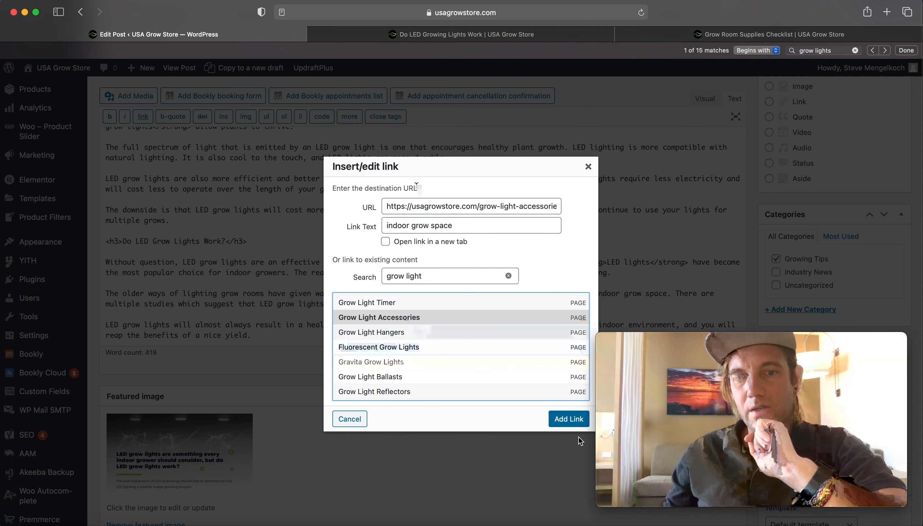
left_click(569, 418)
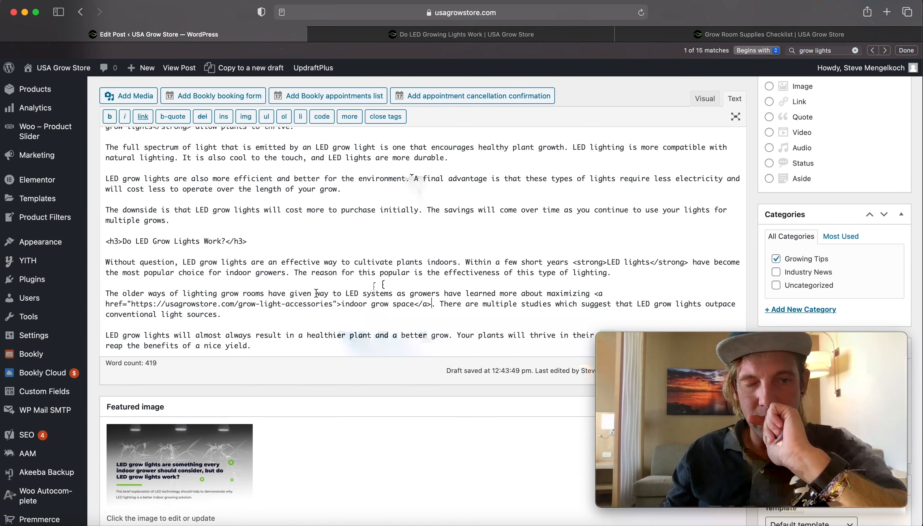
- Add the title attribute "Grow Lights" to the new indoor grow space link
left_click(342, 303)
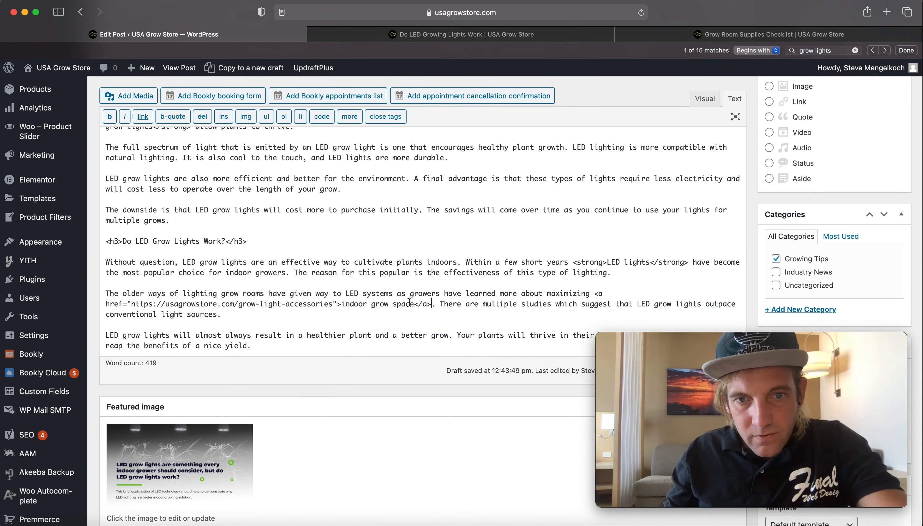
type("title=\"")
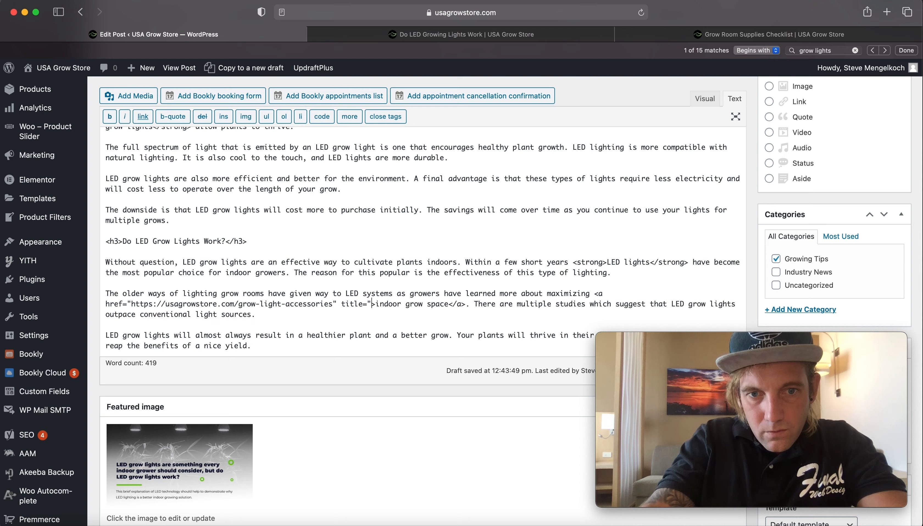
type("Grow Lights")
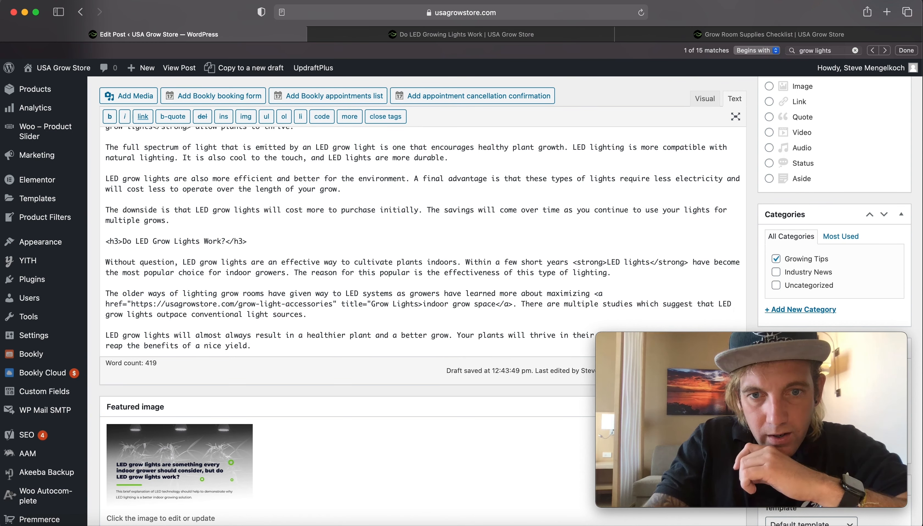
type("\"")
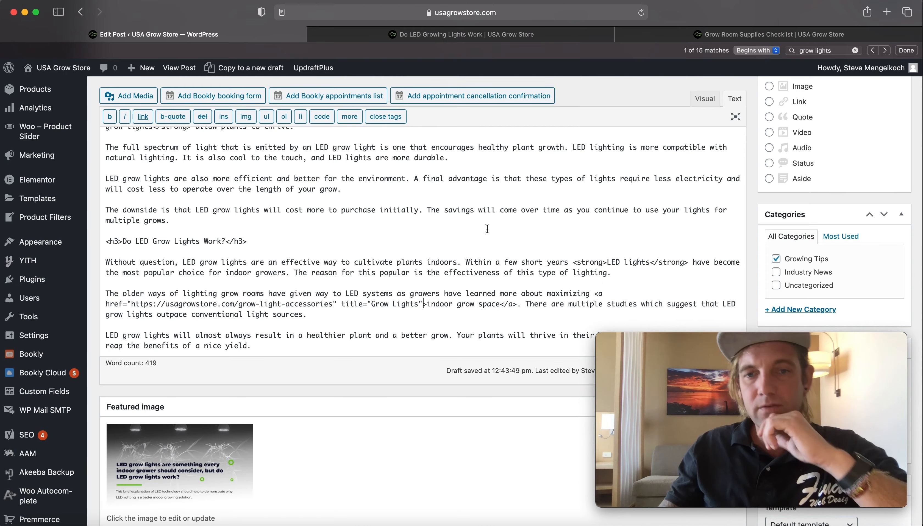
- Wrap "LED grow lights" in the sentence "most individuals choose…" in strong tags
scroll(488, 228, "down", 3)
scroll(482, 246, "up", 15)
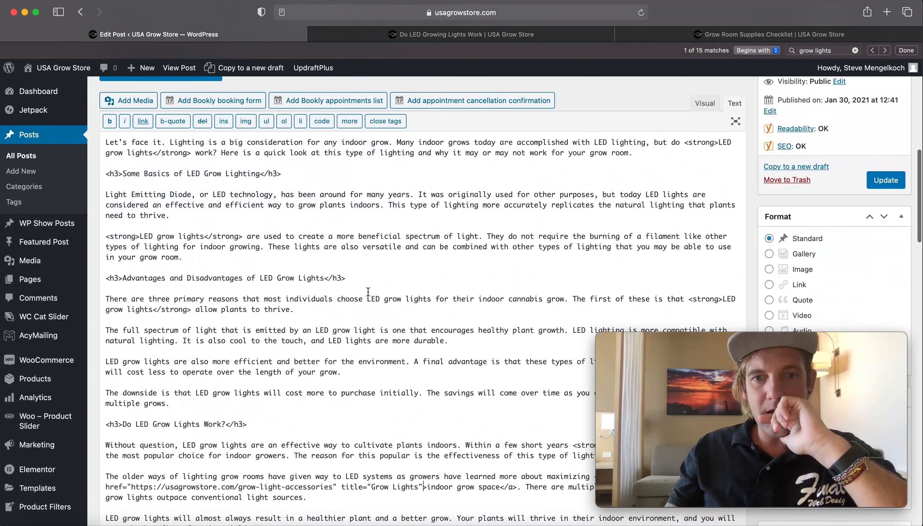
scroll(373, 298, "up", 1)
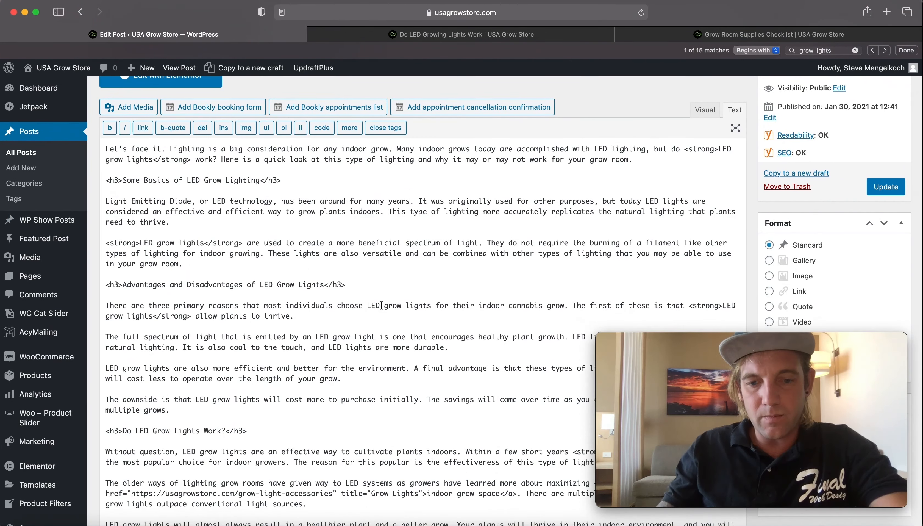
left_click(368, 309)
type("<strong>")
left_click(472, 306)
type("/")
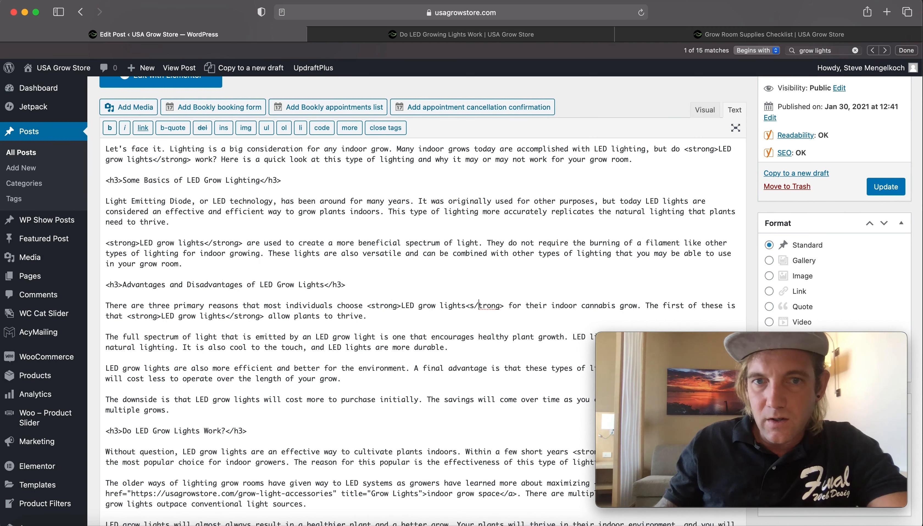
- Select "type of lighting" in the LED technology paragraph, open the link dialog and search existing content for "led lights"
scroll(324, 210, "up", 1)
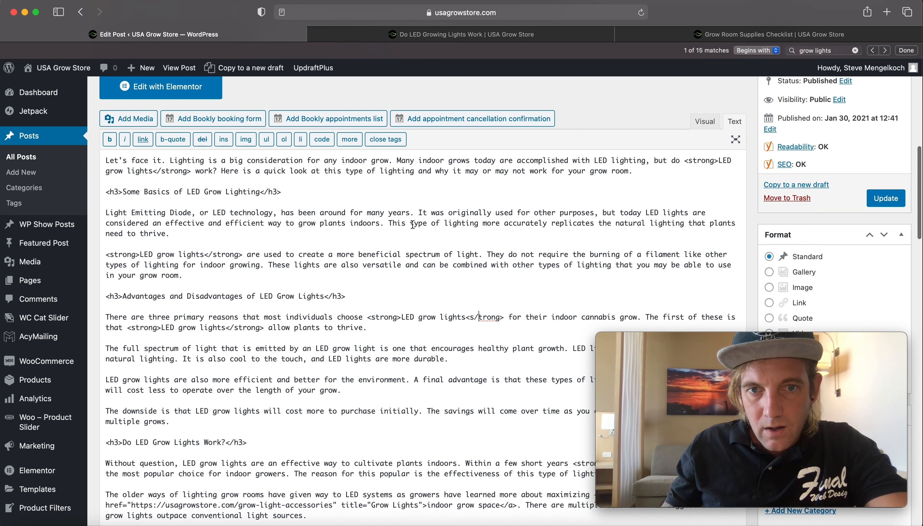
left_click_drag(411, 224, 479, 225)
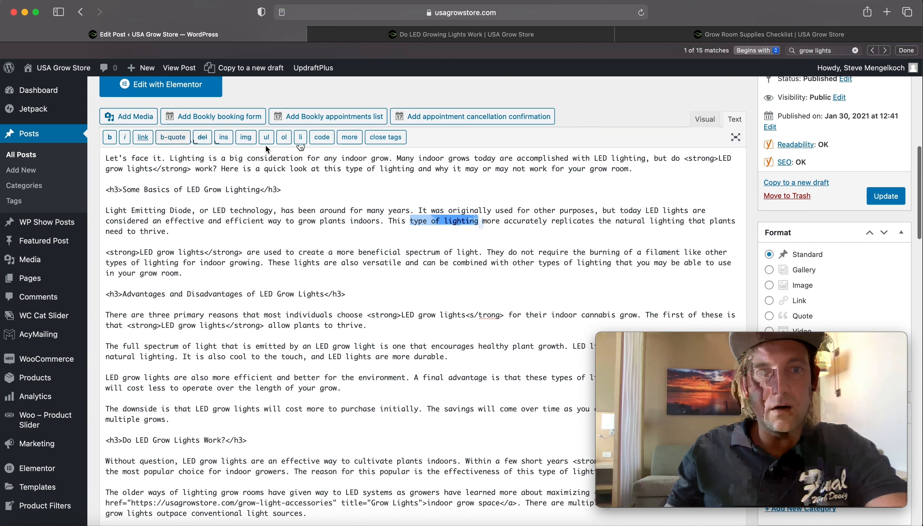
left_click(143, 137)
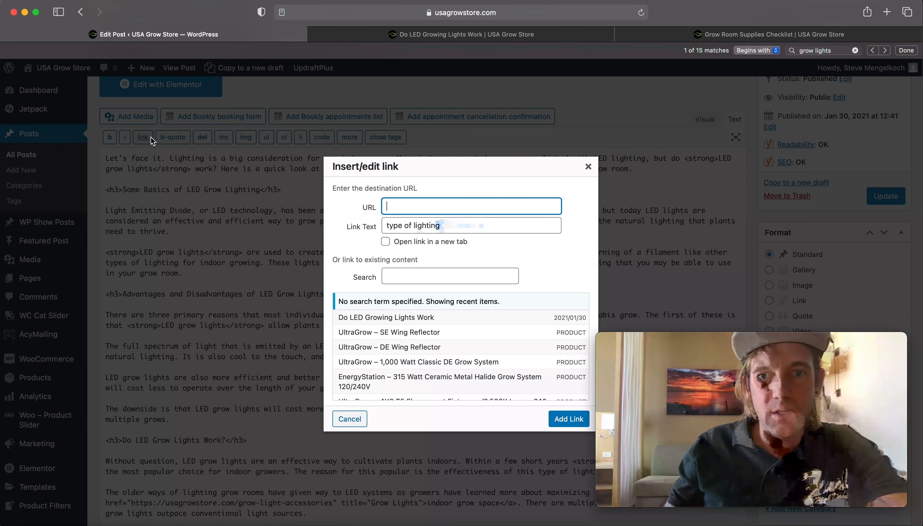
type("lighti")
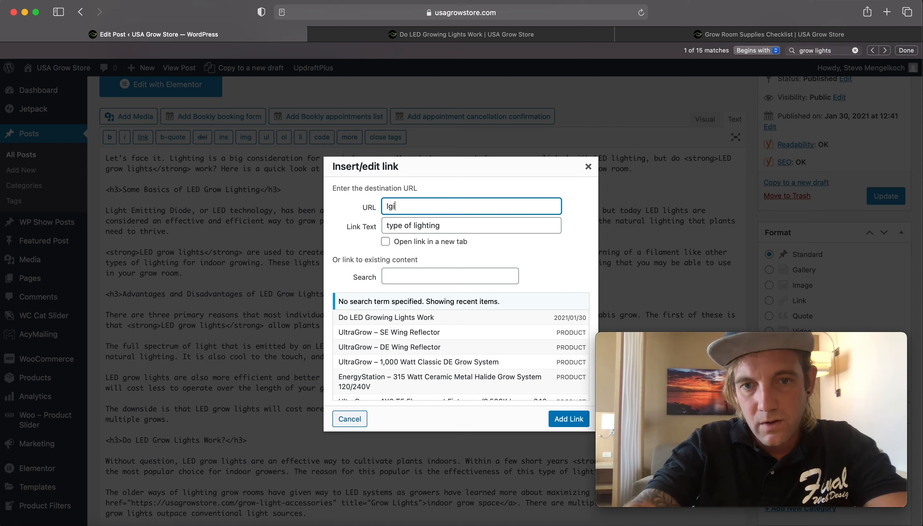
key("BackSpace")
key("BackSpace")
key("BackSpace")
type("led lig")
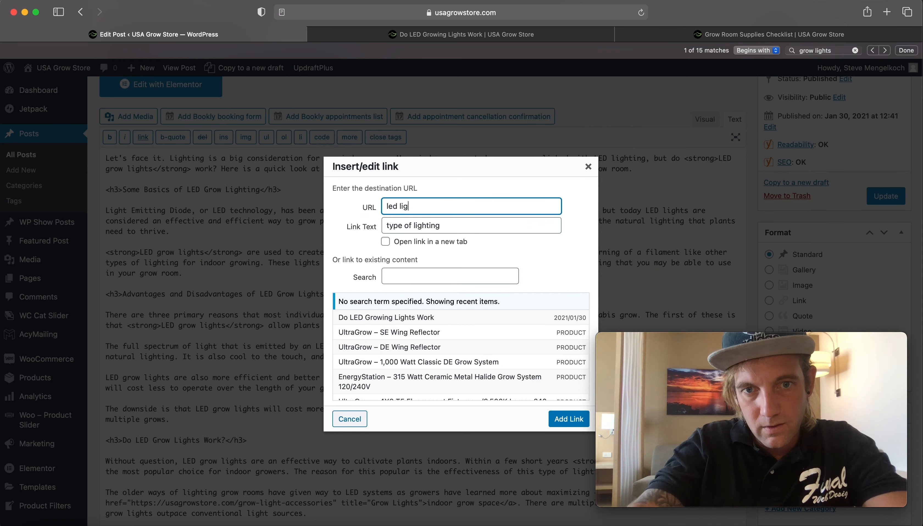
type("ht")
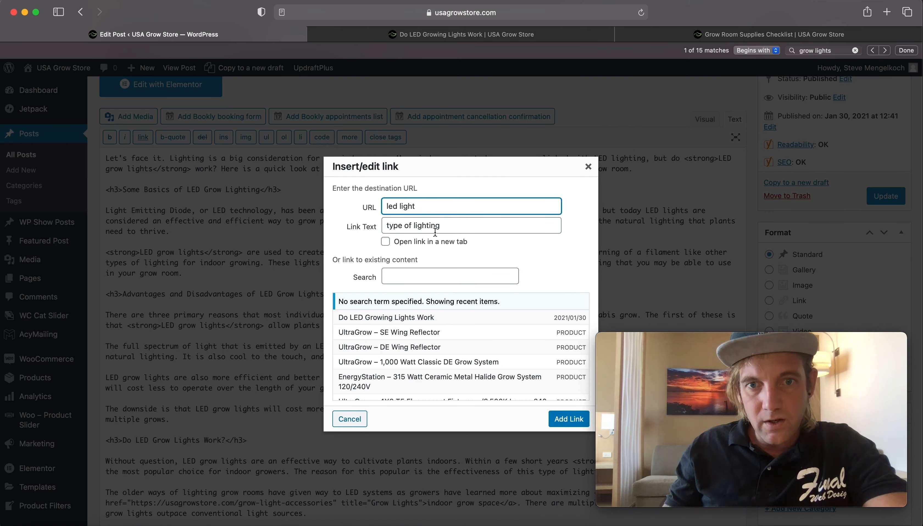
type("s")
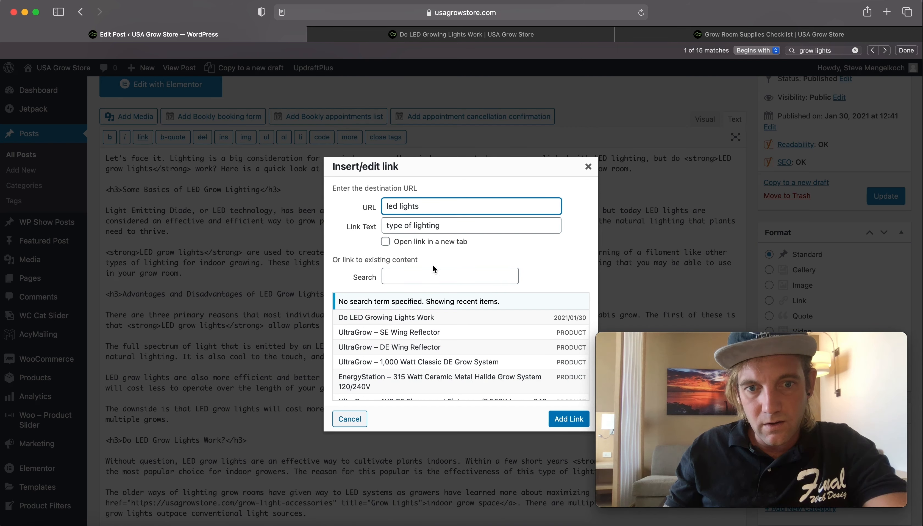
scroll(421, 346, "down", 5)
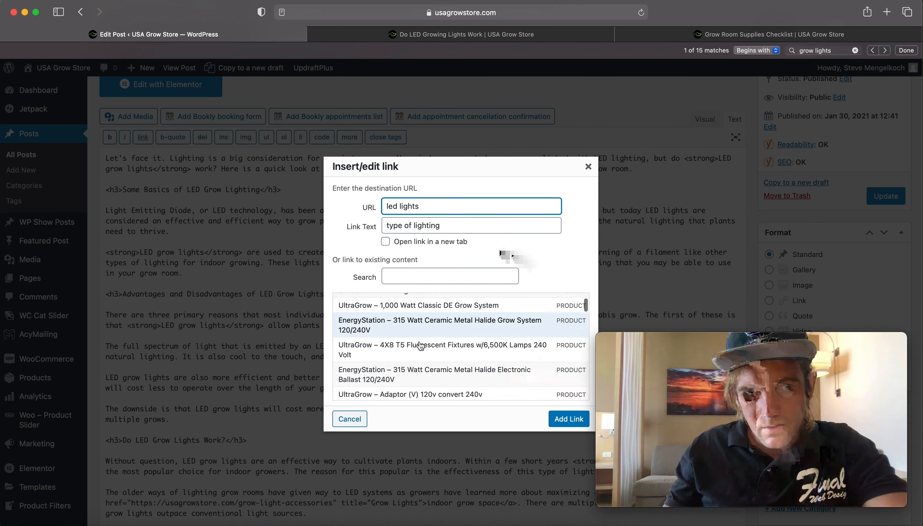
scroll(421, 344, "down", 10)
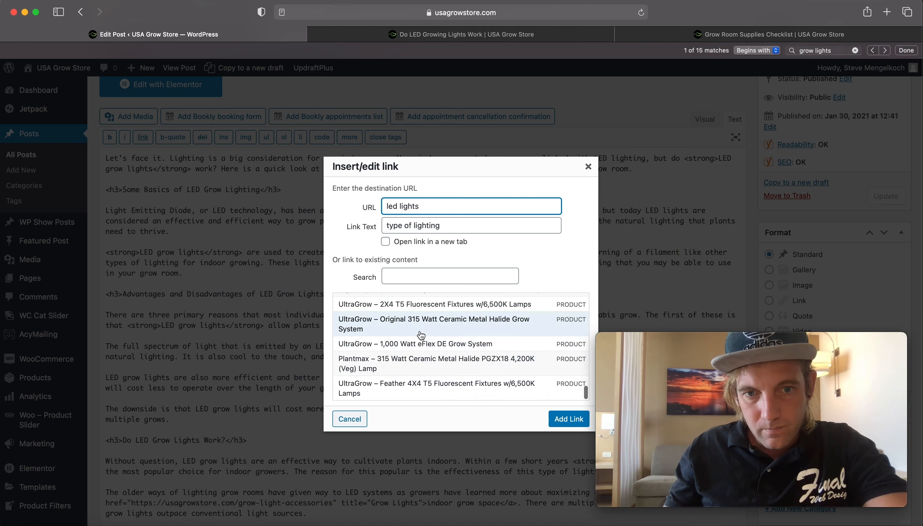
scroll(422, 335, "up", 15)
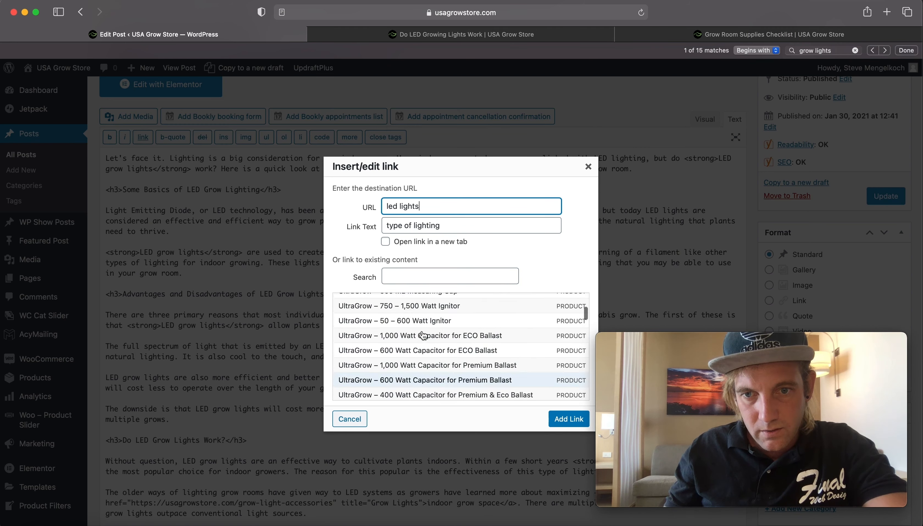
scroll(423, 335, "down", 2)
scroll(424, 330, "up", 2)
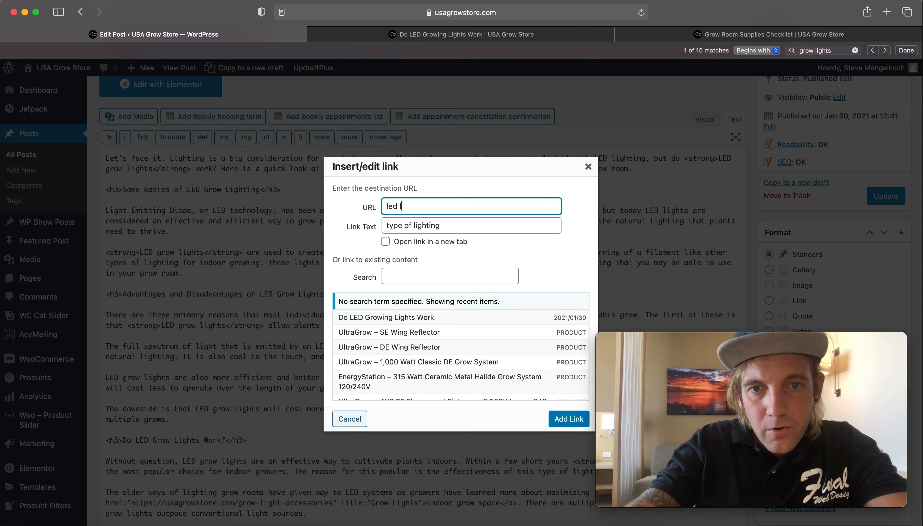
key("Tab")
key("BackSpace")
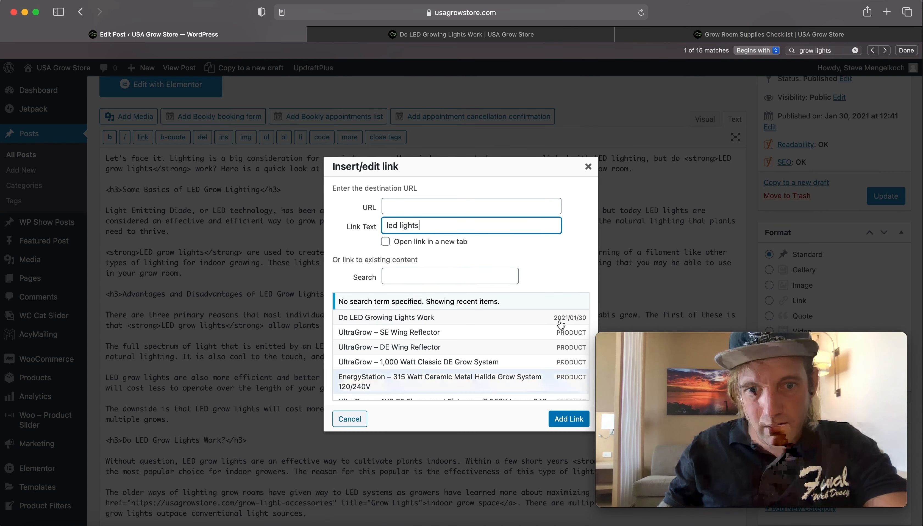
left_click(422, 276)
double_click(413, 226)
key("BackSpace")
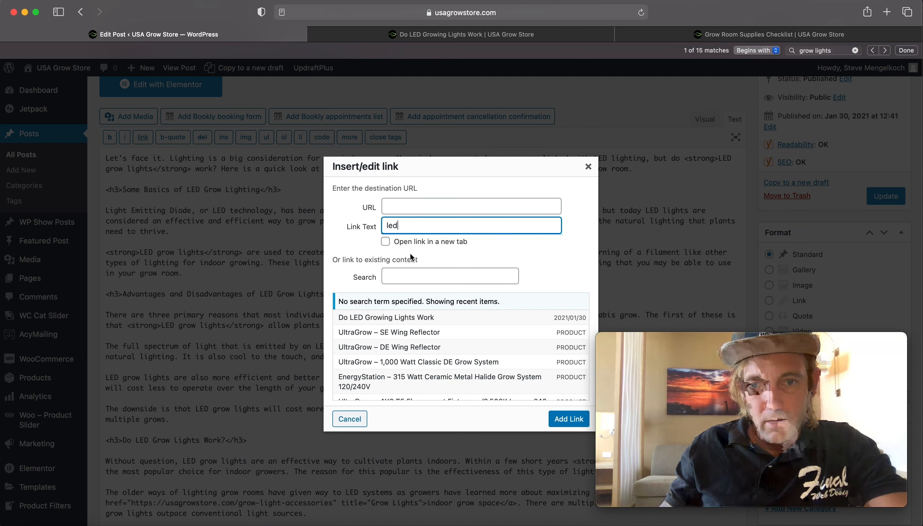
left_click(399, 275)
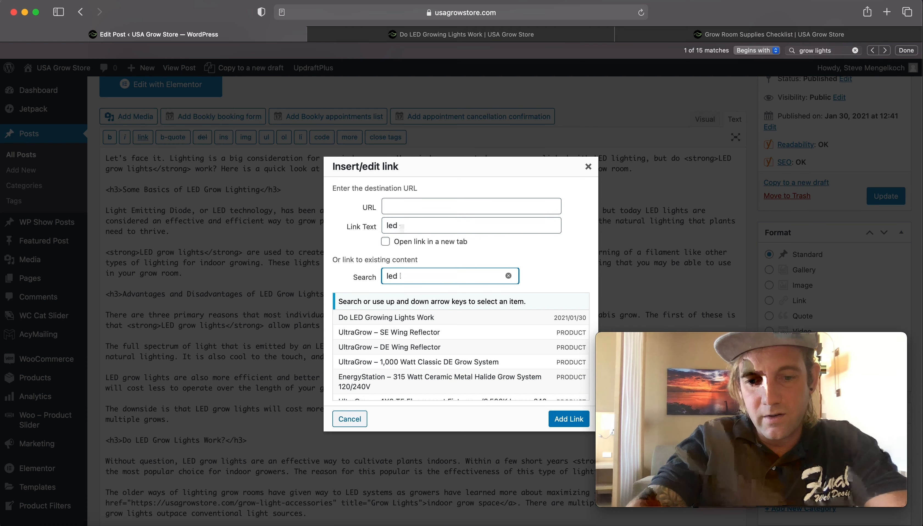
key("BackSpace")
key("BackSpace")
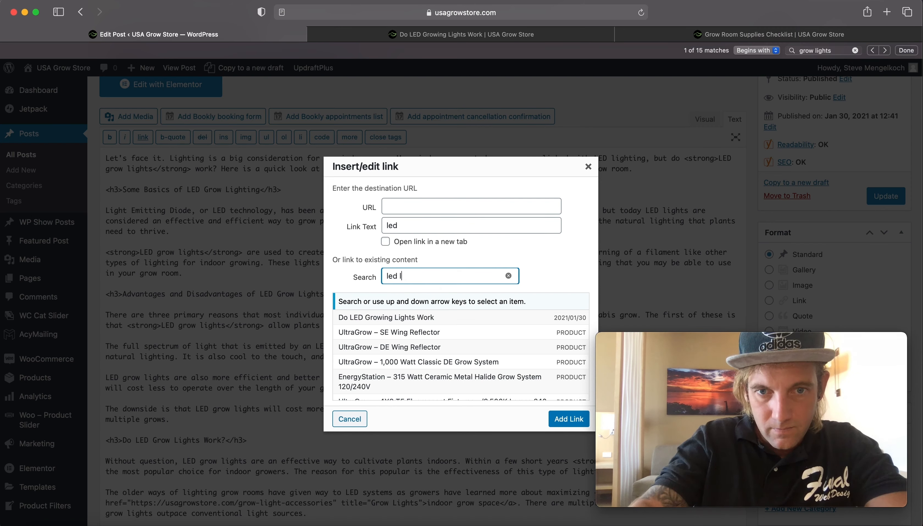
type("ights")
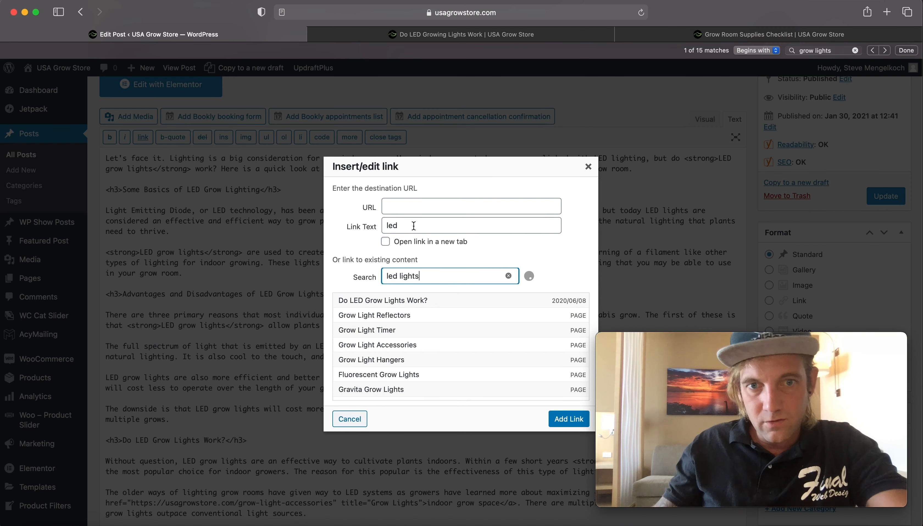
- Clear the link text and link the selection to the LED Grow Lights page
double_click(416, 225)
key("BackSpace")
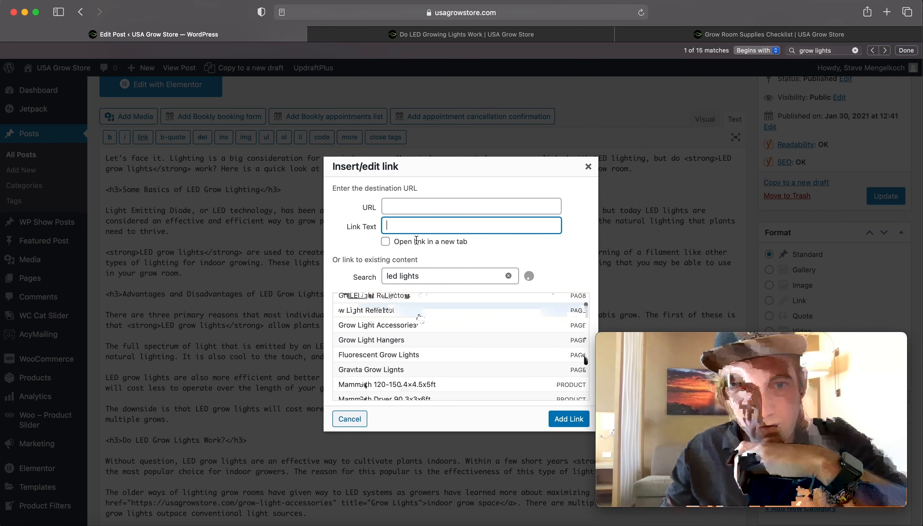
left_click(448, 278)
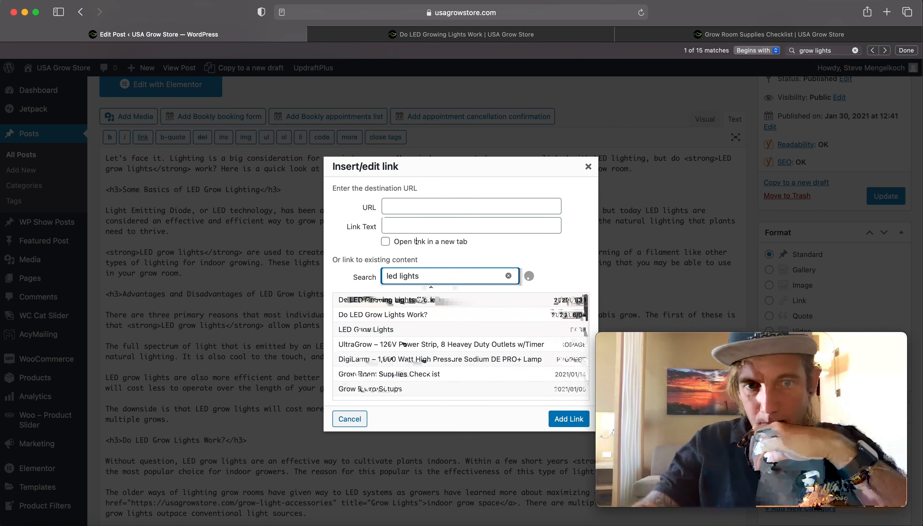
scroll(430, 315, "down", 2)
scroll(430, 316, "up", 2)
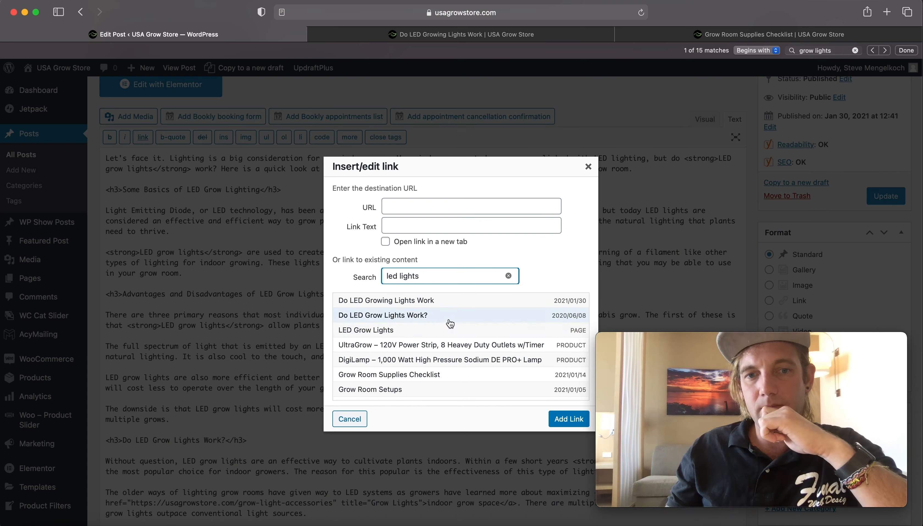
left_click(436, 332)
left_click(555, 420)
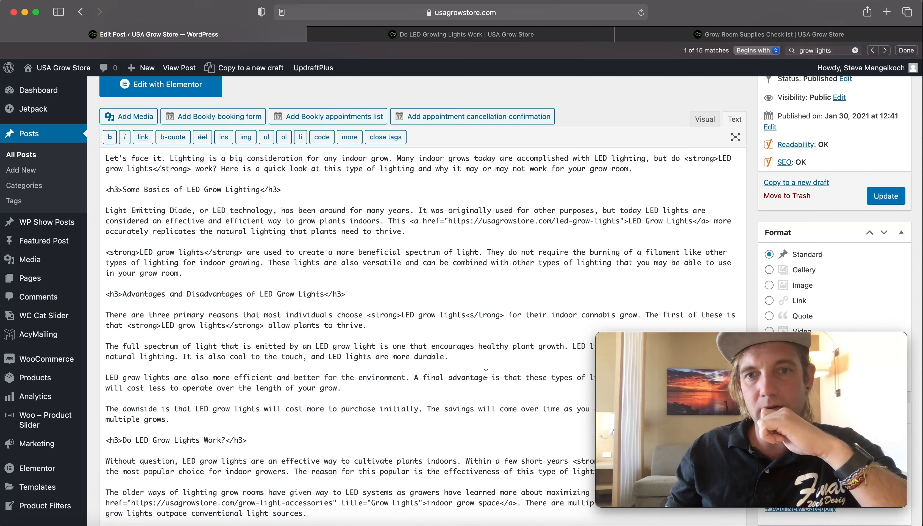
- Add the title attribute "LED Grow Lights" to the new LED Grow Lights link
scroll(486, 373, "down", 10)
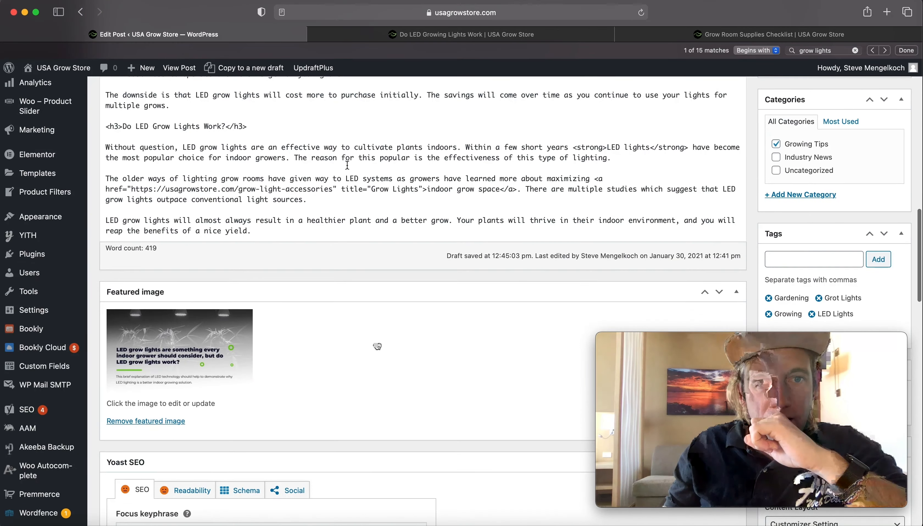
scroll(377, 347, "up", 15)
scroll(377, 346, "down", 6)
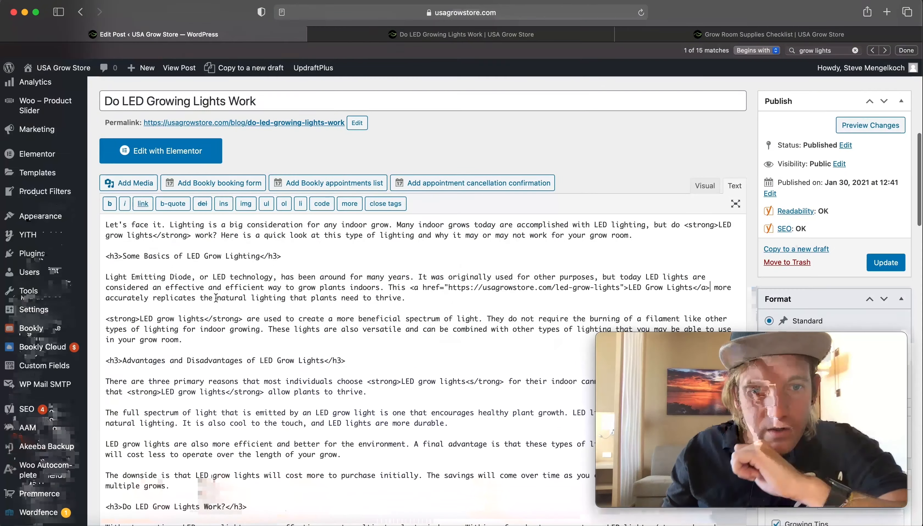
scroll(619, 270, "down", 1)
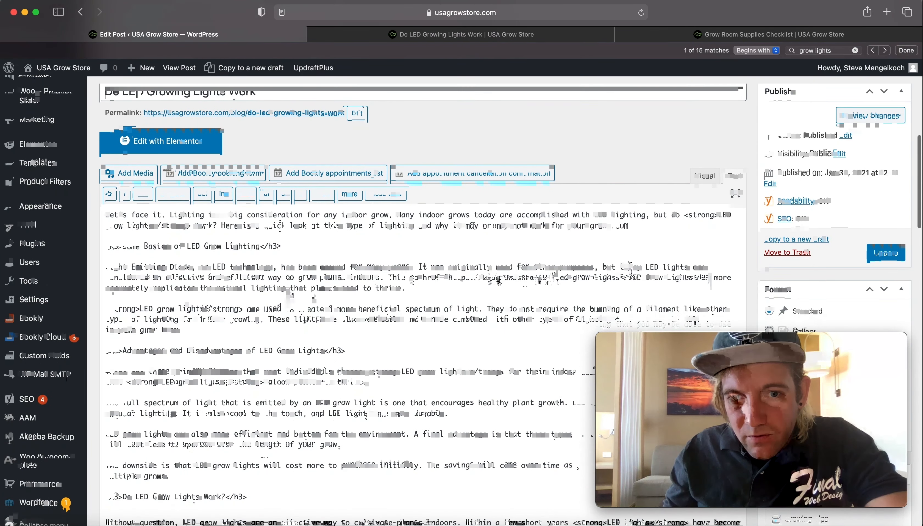
left_click_drag(475, 282, 611, 277)
left_click(622, 279)
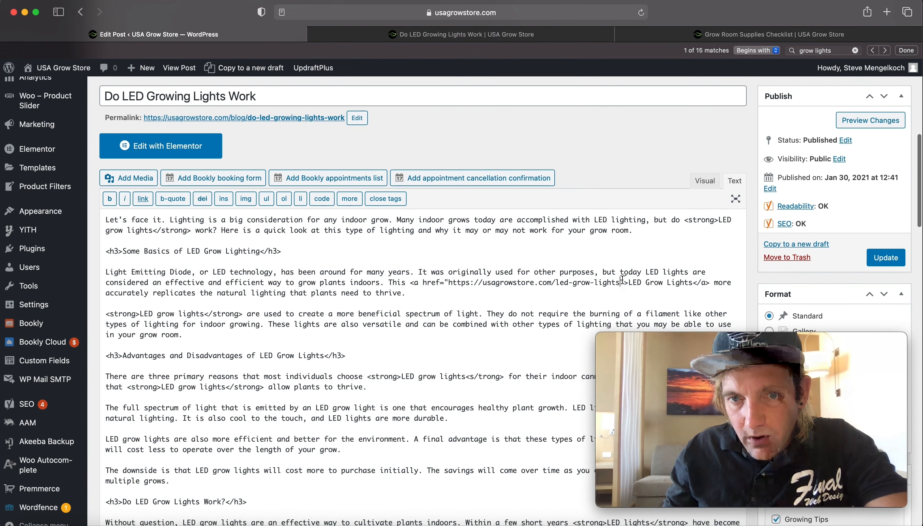
type("title")
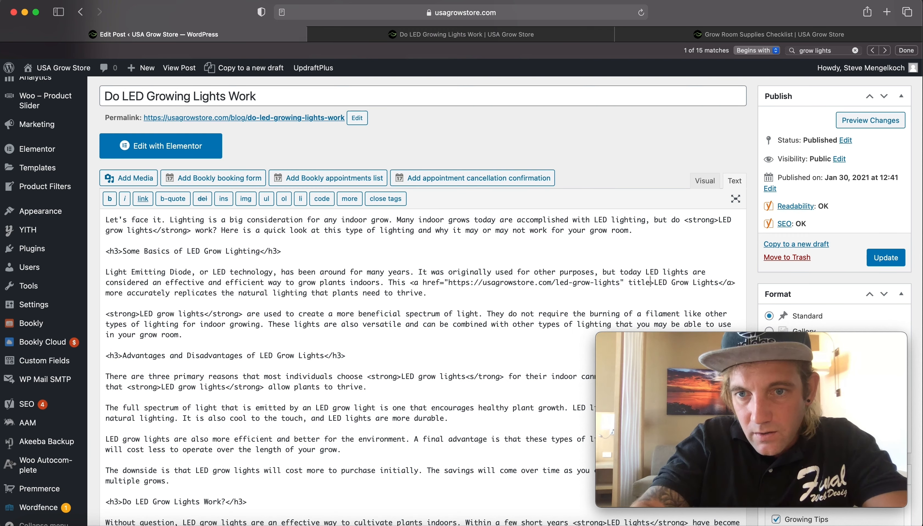
type("=")
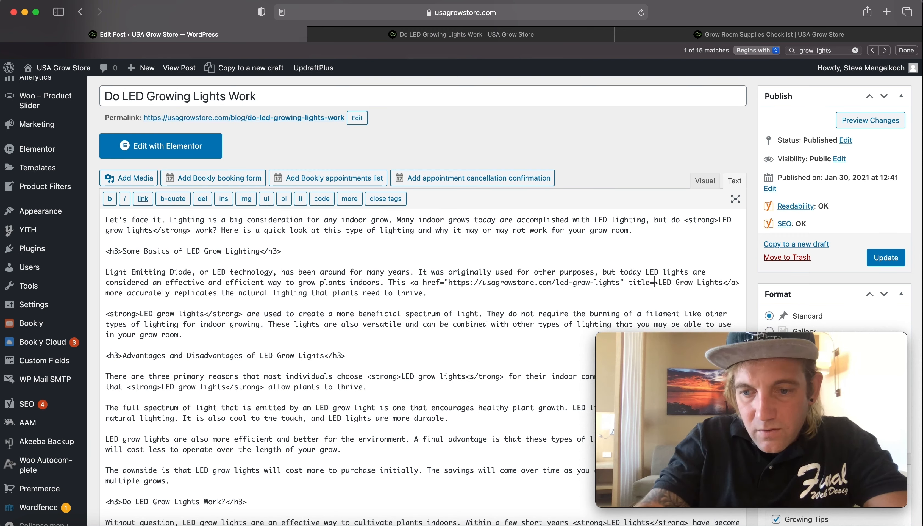
type("\"LED Grow \"")
key("Left")
type("LED Grow Lights")
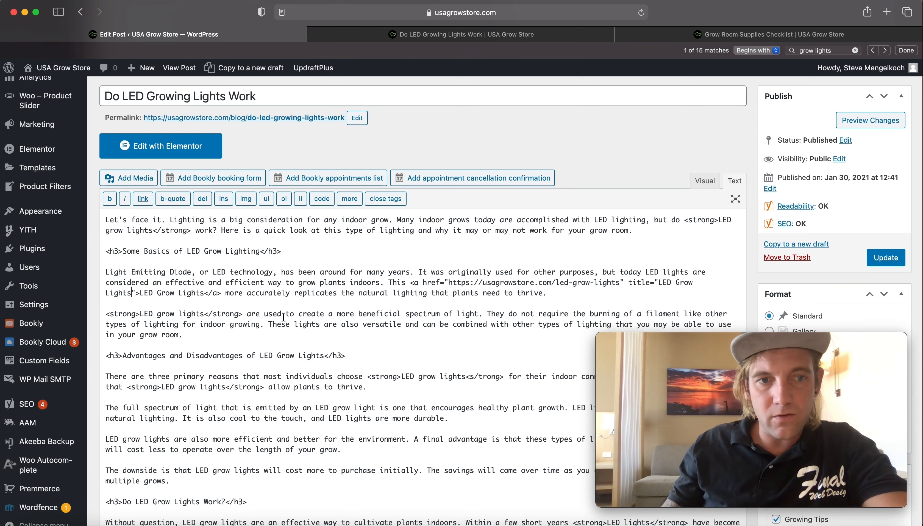
- Update the post to save the new link and formatting
scroll(649, 186, "down", 6)
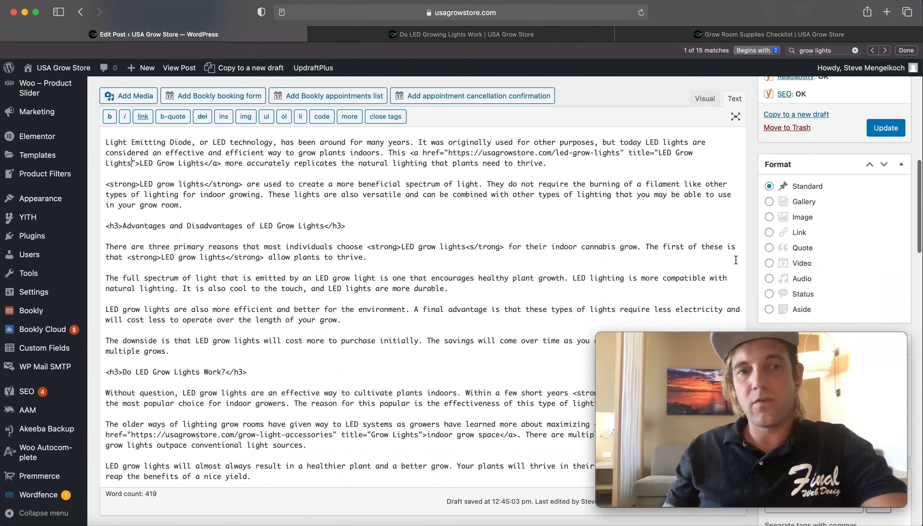
scroll(649, 186, "down", 15)
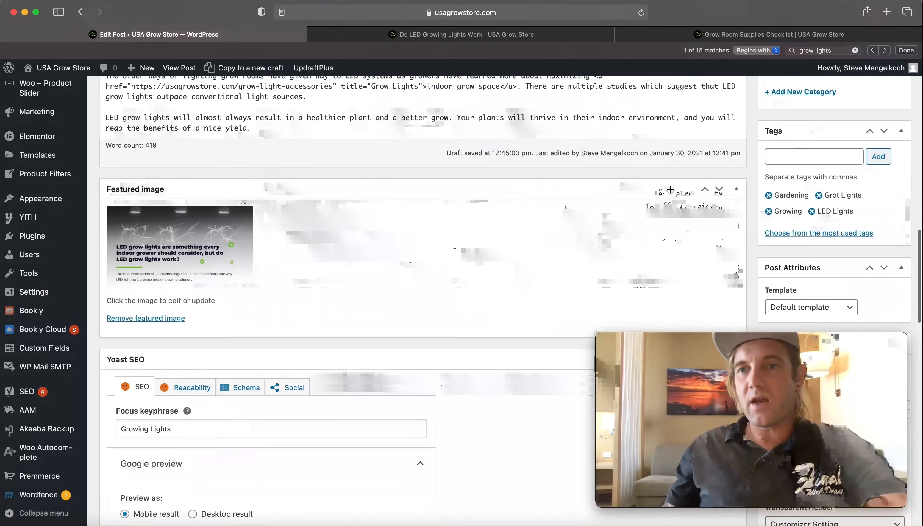
scroll(672, 191, "up", 20)
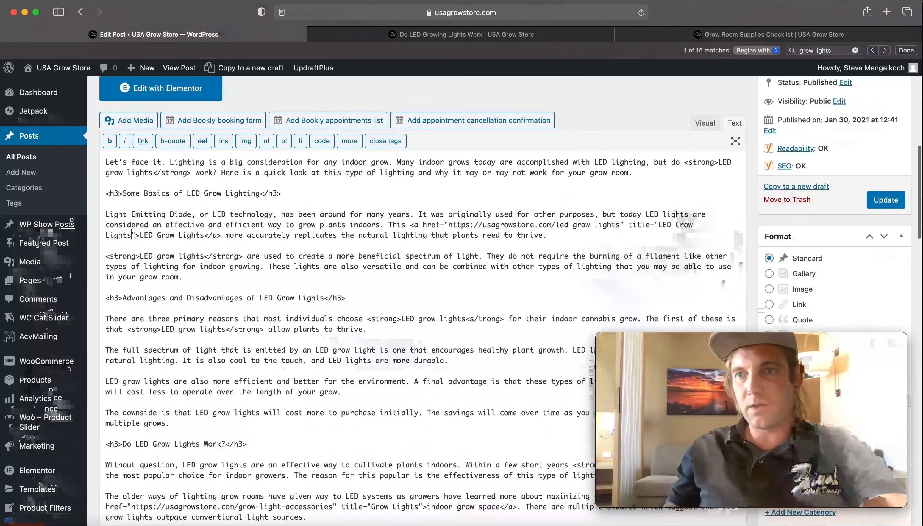
left_click(877, 201)
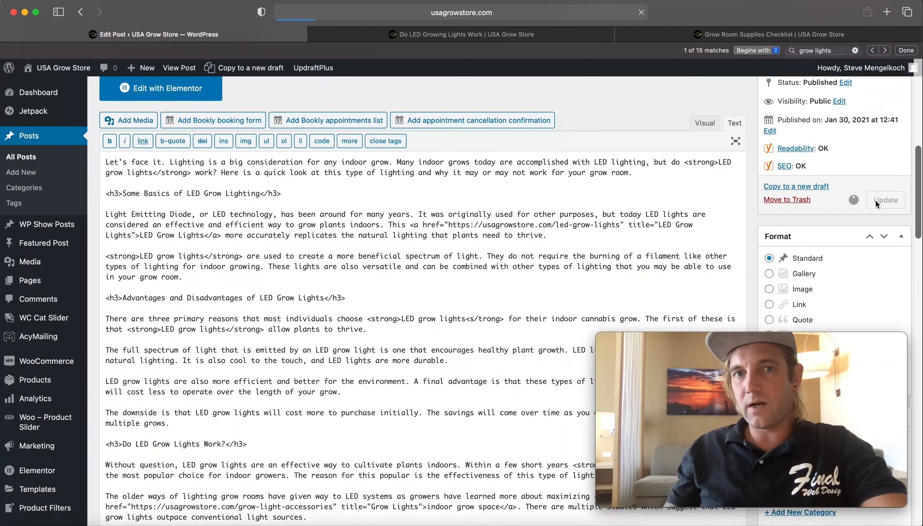
- Switch to the live post tab to review the updated article
left_click(425, 36)
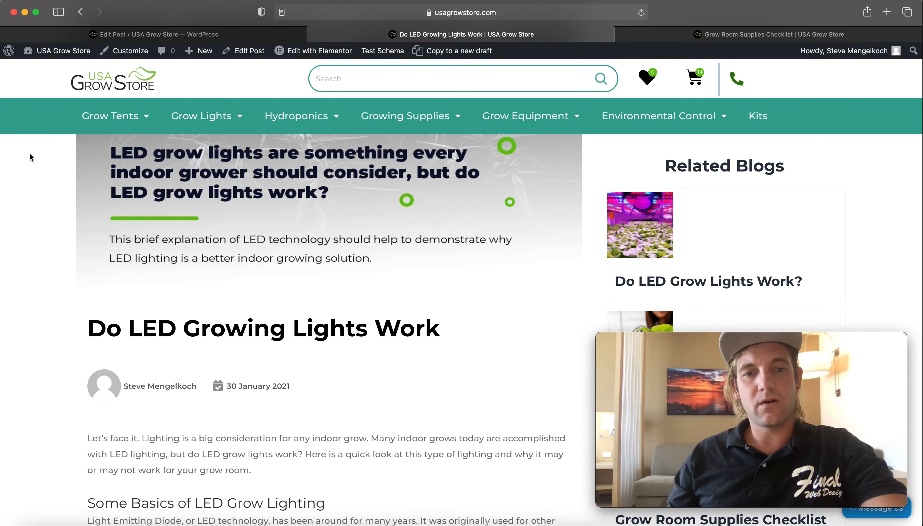
left_click(184, 34)
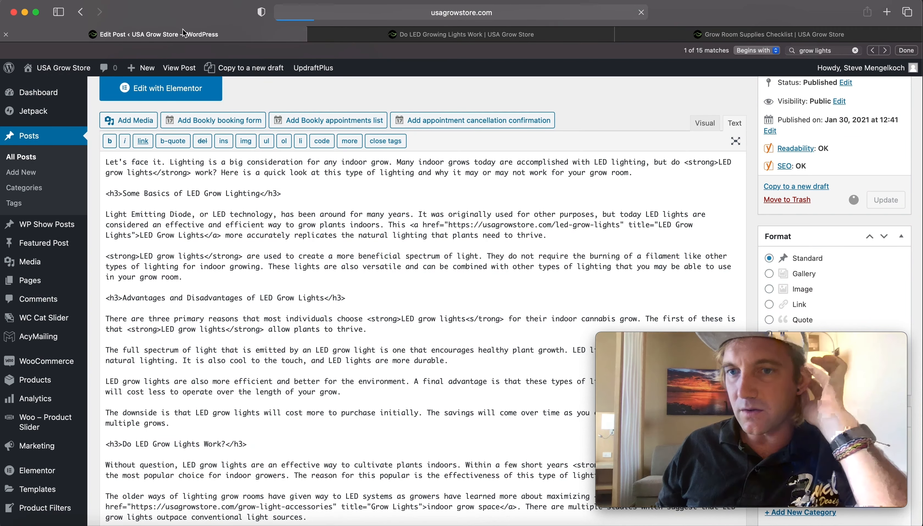
key("Escape")
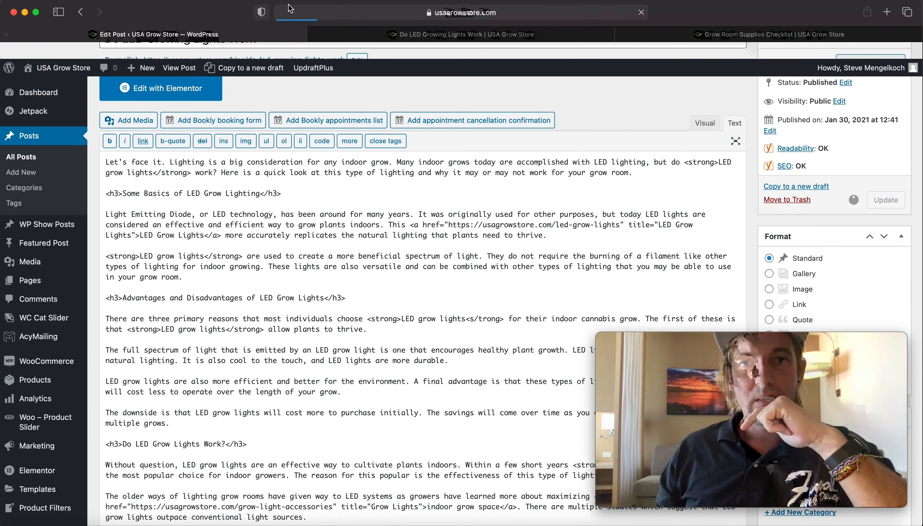
left_click(349, 35)
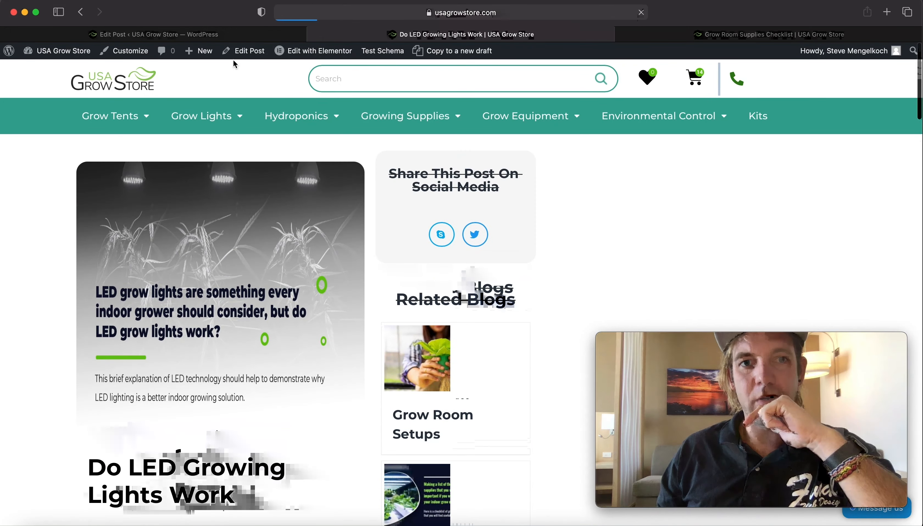
- Switch between the post editor and the live post to inspect the article's text and formatting
left_click(220, 36)
scroll(203, 281, "down", 15)
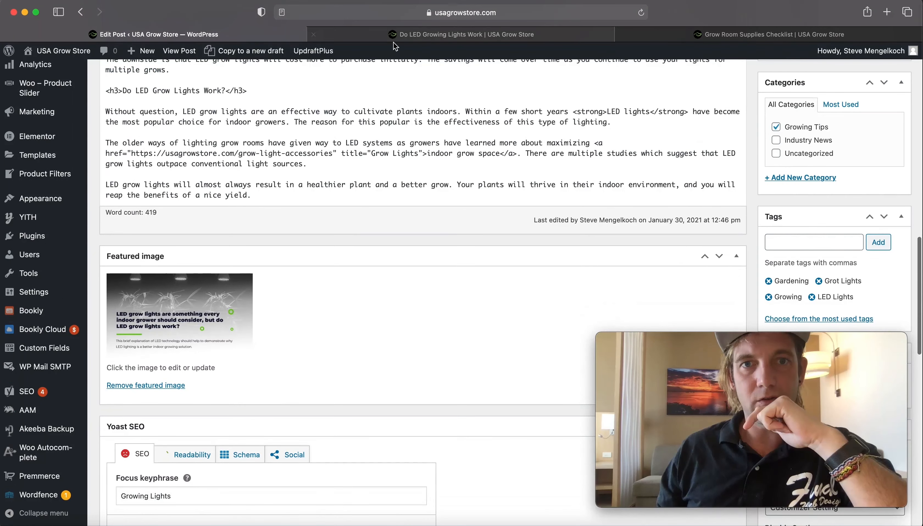
left_click(440, 35)
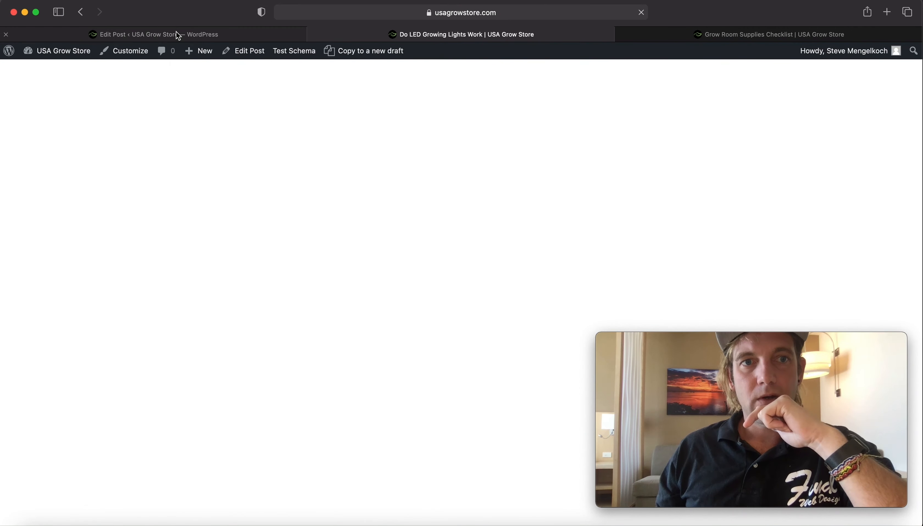
scroll(232, 138, "down", 8)
scroll(232, 133, "down", 8)
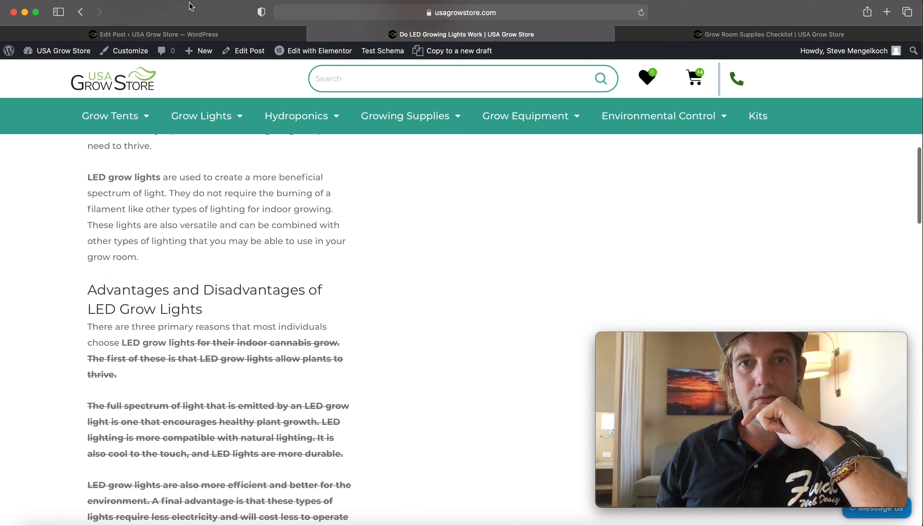
left_click(82, 12)
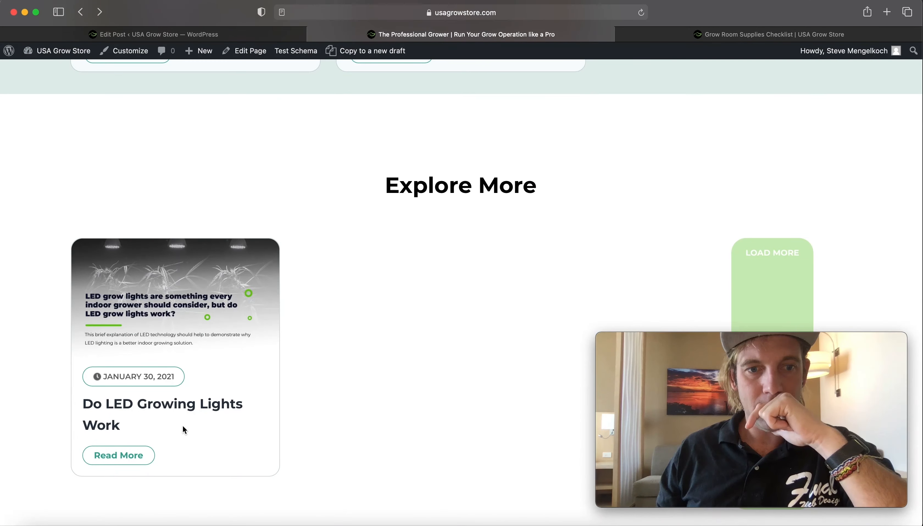
left_click_drag(187, 404, 287, 138)
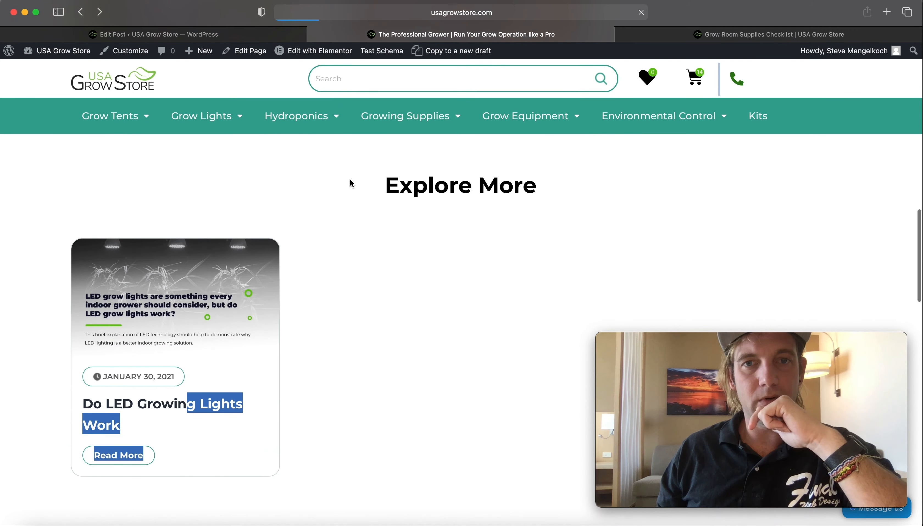
- Scroll through the live post to examine the struck-through paragraphs below the Advantages and Disadvantages heading
left_click(238, 34)
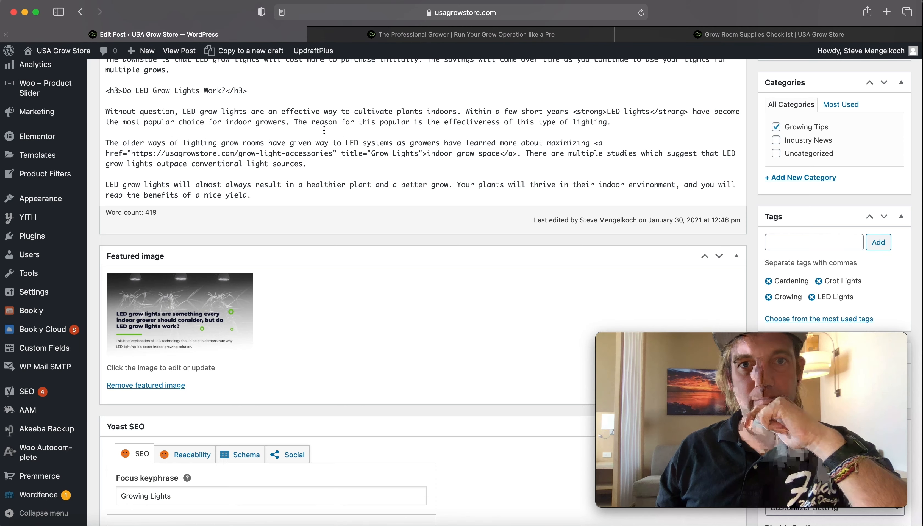
scroll(327, 173, "up", 5)
left_click(426, 35)
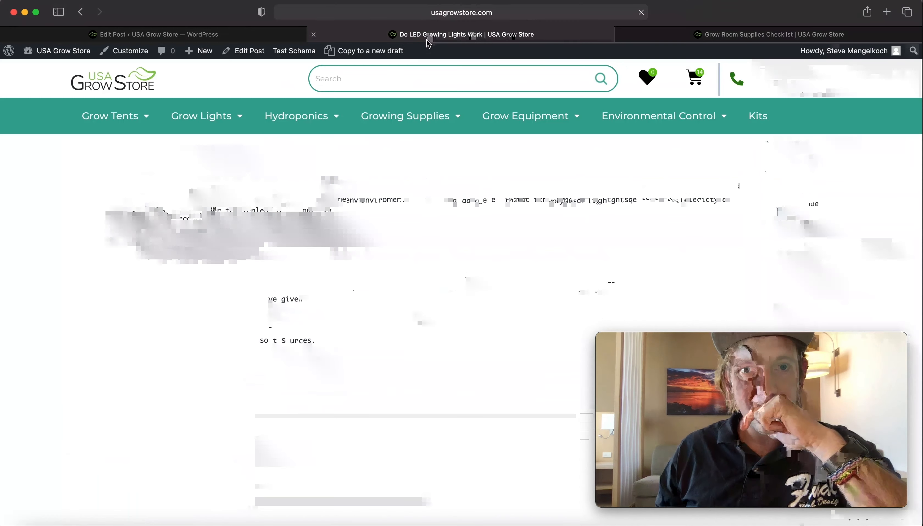
scroll(298, 129, "down", 15)
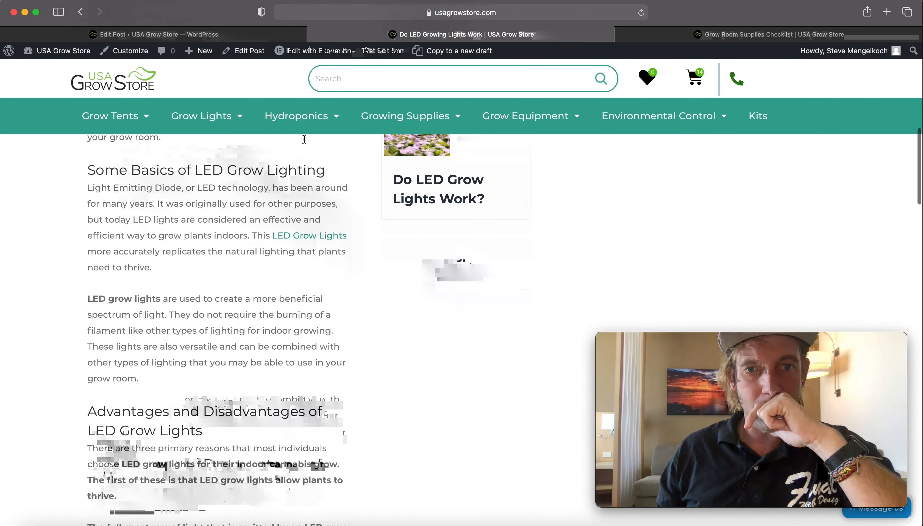
scroll(307, 143, "down", 3)
scroll(204, 342, "down", 4)
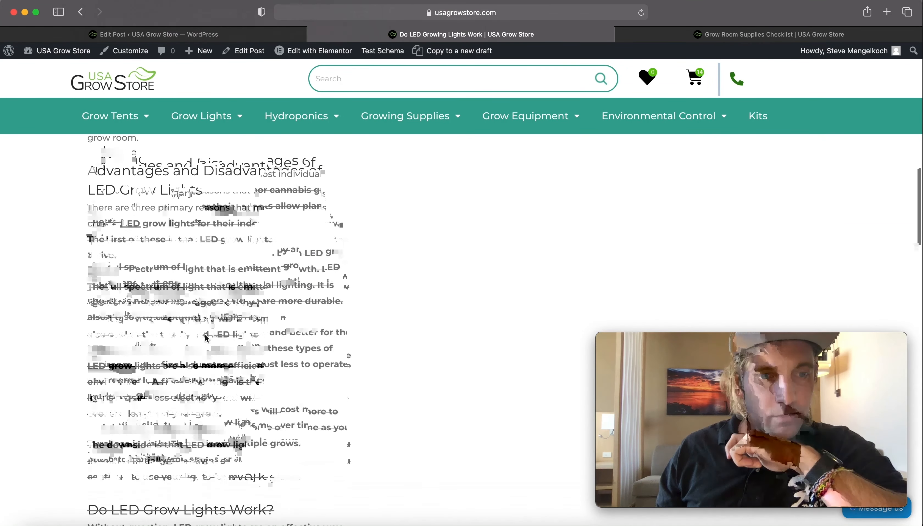
scroll(310, 462, "down", 15)
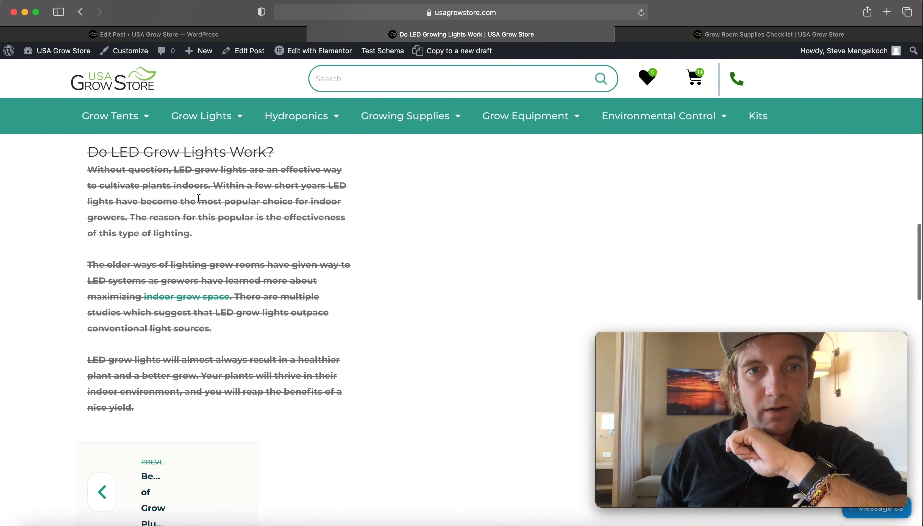
- Search the post's Text editor for "strong" to locate the faulty bold tags
left_click(256, 34)
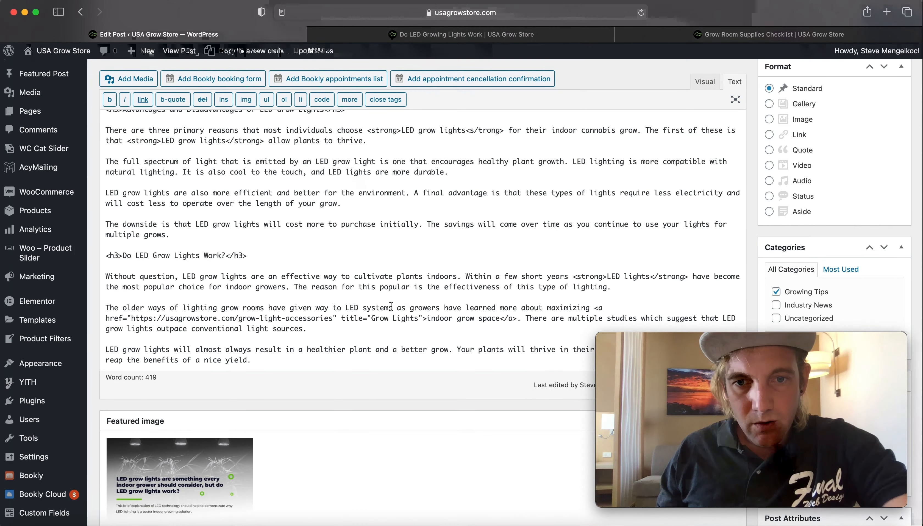
scroll(391, 305, "down", 3)
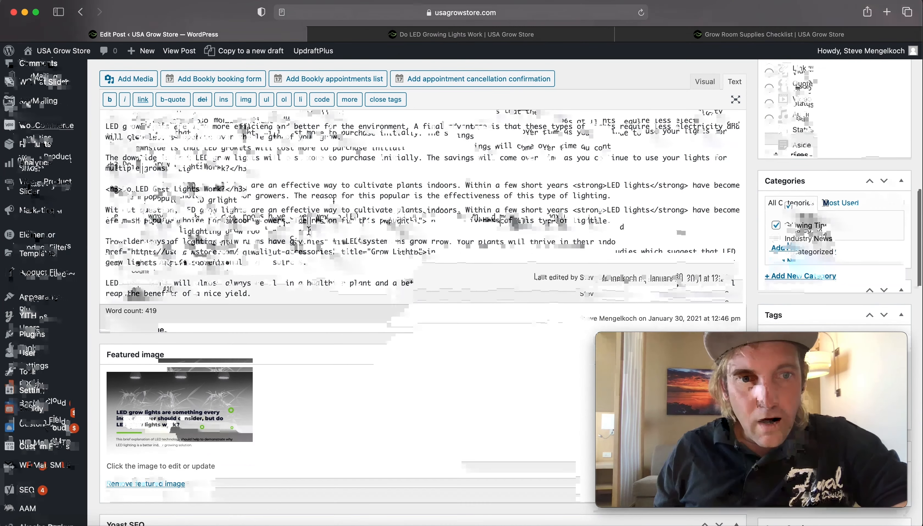
scroll(318, 248, "up", 2)
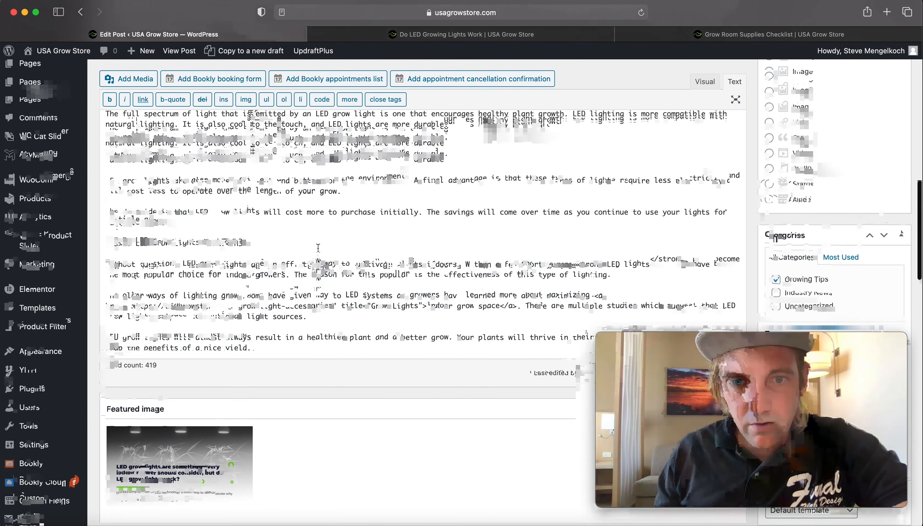
scroll(318, 247, "down", 2)
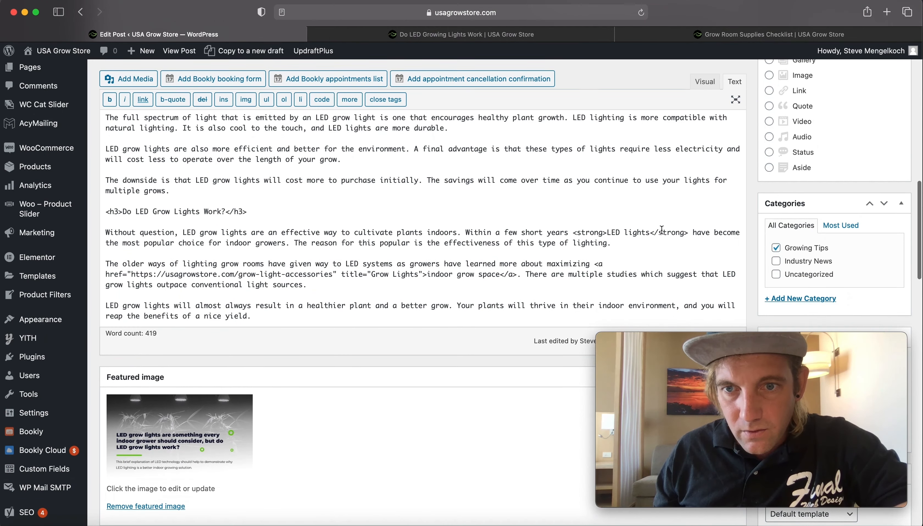
key("super+f")
type("strong")
scroll(659, 245, "down", 5)
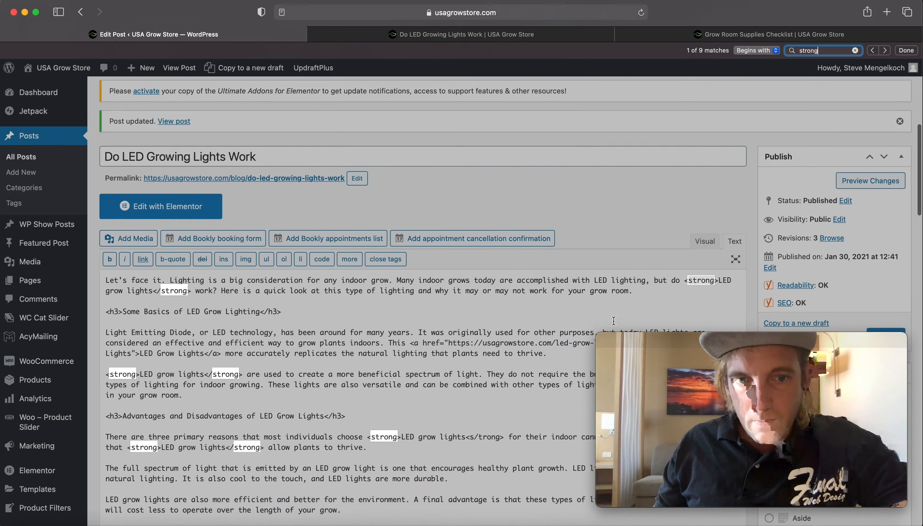
scroll(384, 341, "down", 3)
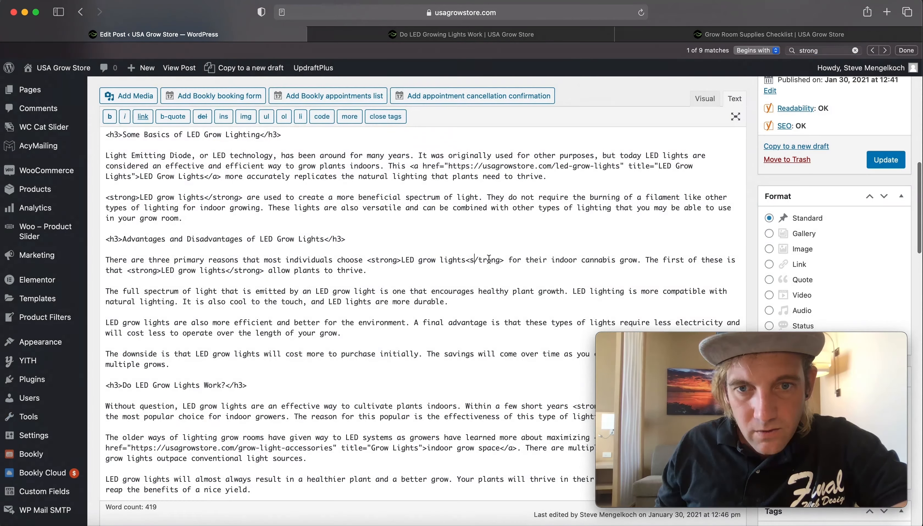
- Repair the malformed closing strong tag after "LED grow lights" in the Advantages paragraph and update the post
key("BackSpace")
key("Left")
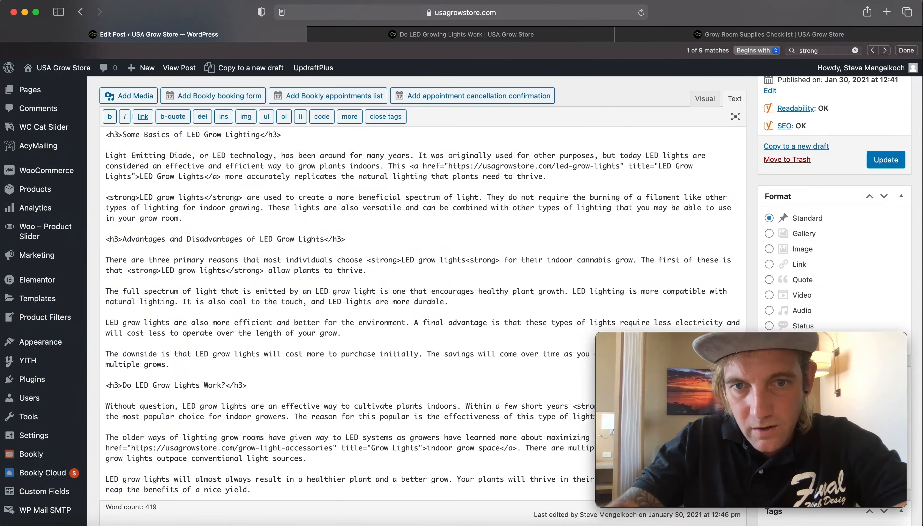
type("//")
left_click(879, 164)
scroll(421, 281, "down", 1)
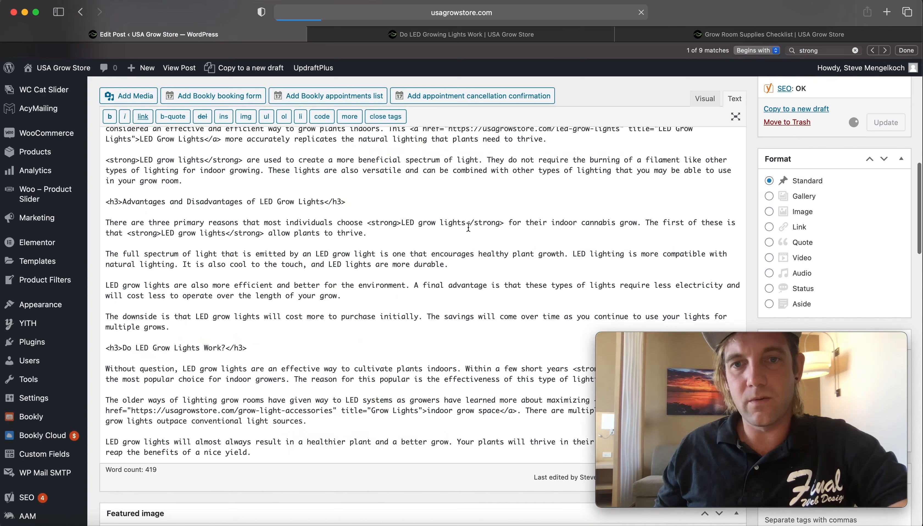
- Reload the live post and scroll through it to check the corrected formatting
left_click(460, 35)
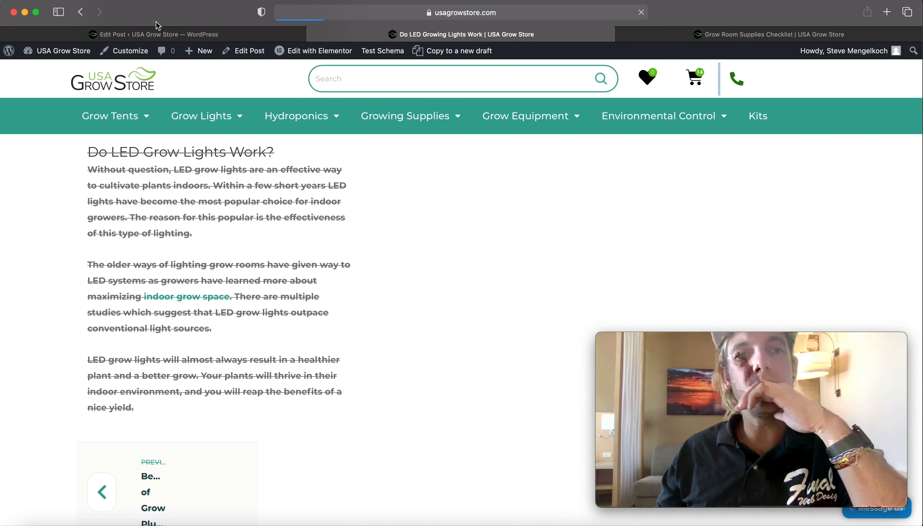
left_click(177, 38)
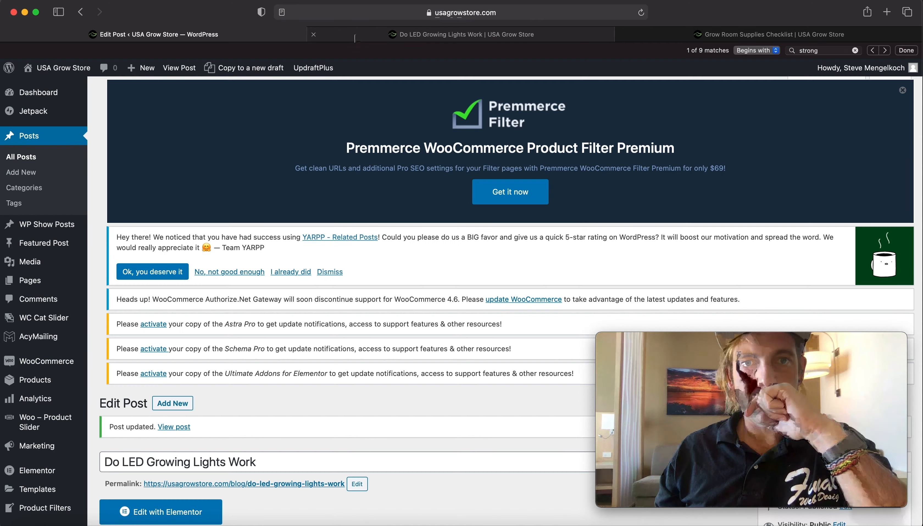
left_click(355, 36)
scroll(377, 145, "up", 20)
scroll(379, 143, "down", 15)
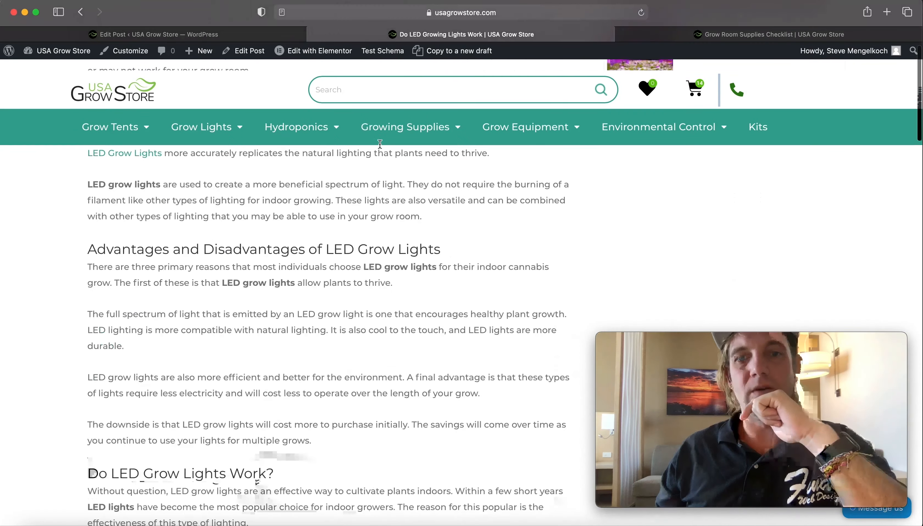
scroll(379, 144, "up", 10)
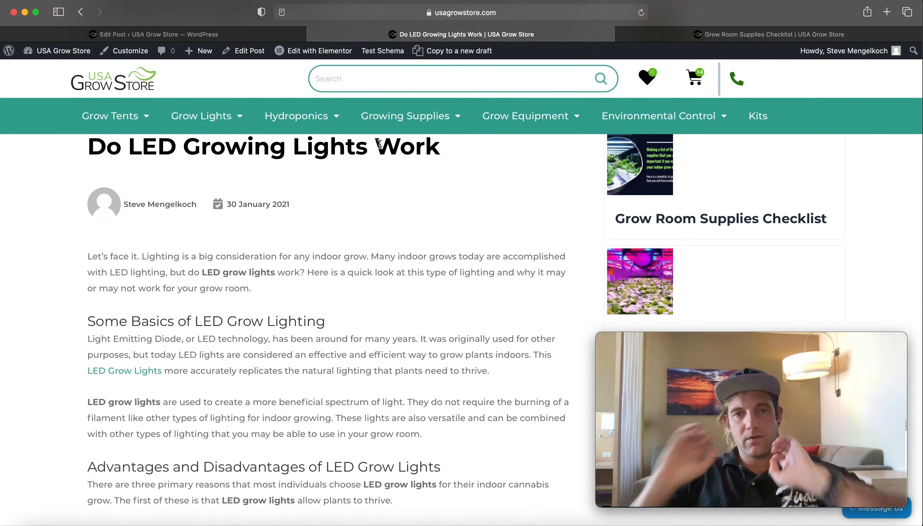
scroll(379, 145, "up", 8)
scroll(404, 257, "down", 4)
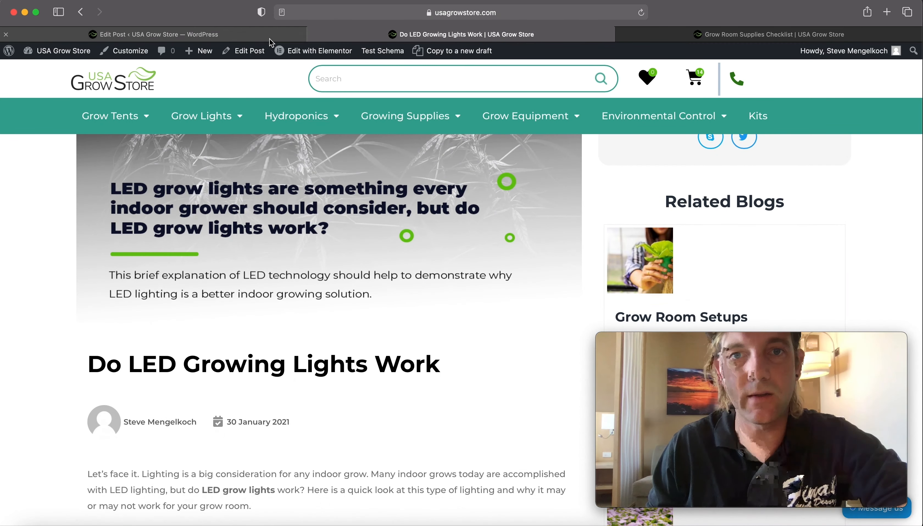
left_click(219, 38)
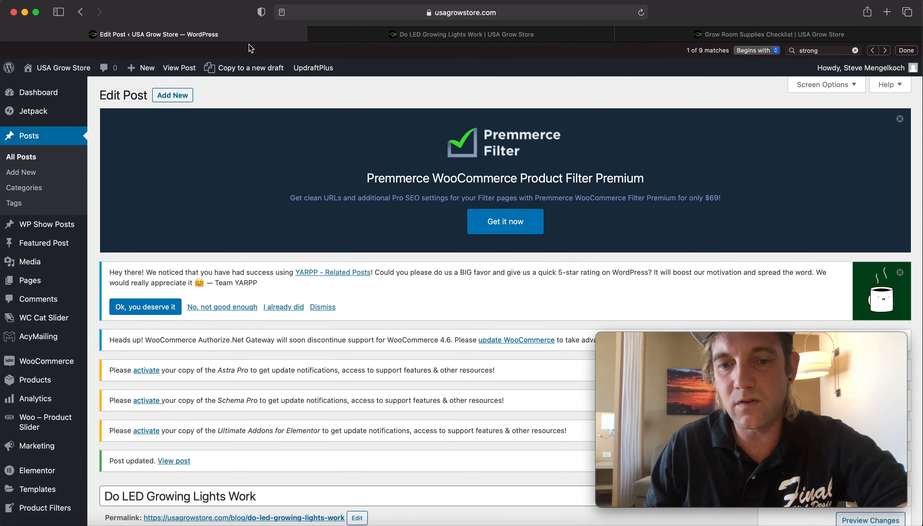